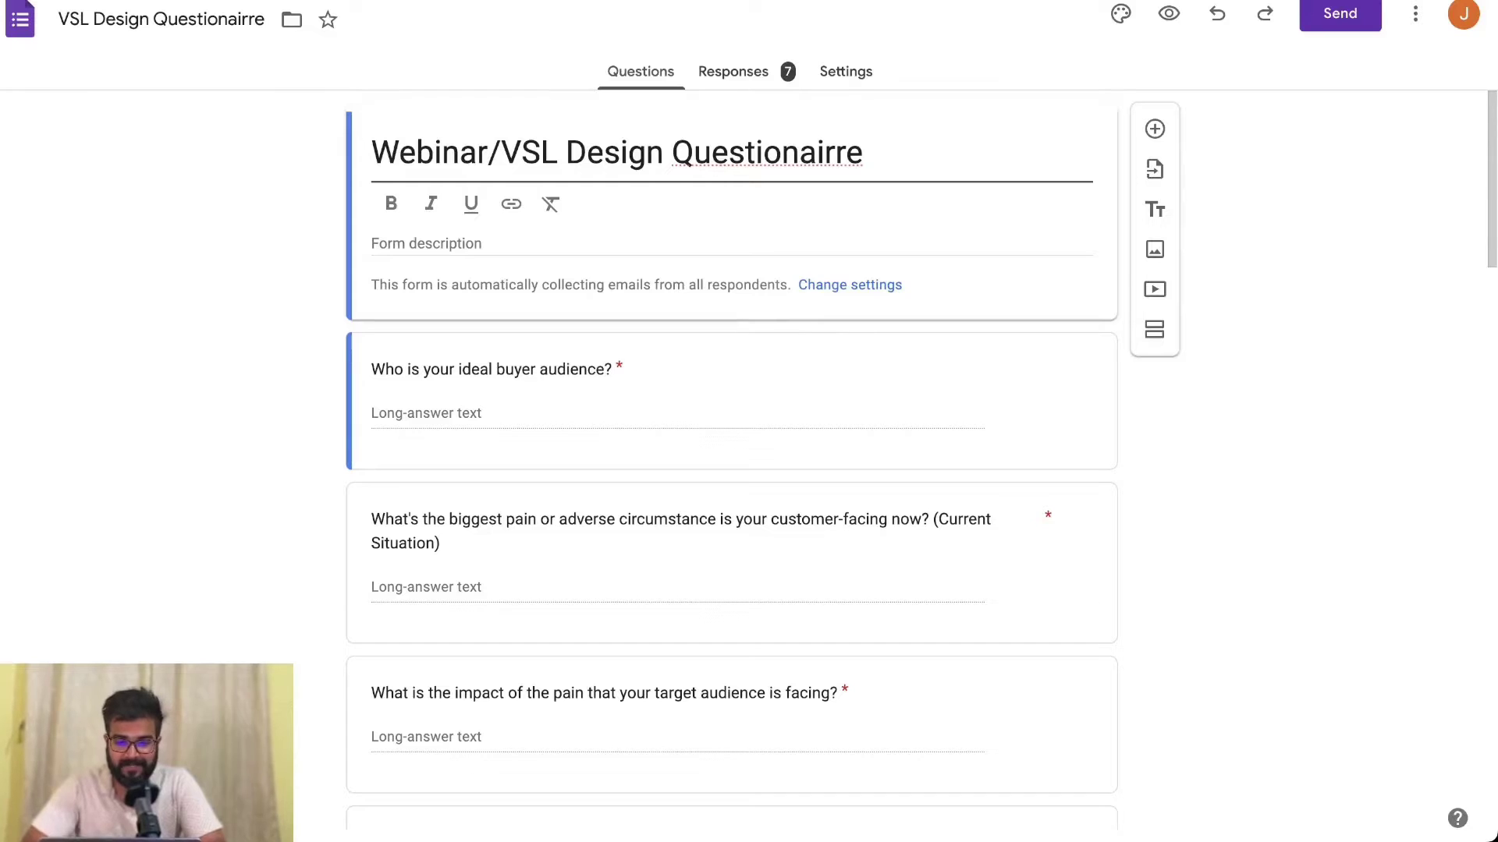
Copy the shareable link of the Webinar/VSL Design questionnaire from its sending options.
click(1339, 13)
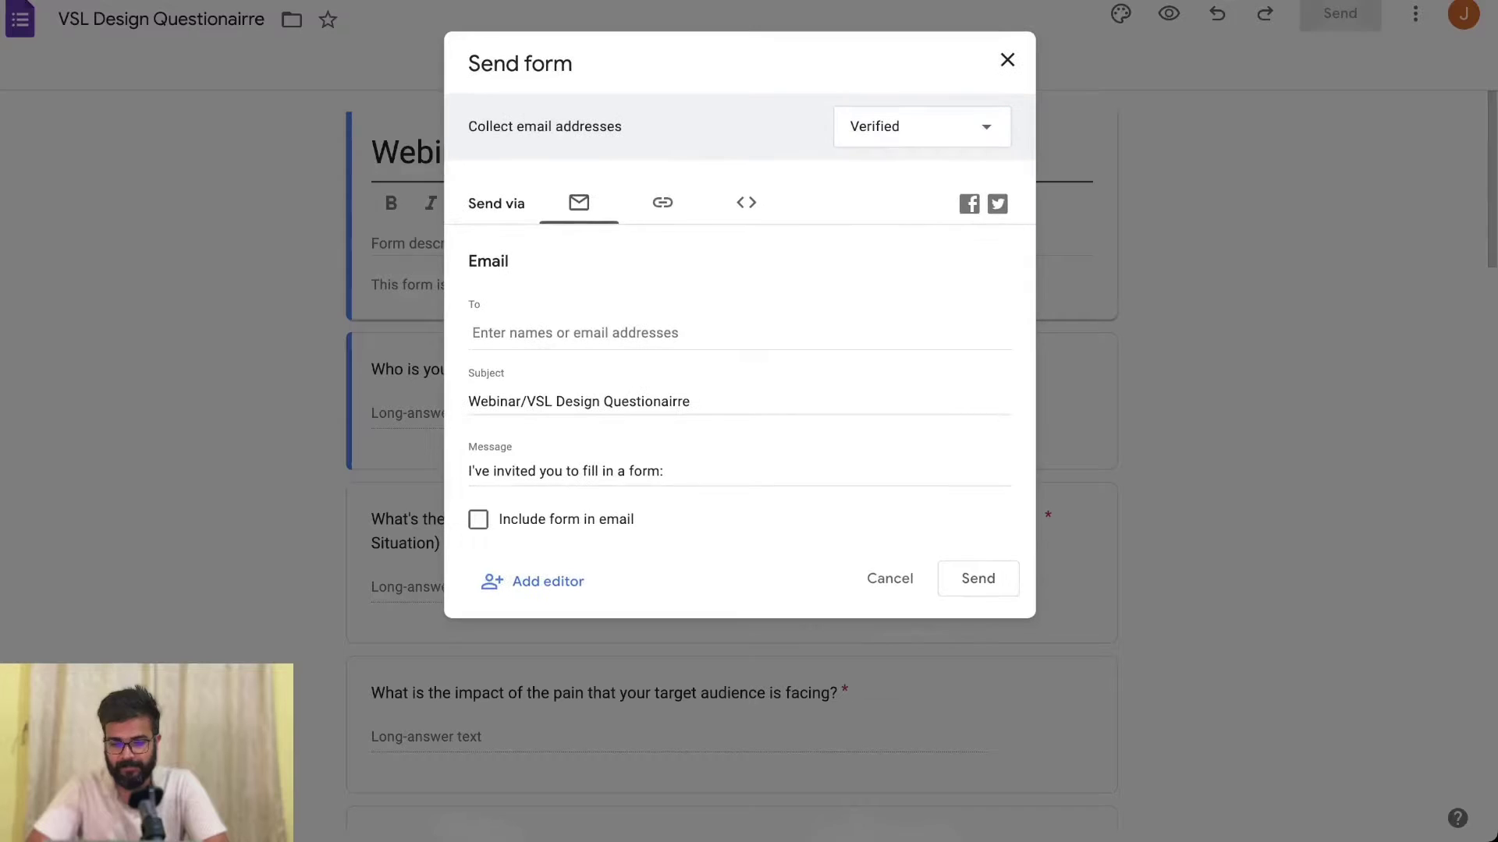
click(662, 202)
click(477, 331)
click(977, 358)
key(super+c)
Open the copied questionnaire link in a new browser tab to show the respondent view.
key(super+t)
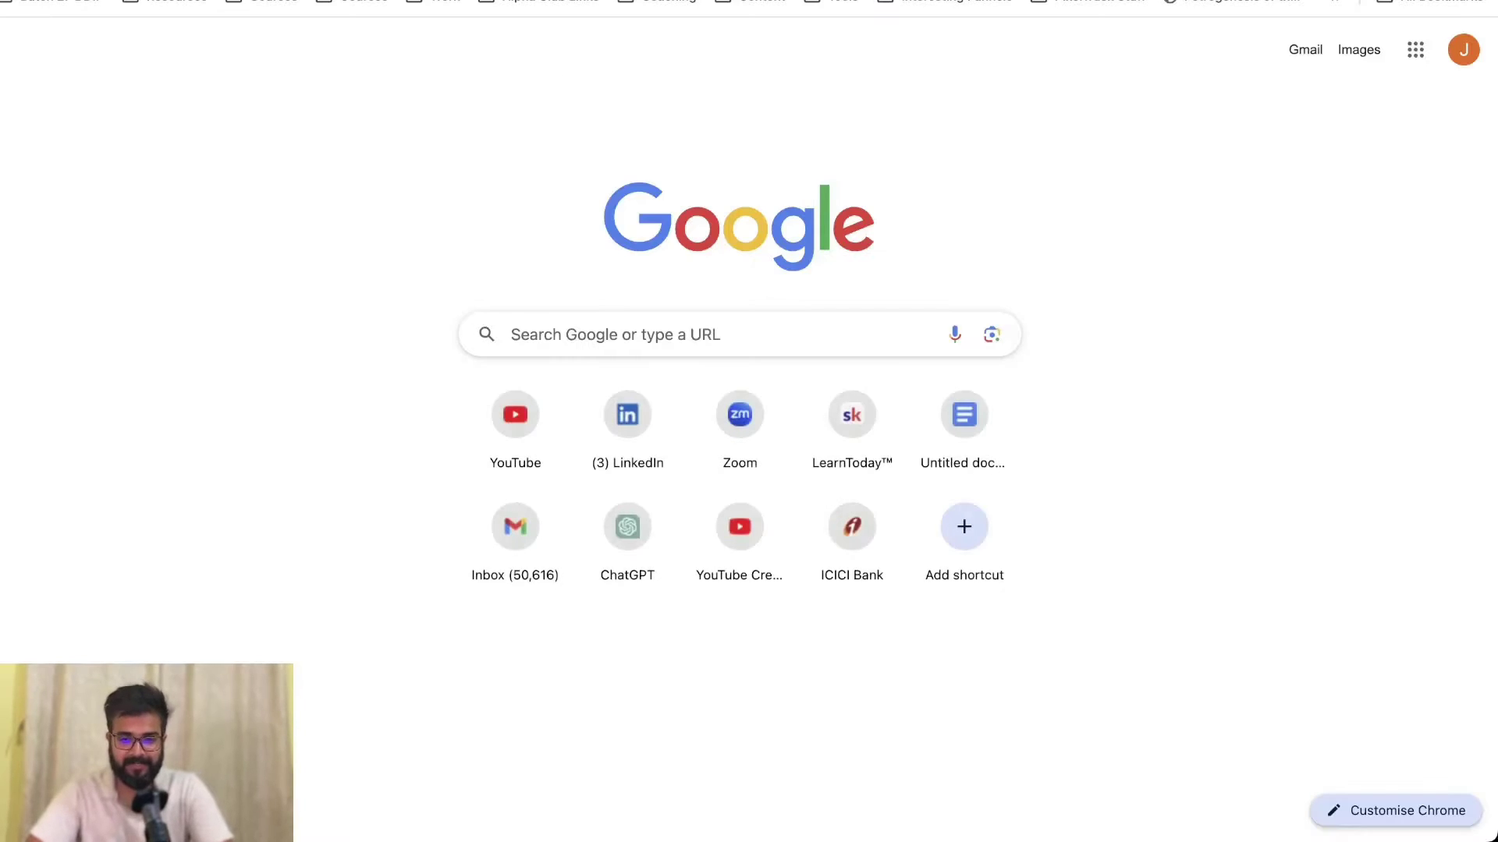
key(super+v)
key(Return)
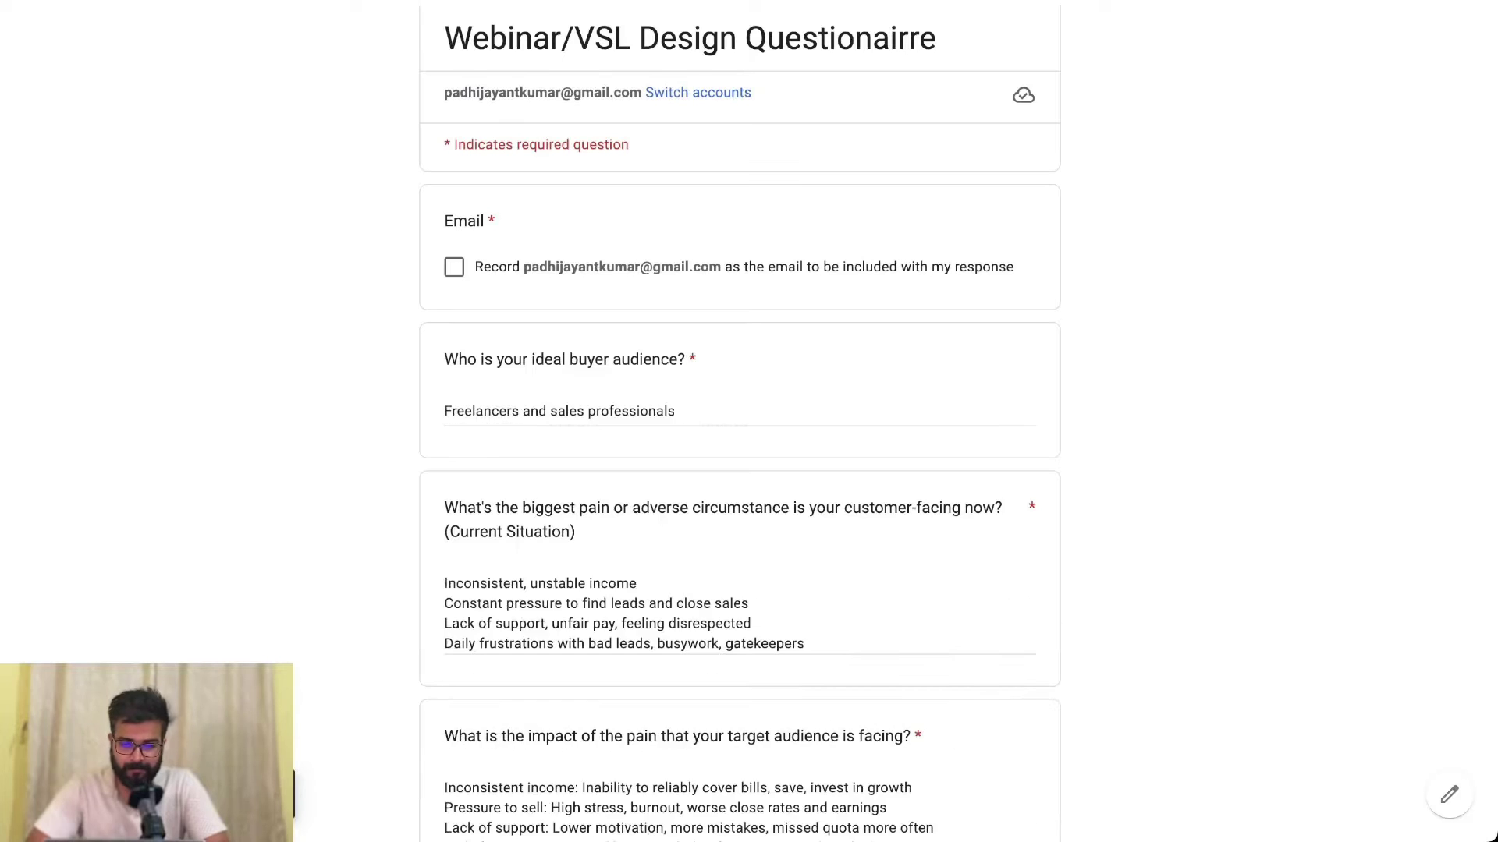
Skim the respondent form from the email field through the ideal buyer, pain, desire and unique method questions with their filled-in answers.
scroll(739, 421, down, 2)
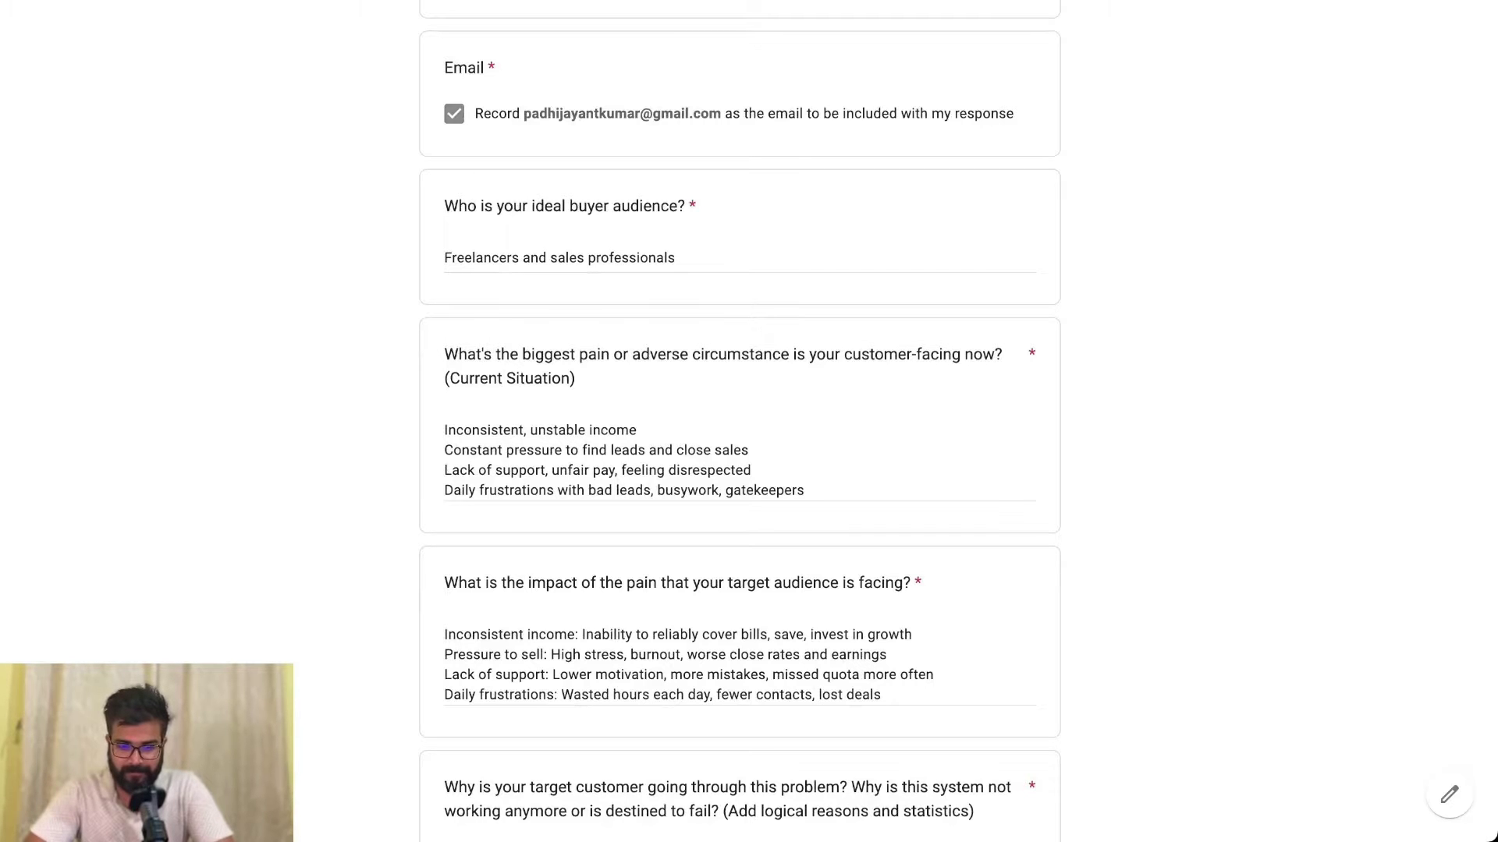
scroll(740, 421, up, 2)
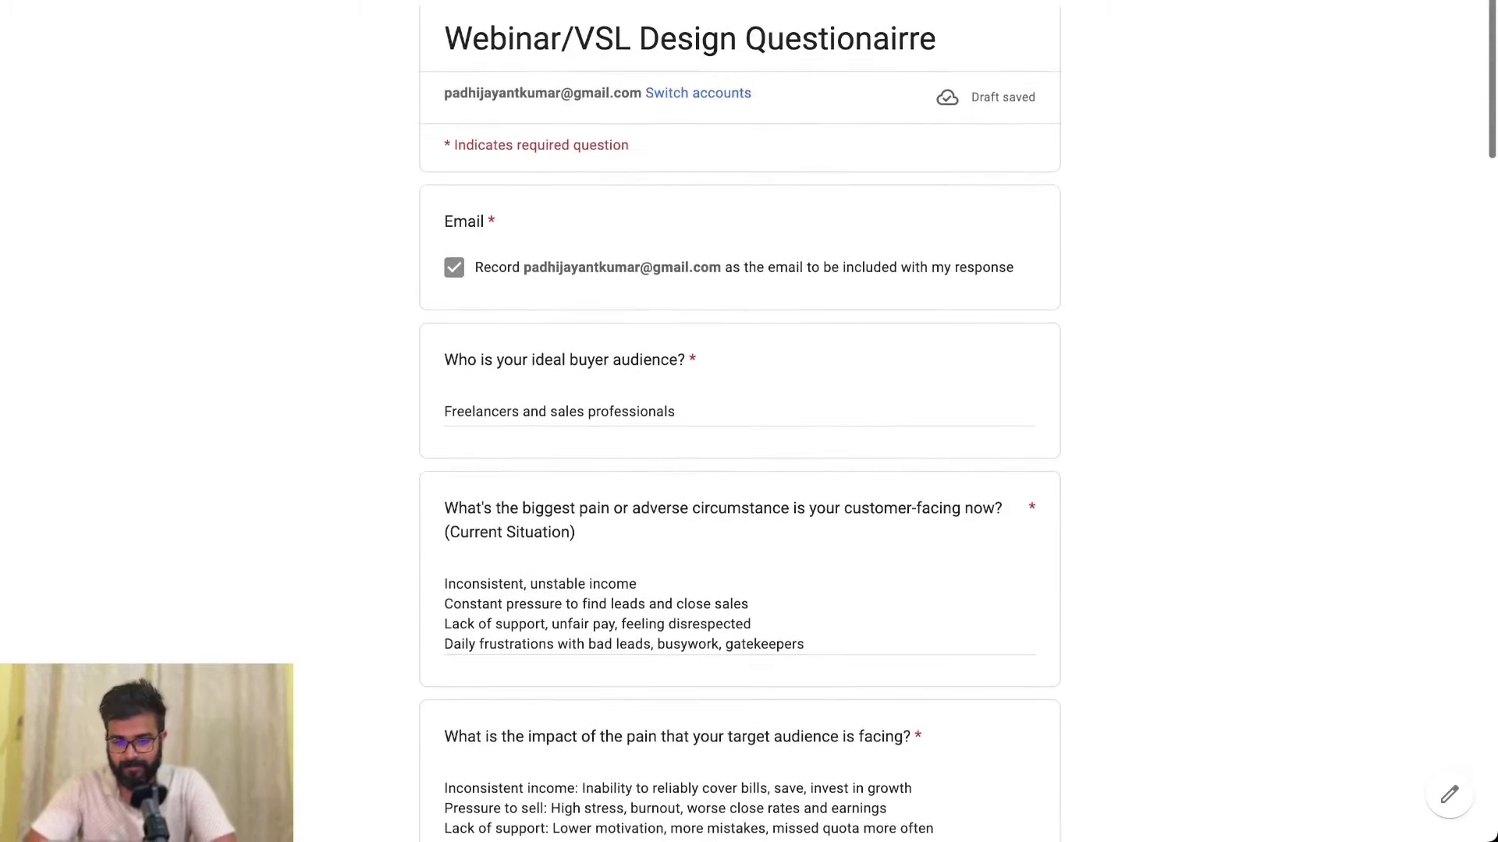
scroll(739, 421, down, 2)
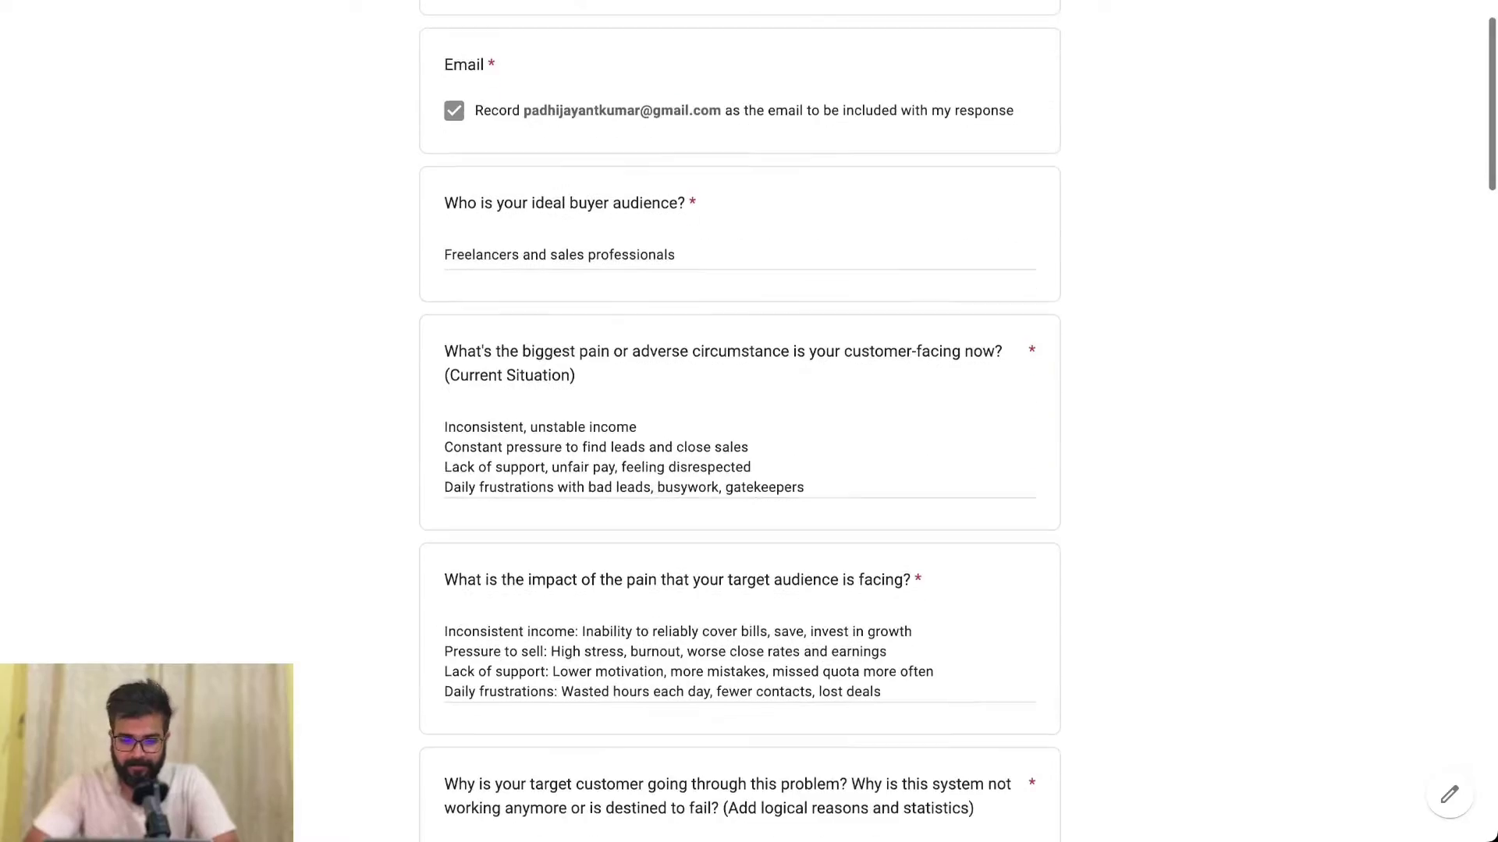
scroll(739, 421, down, 8)
scroll(740, 421, down, 3)
scroll(740, 421, up, 12)
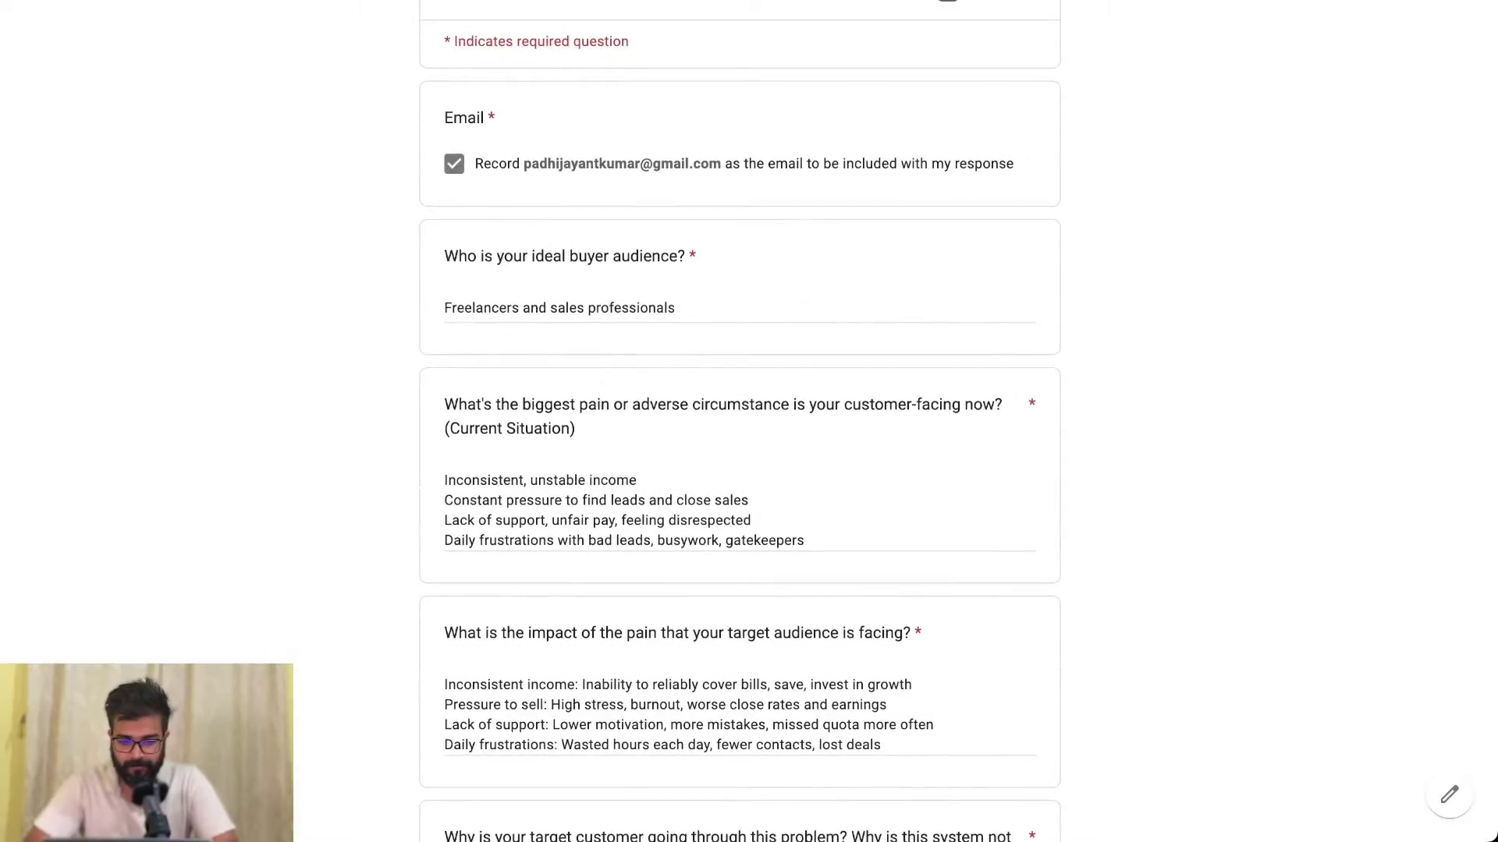
triple_click(564, 255)
drag(444, 404, 804, 541)
scroll(740, 422, down, 20)
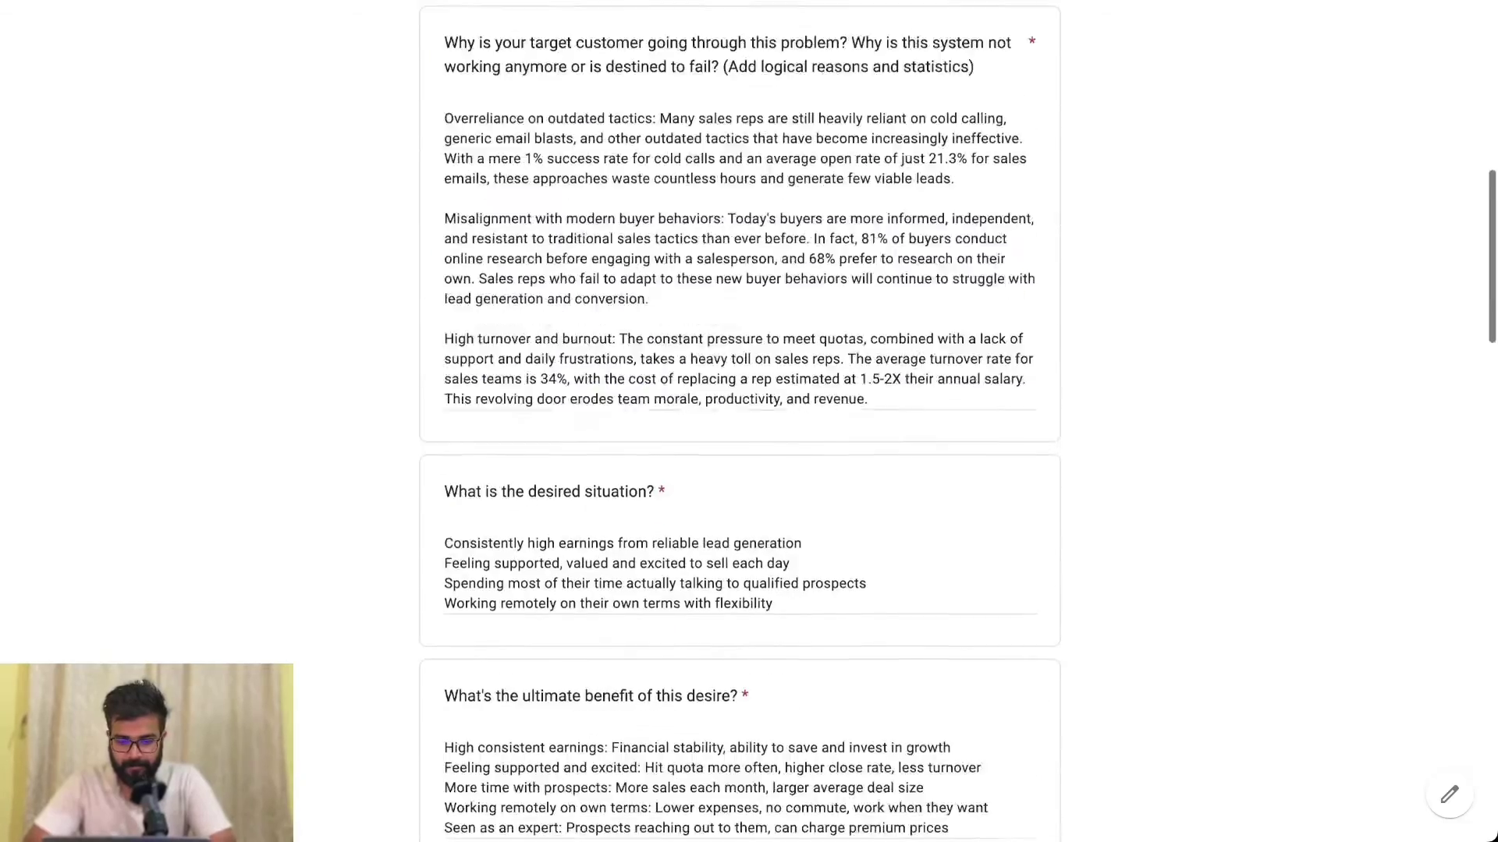
scroll(739, 421, down, 10)
scroll(740, 421, up, 20)
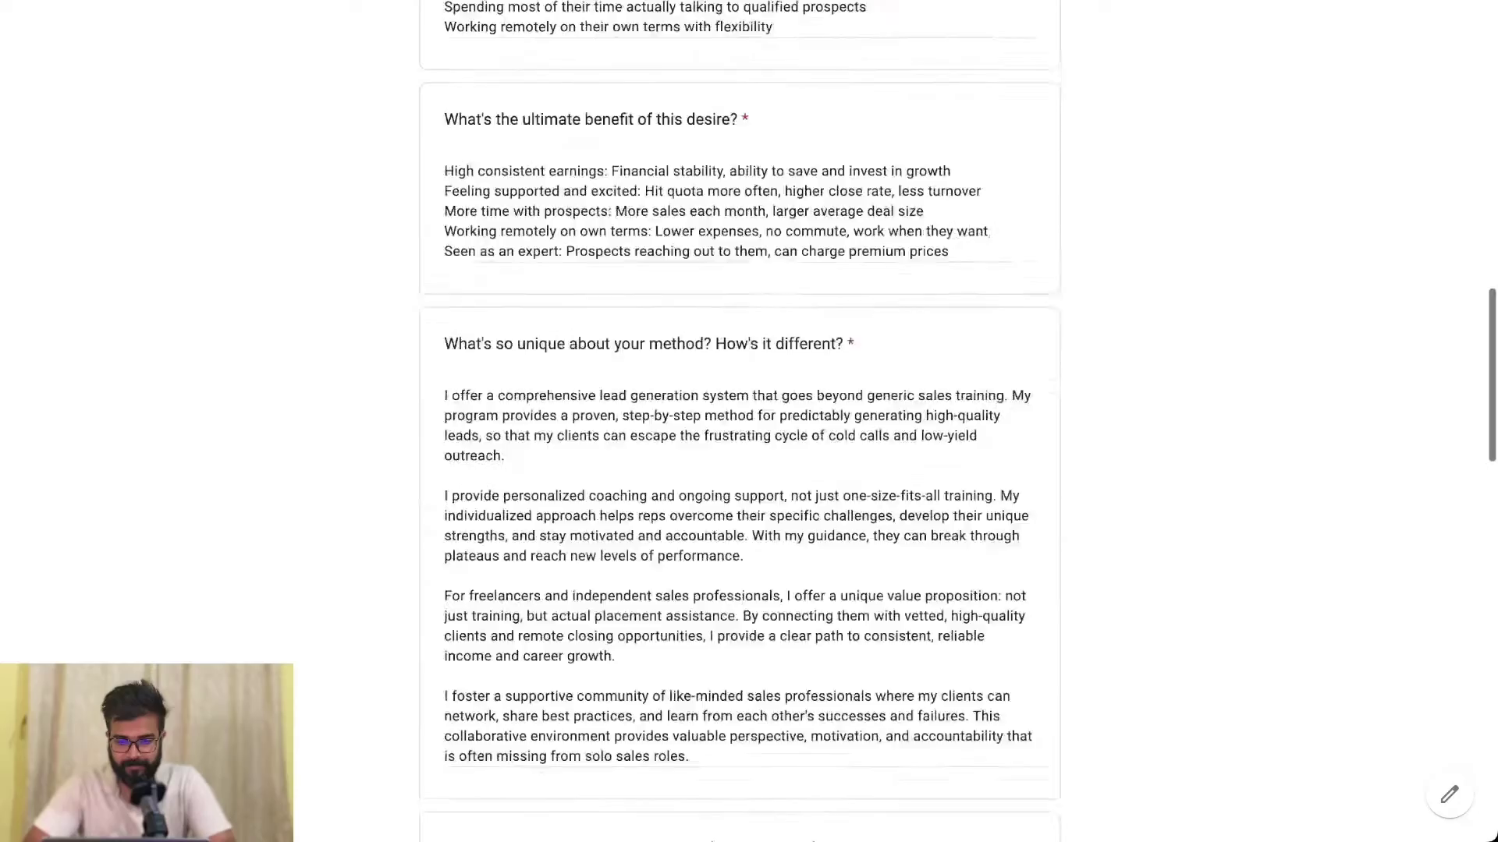
scroll(739, 421, down, 5)
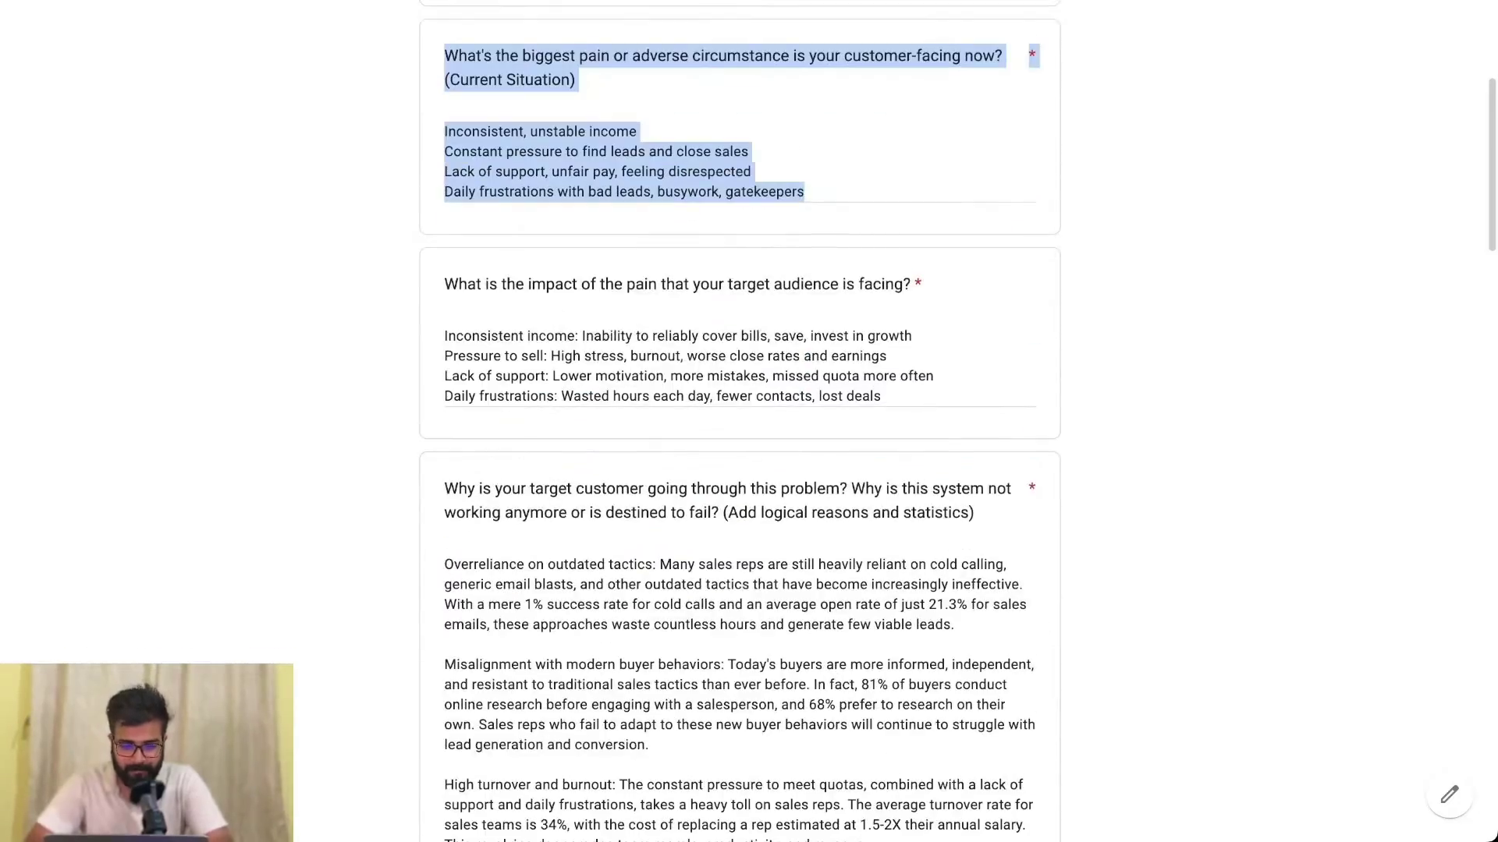
scroll(739, 421, down, 1)
scroll(739, 422, up, 4)
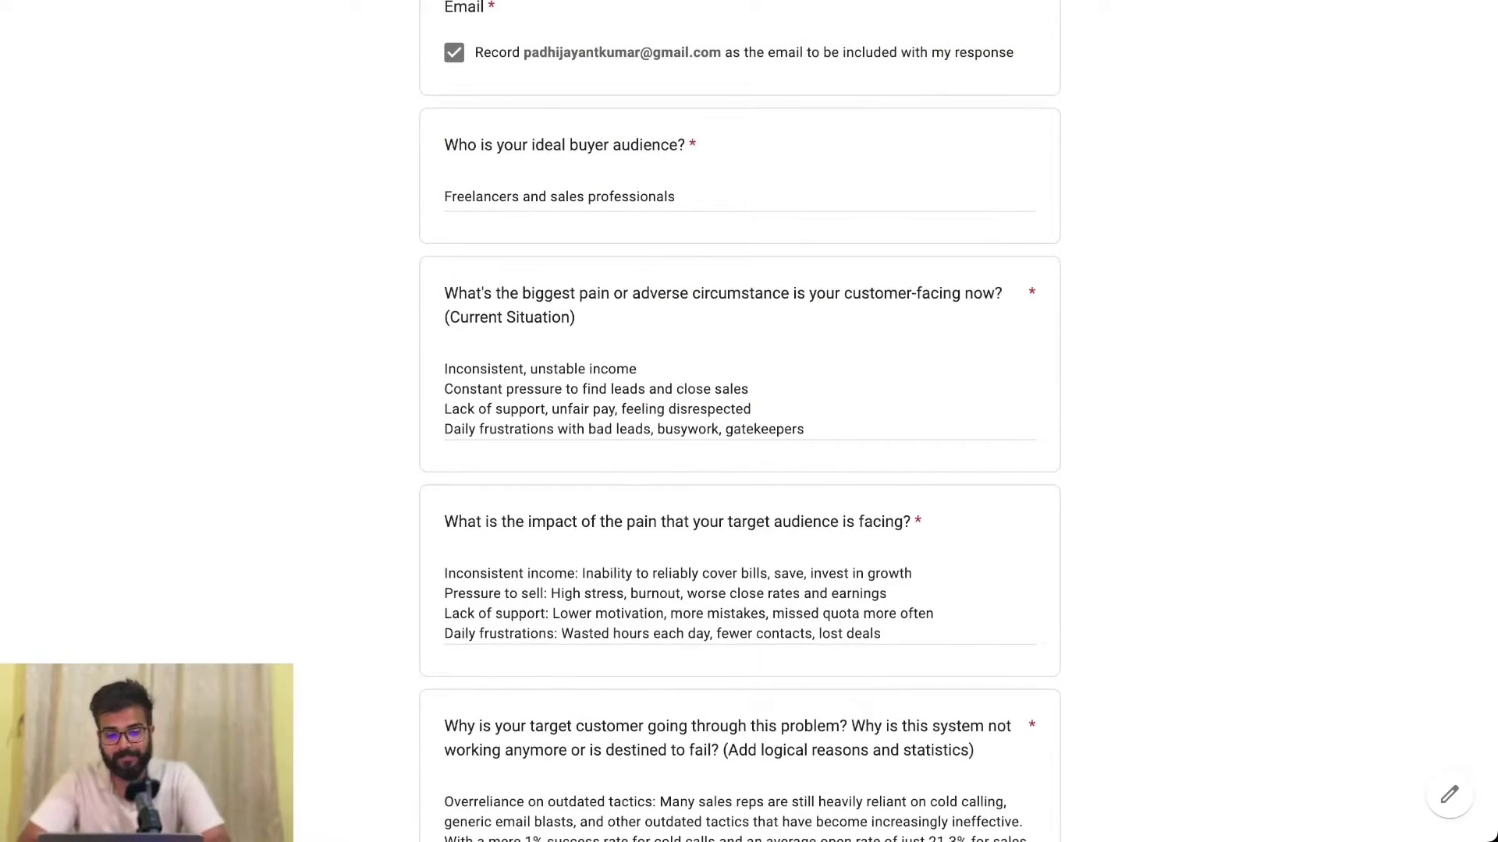
Examine the questions on ideal buyer audience, biggest pain, impact of the pain and why the current system fails, highlighting each question.
drag(444, 145, 690, 145)
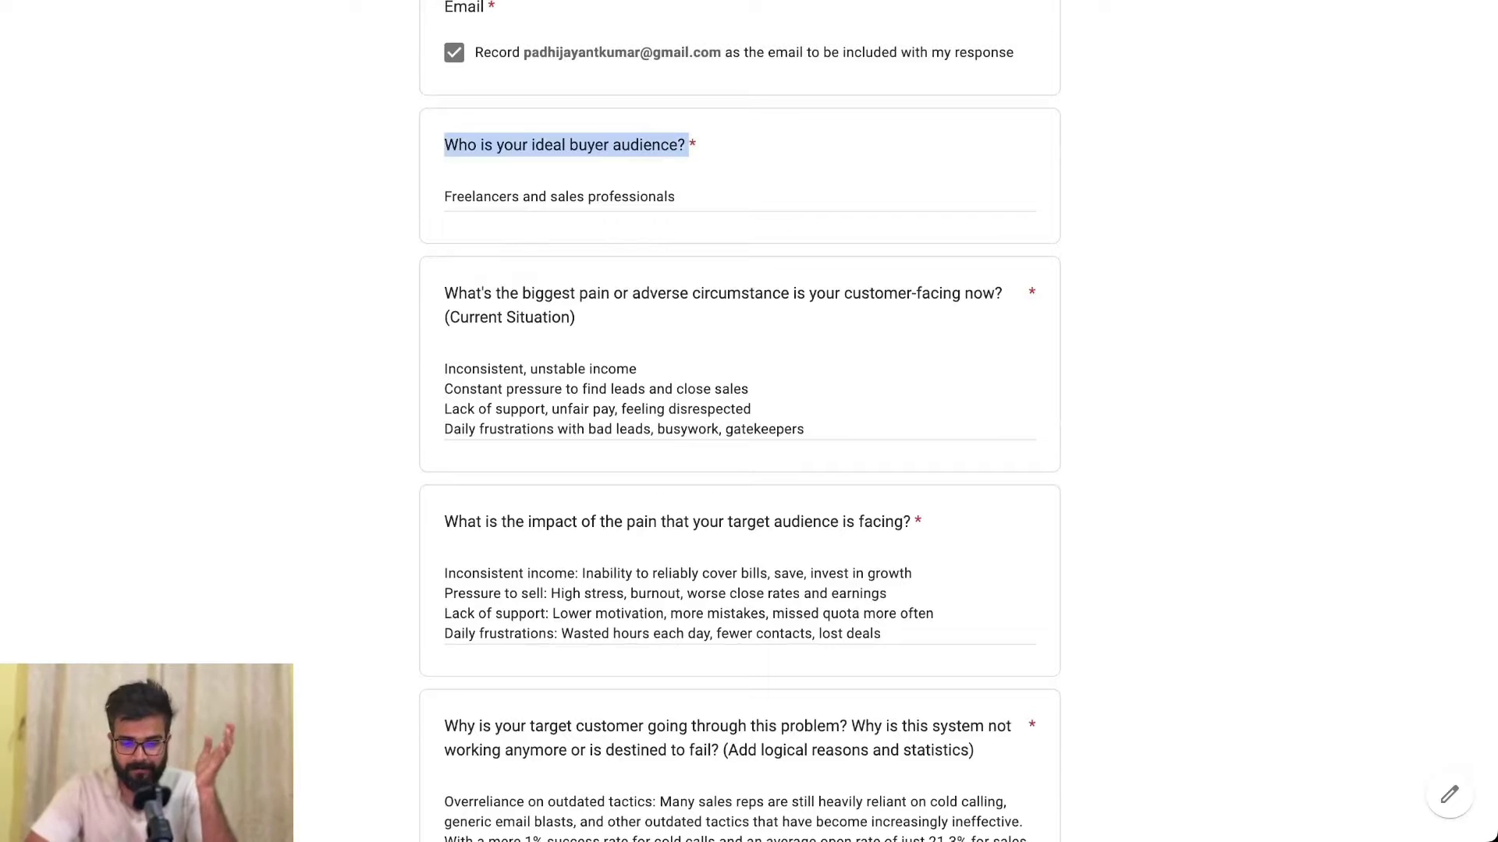
drag(444, 294, 575, 318)
scroll(739, 421, down, 2)
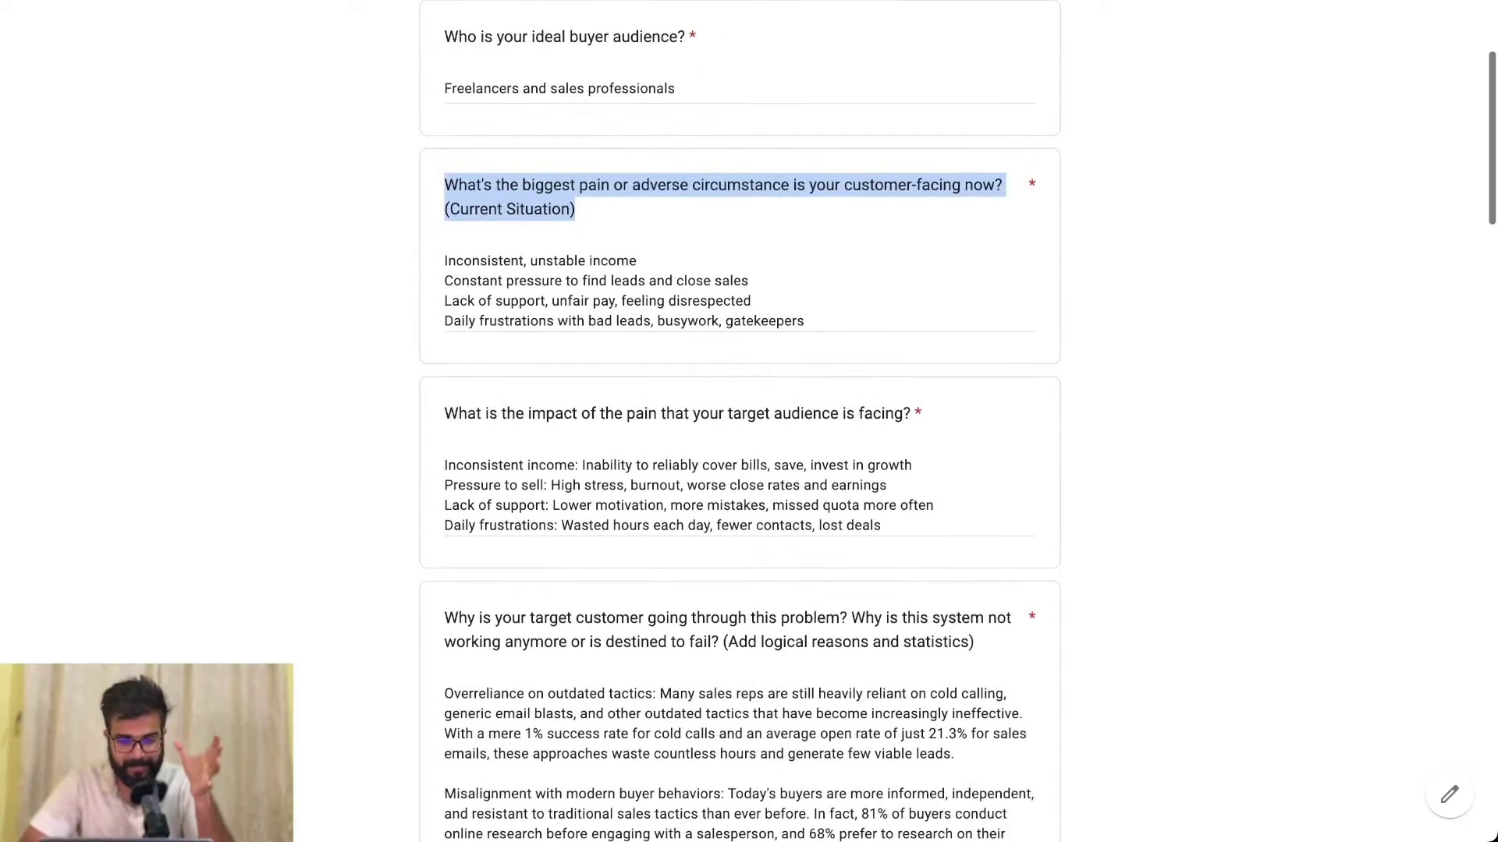
scroll(739, 421, down, 3)
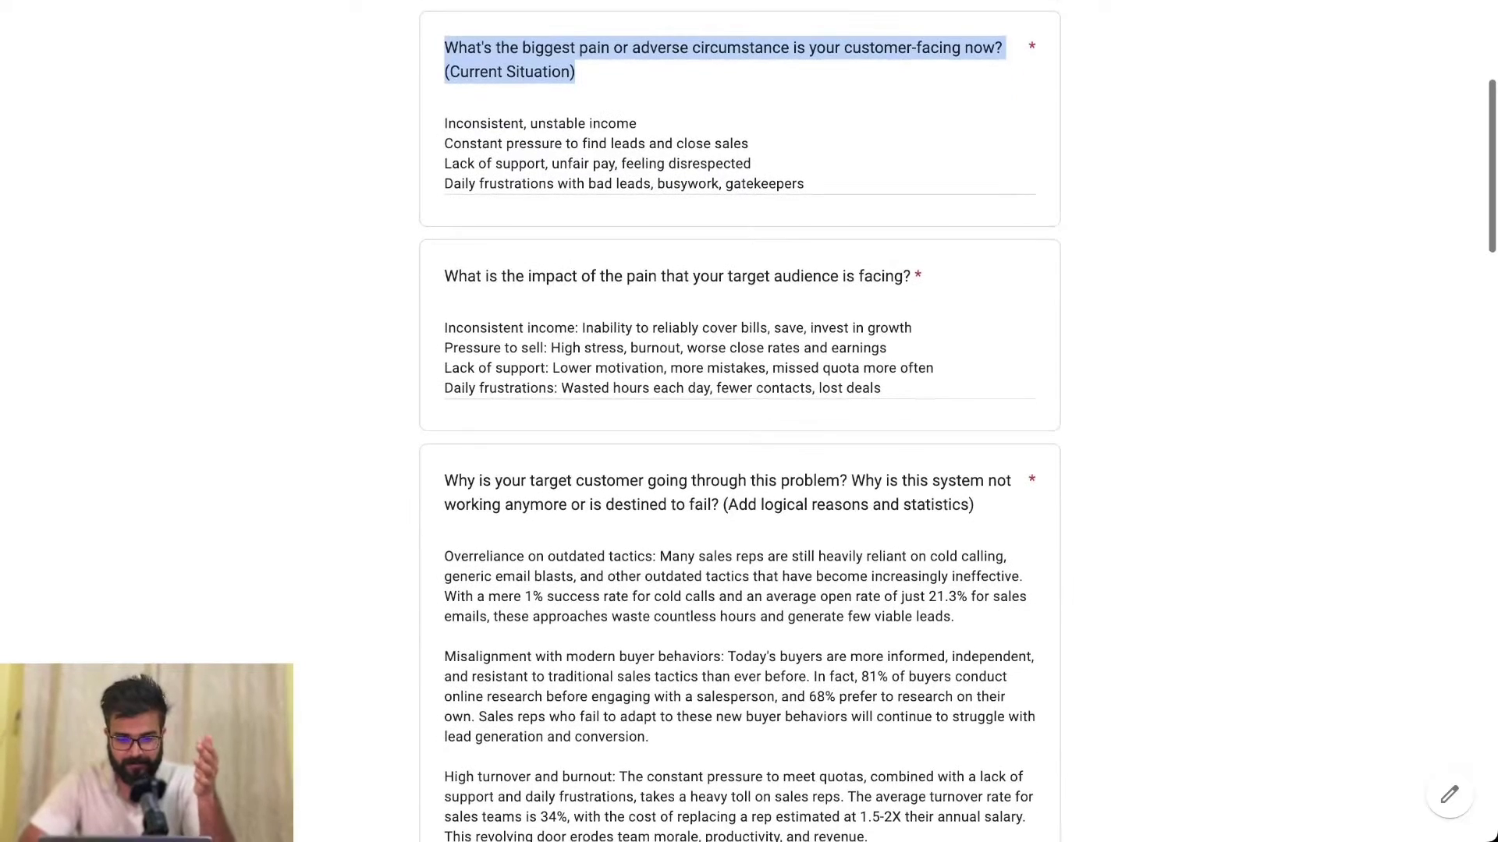
drag(444, 238, 911, 239)
scroll(739, 422, down, 3)
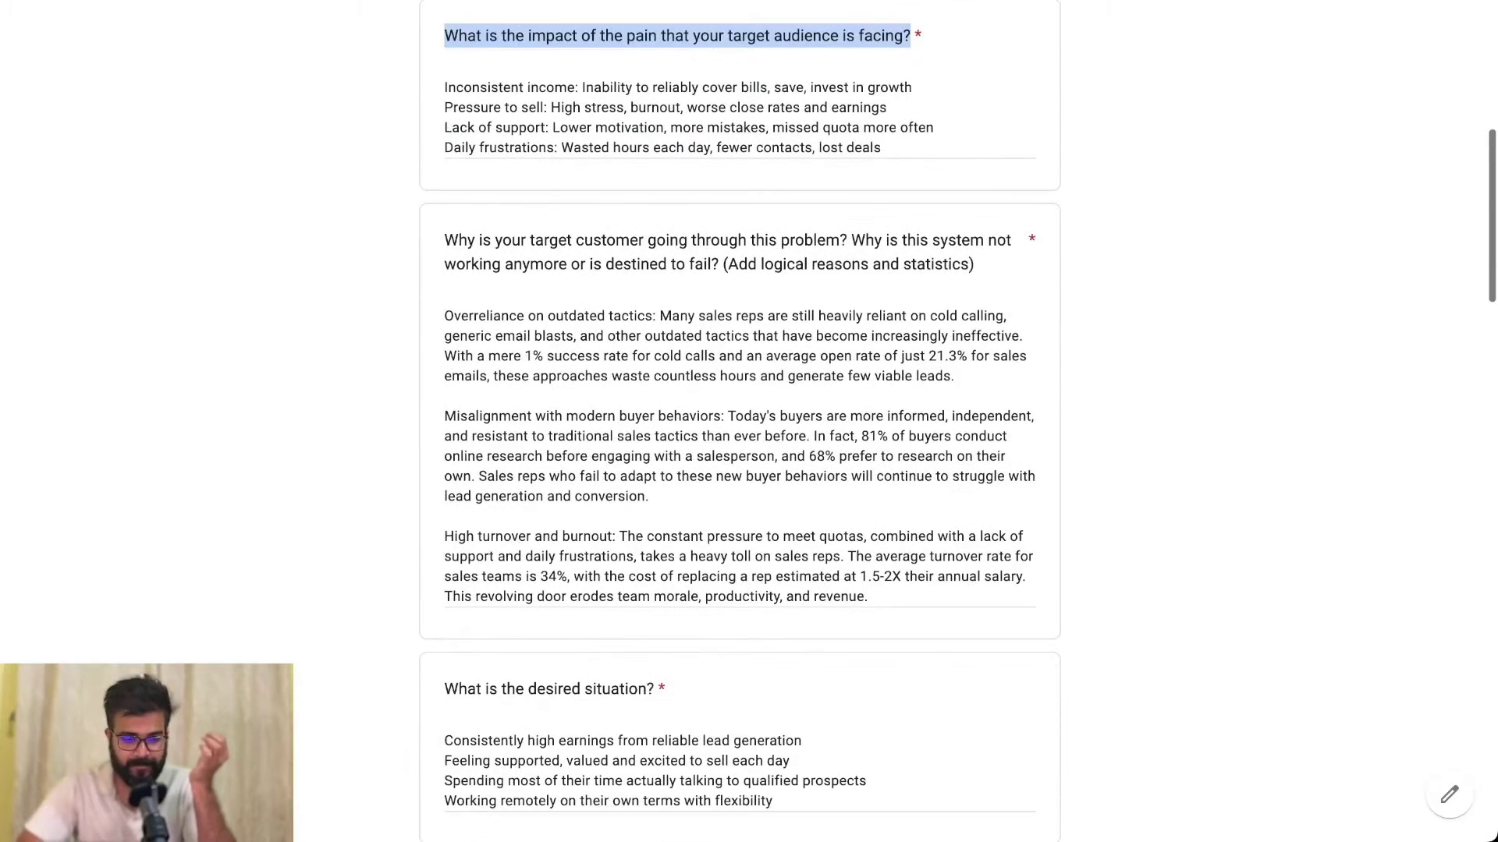
drag(444, 240, 974, 263)
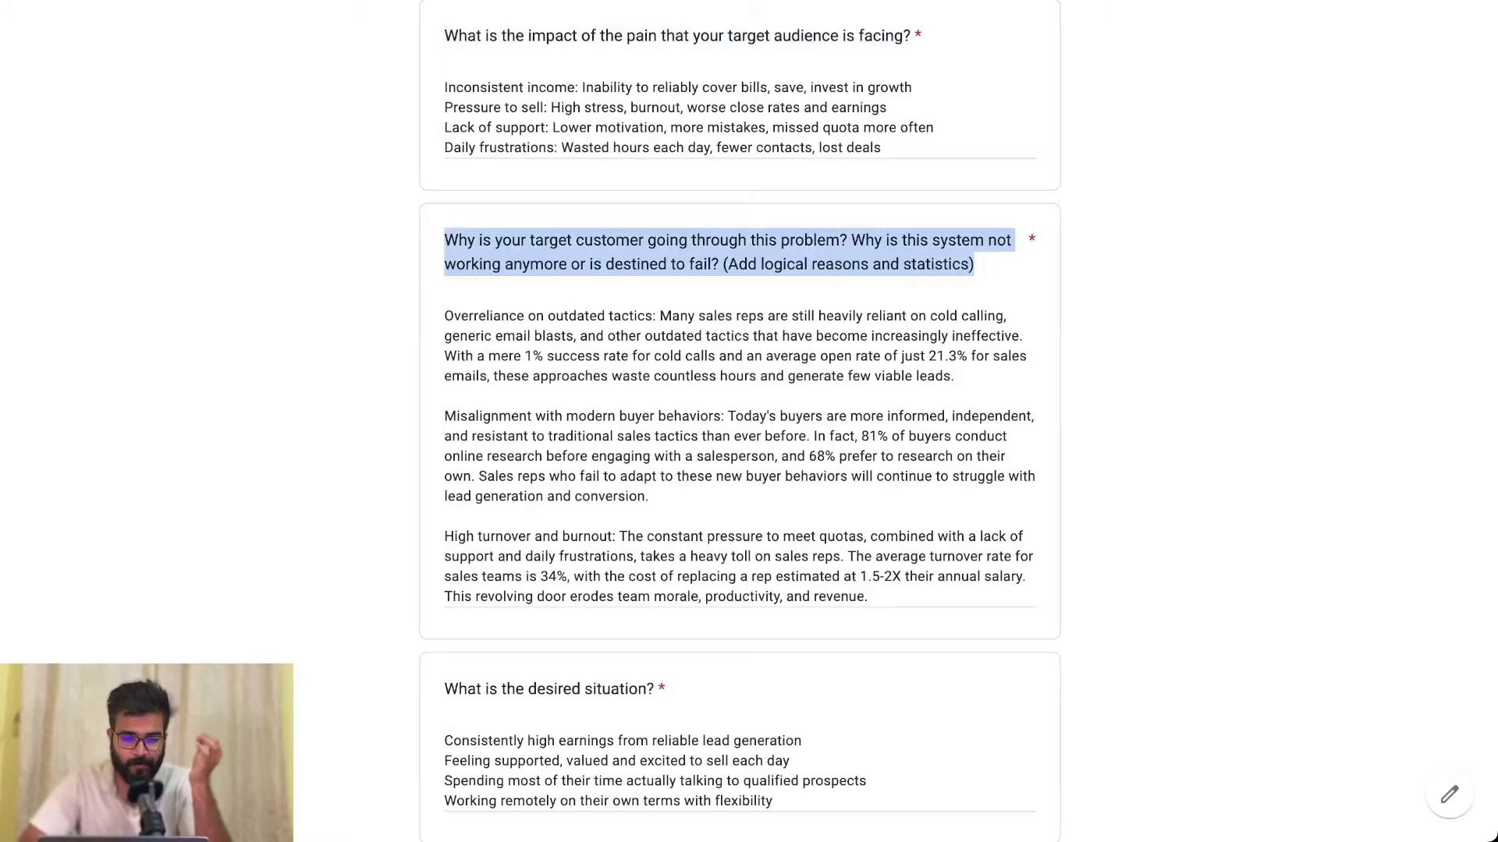
Examine the questions on the desired situation and the ultimate benefit of this desire, highlighting each one.
scroll(739, 421, down, 2)
scroll(739, 421, down, 2)
drag(444, 438, 656, 437)
scroll(655, 438, down, 4)
click(443, 308)
drag(444, 308, 748, 308)
Examine the questions on the method's uniqueness, its numbers-wise advantage over other methods and its overview, highlighting each one.
scroll(747, 308, down, 3)
click(444, 287)
drag(845, 287, 814, 316)
scroll(740, 421, down, 6)
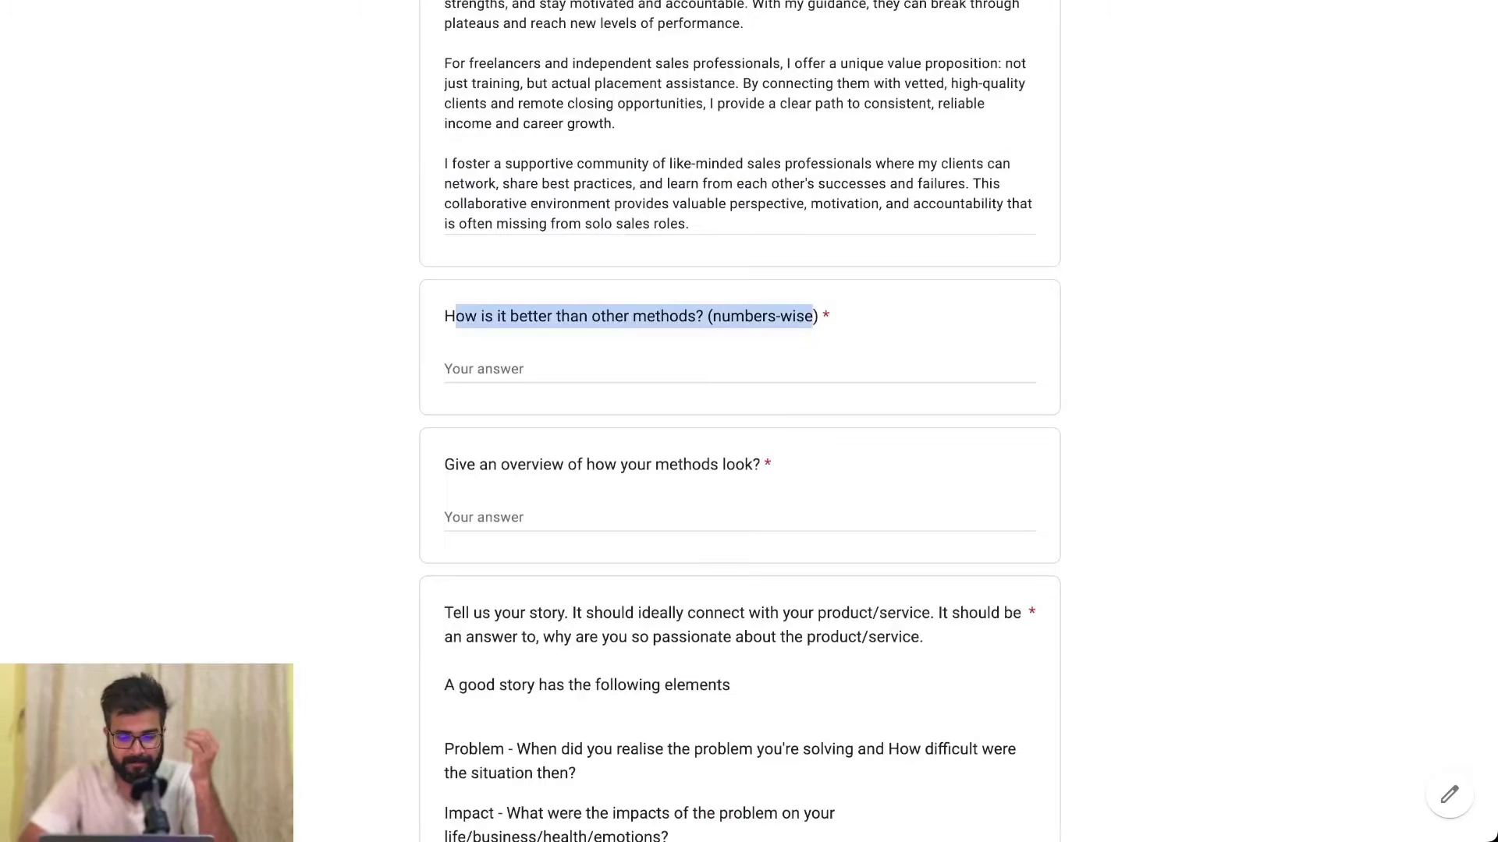
scroll(739, 422, down, 4)
drag(444, 154, 761, 154)
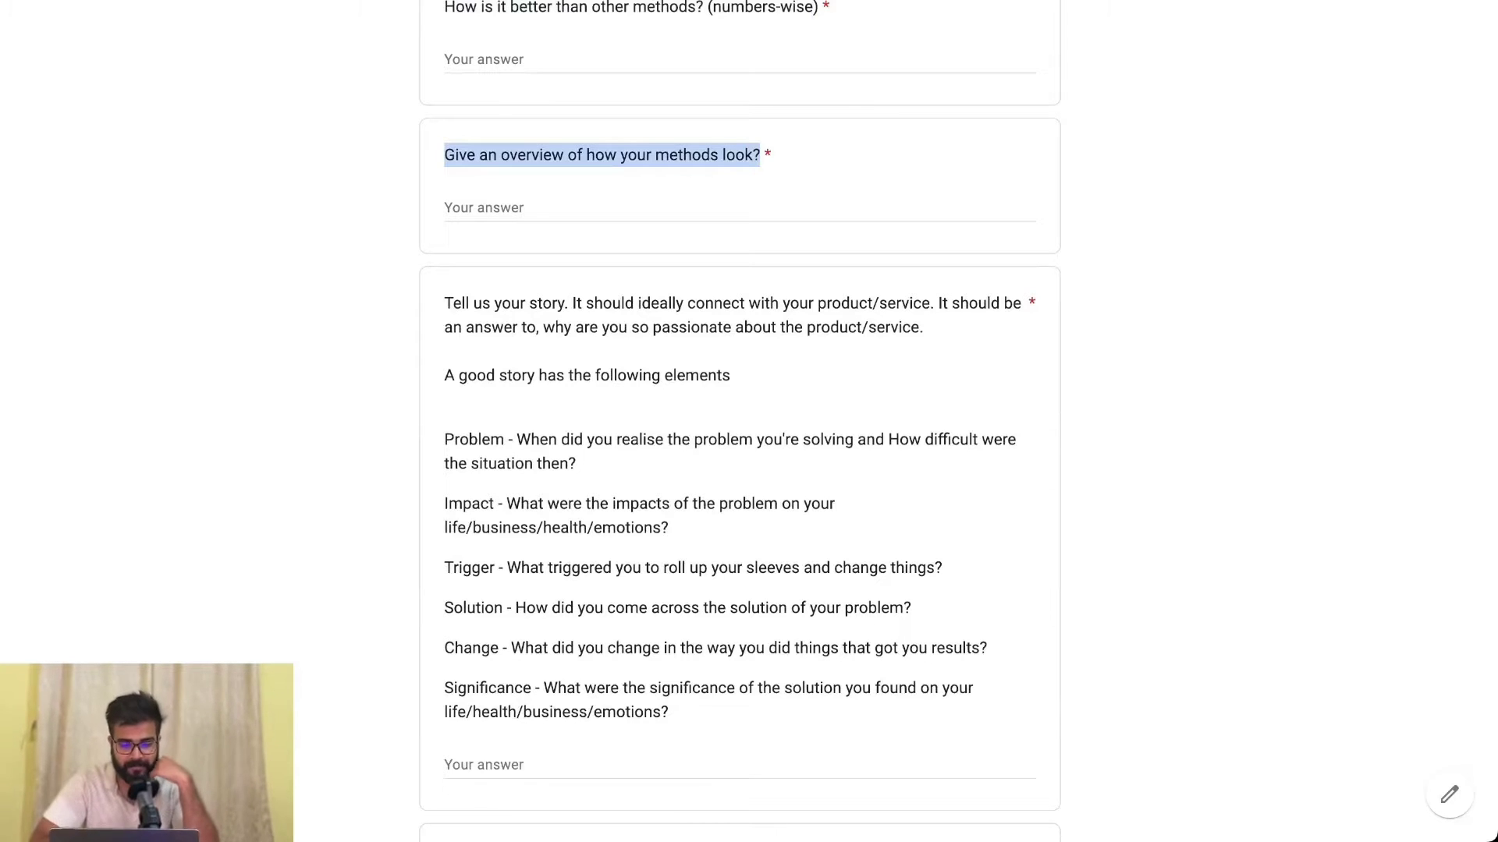
Examine the story question, highlighting its Problem, Impact, Trigger, Solution, Change and Significance elements in turn.
drag(444, 327, 564, 327)
scroll(739, 422, down, 1)
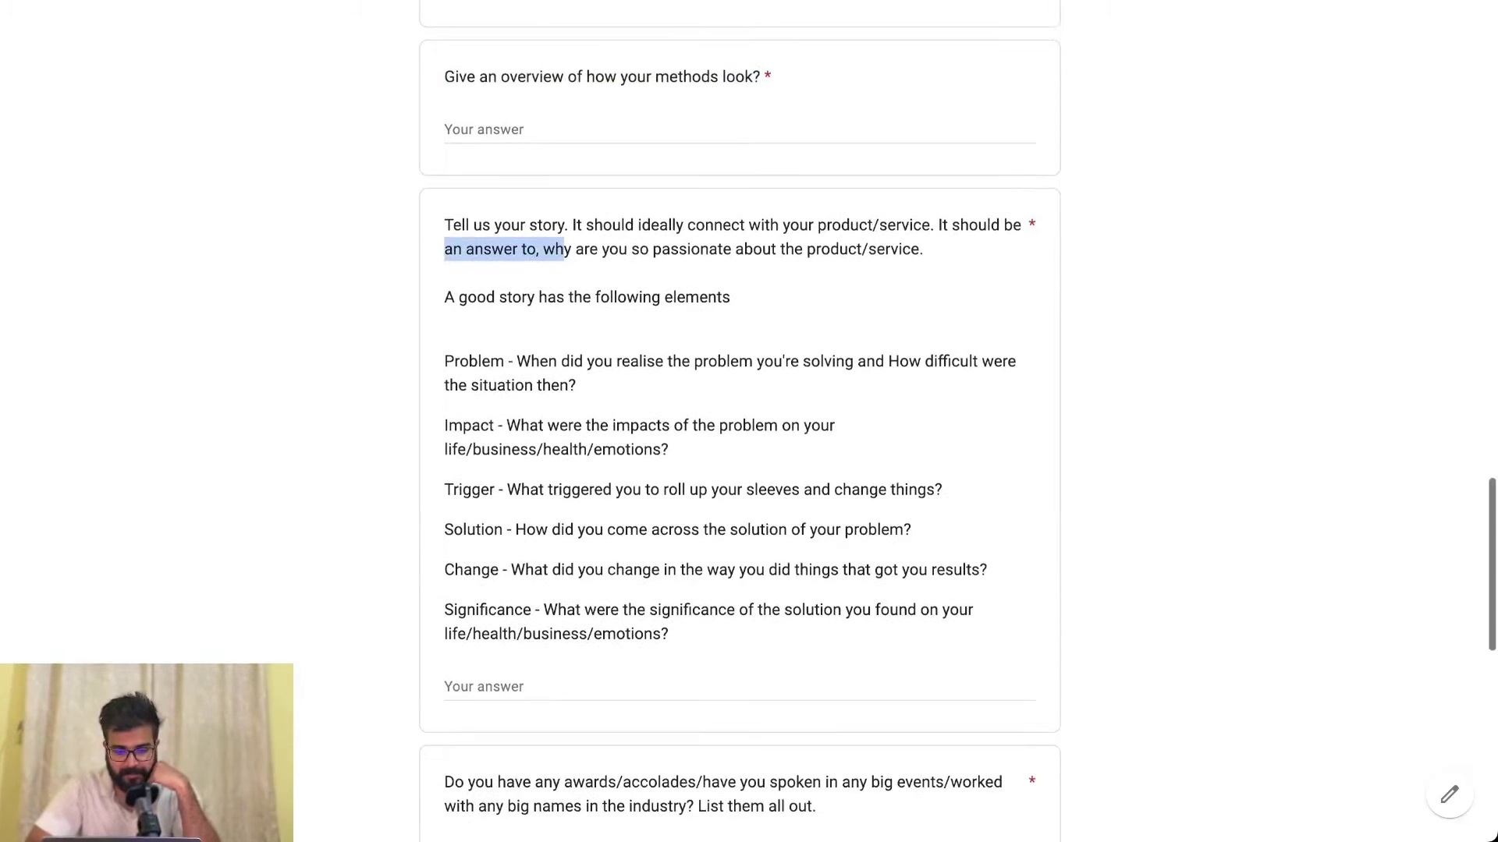
drag(444, 361, 576, 385)
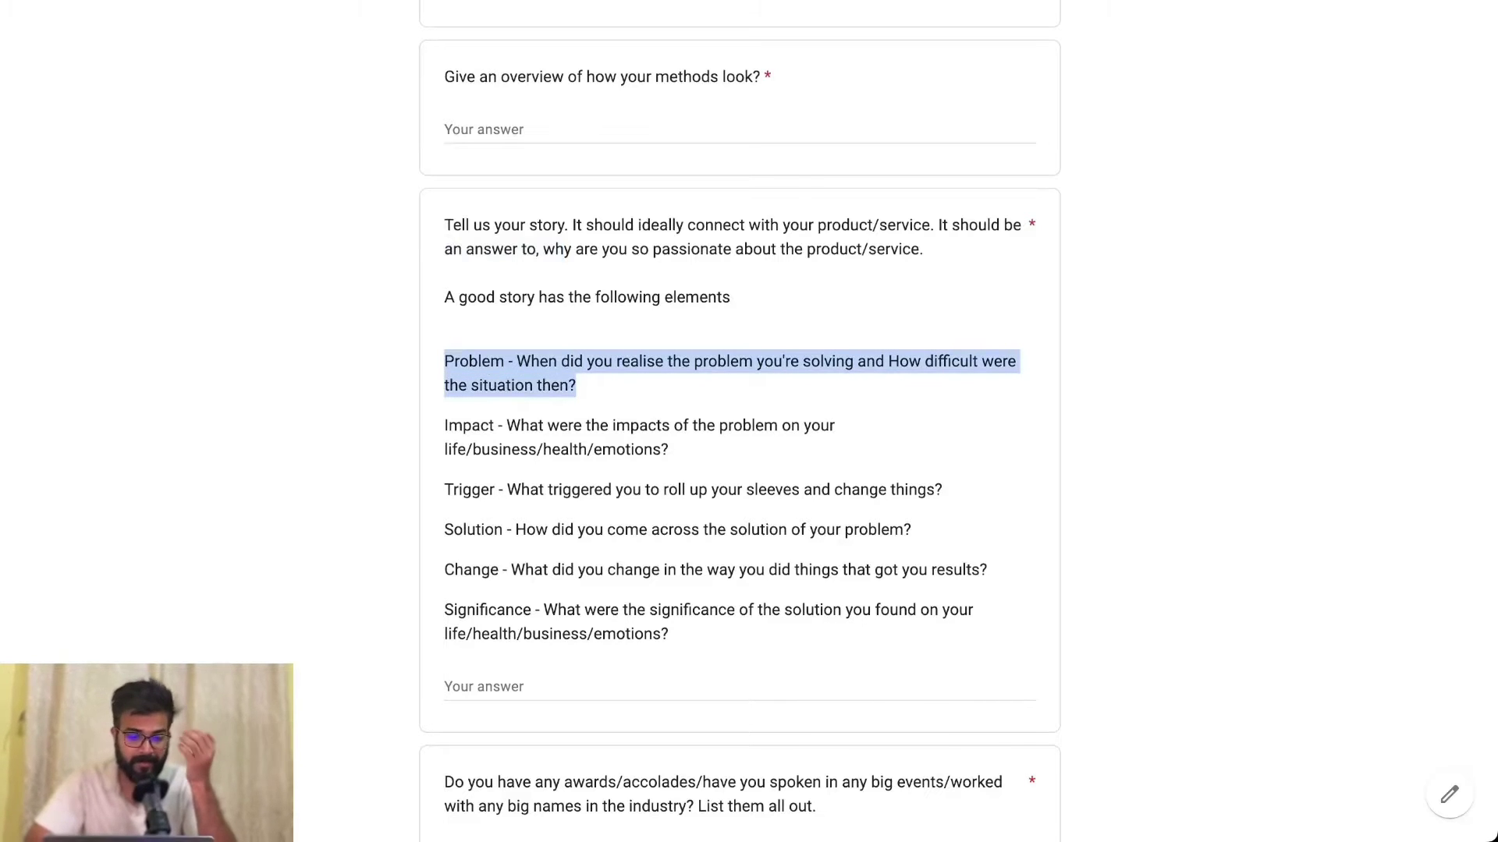
drag(507, 425, 668, 449)
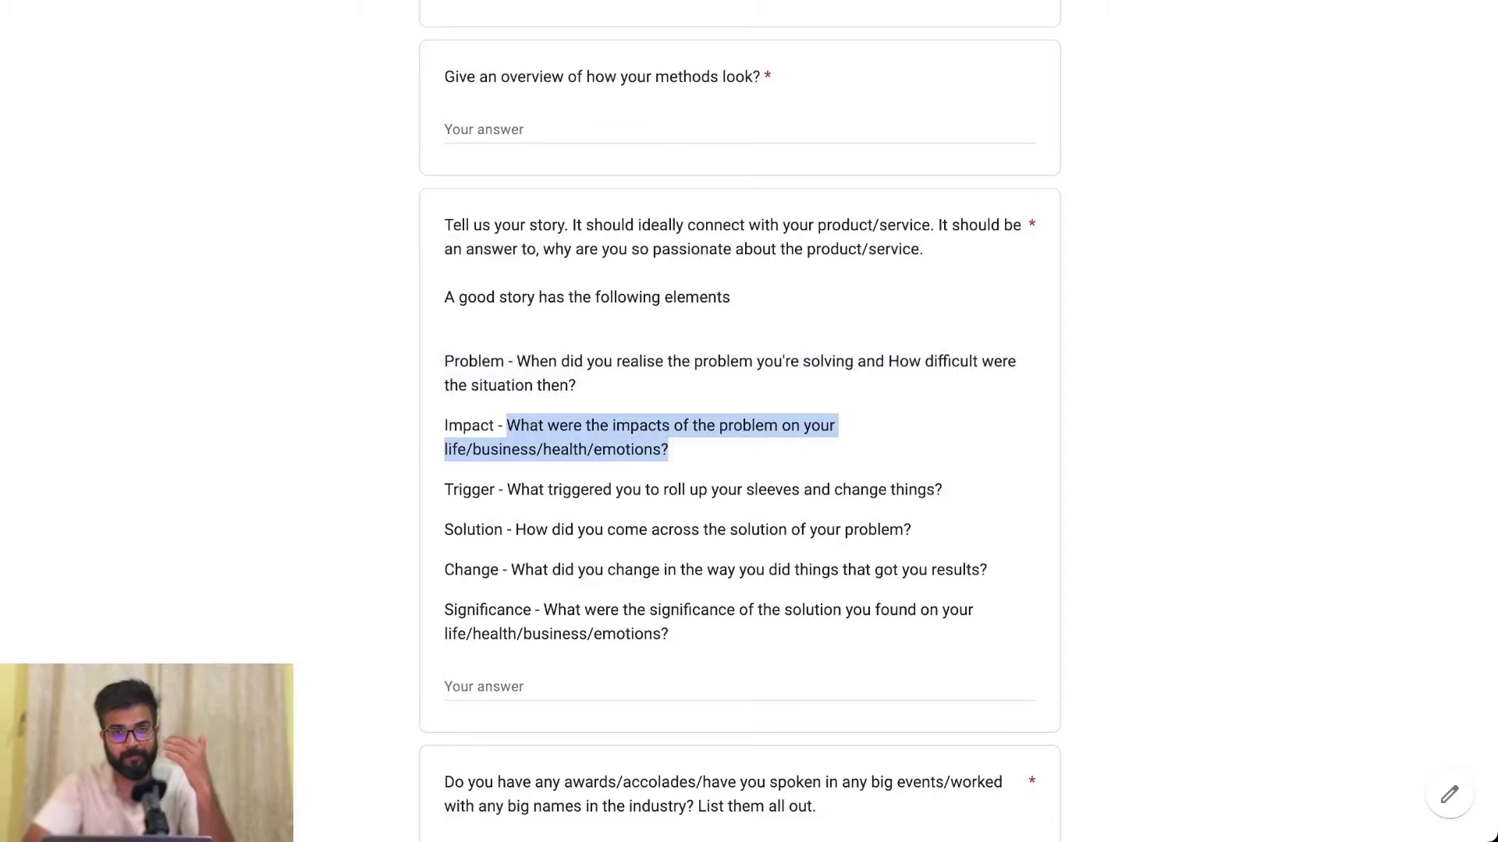
scroll(740, 421, down, 1)
drag(462, 448, 927, 449)
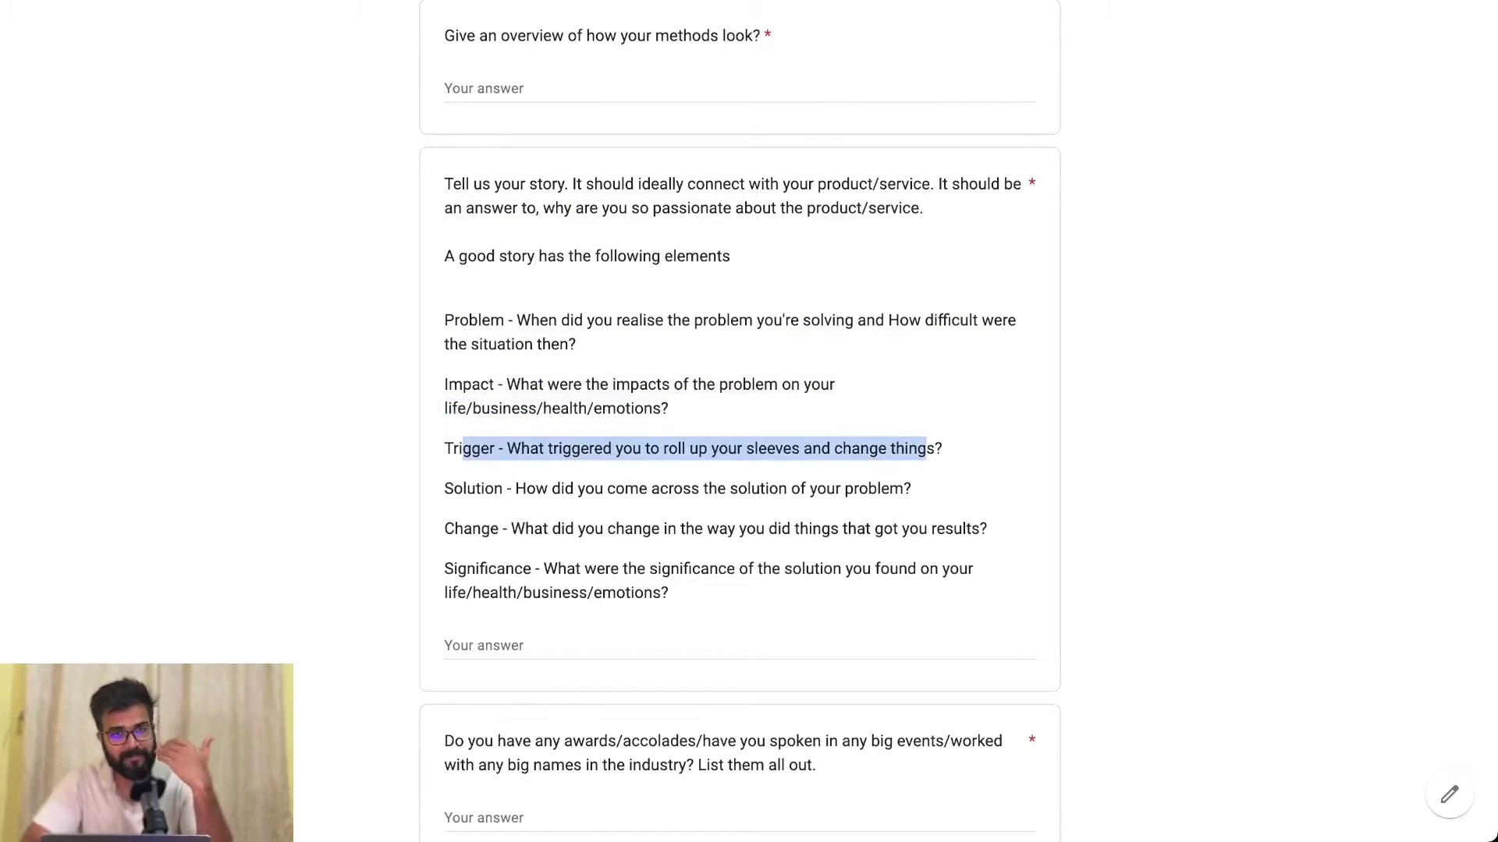
click(926, 449)
drag(911, 488, 444, 488)
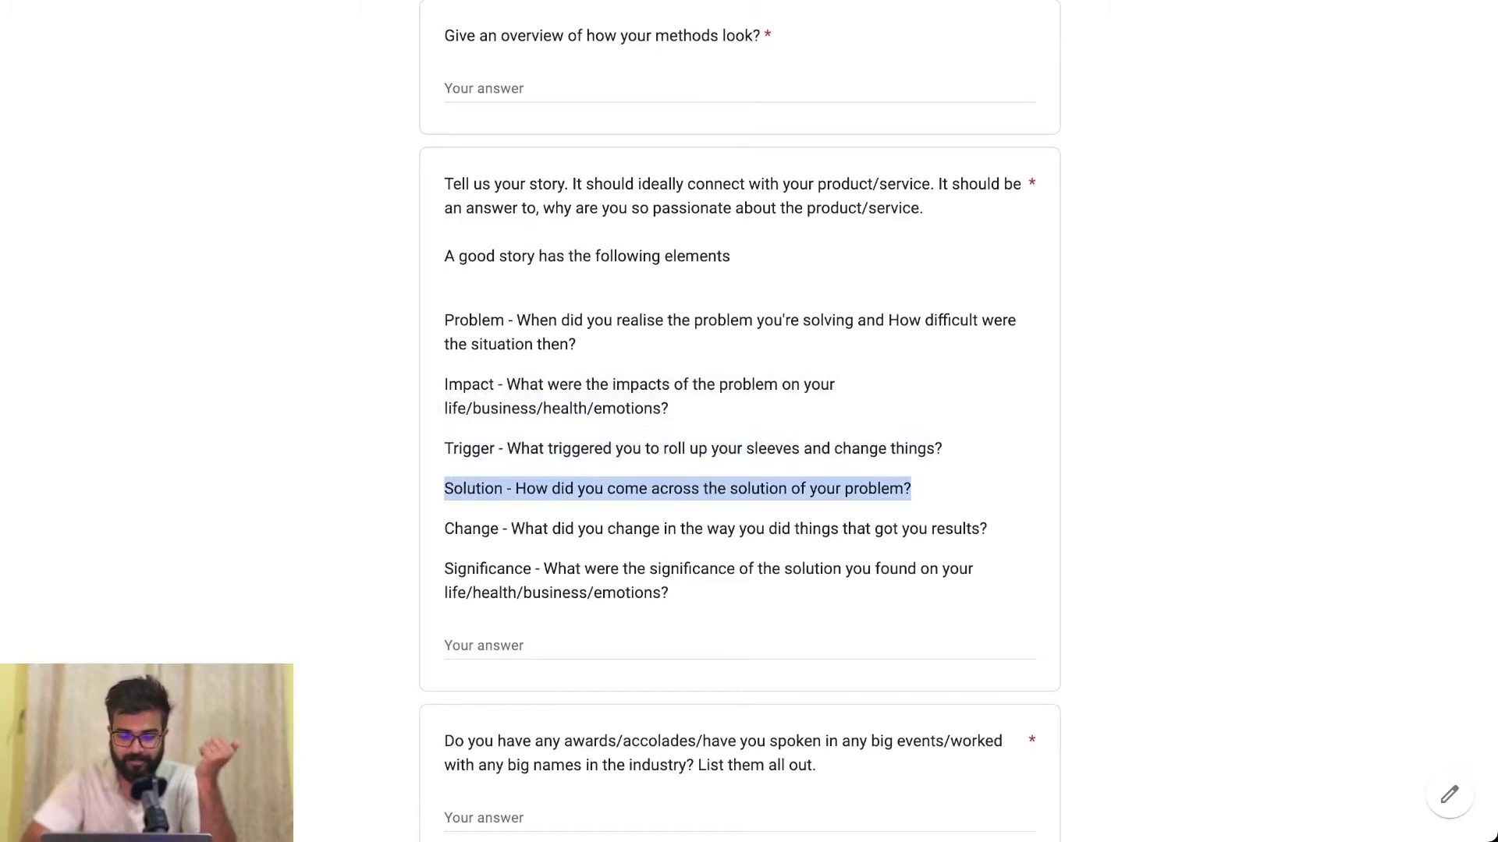
drag(507, 529, 987, 529)
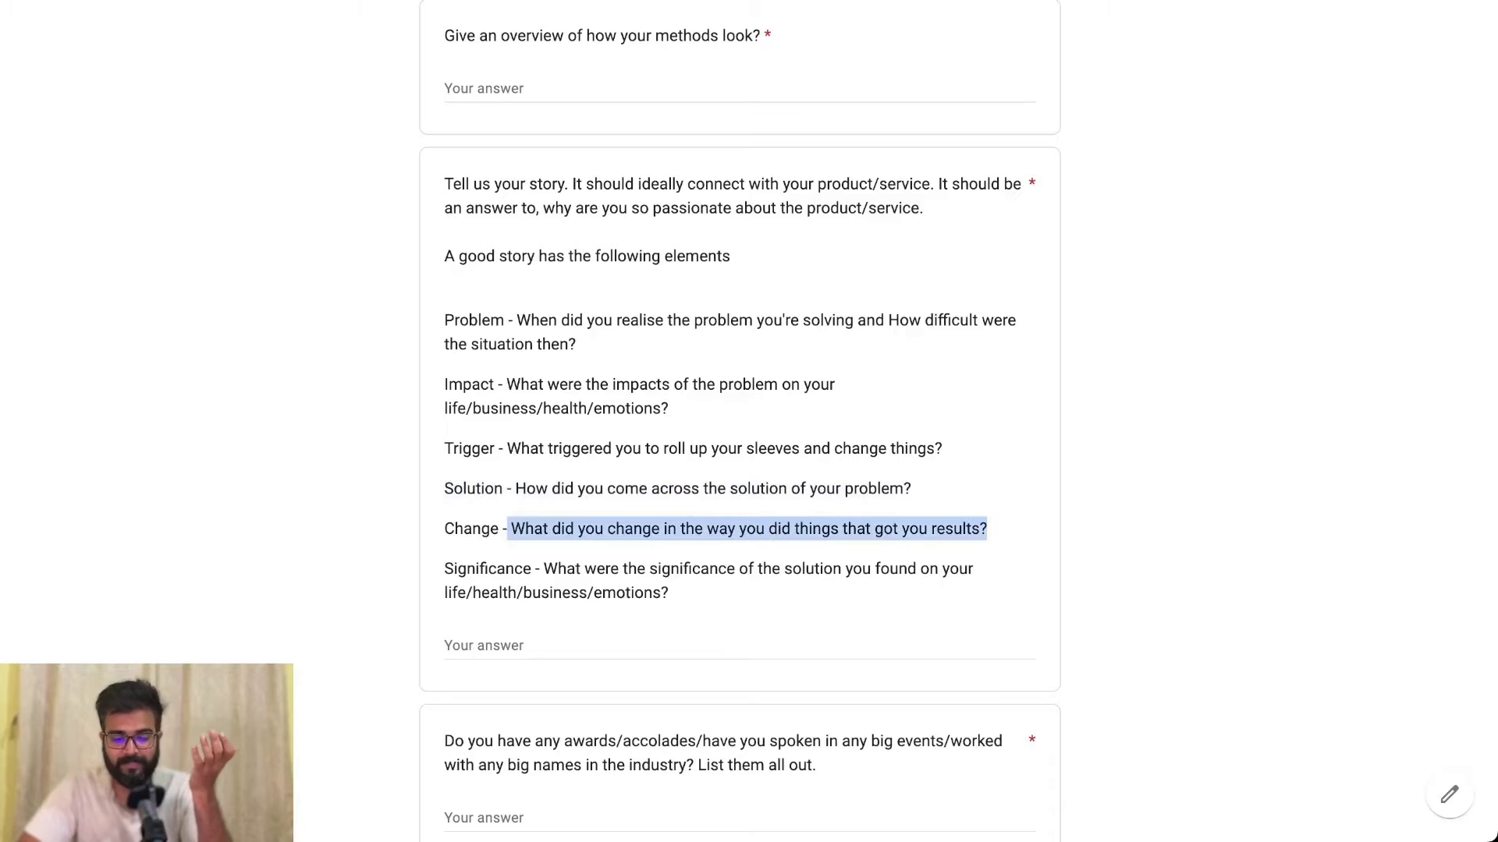
drag(538, 569, 668, 593)
Examine the questions on awards, customers helped, top 6-8 customers and the case study format, highlighting key lines.
scroll(739, 422, down, 1)
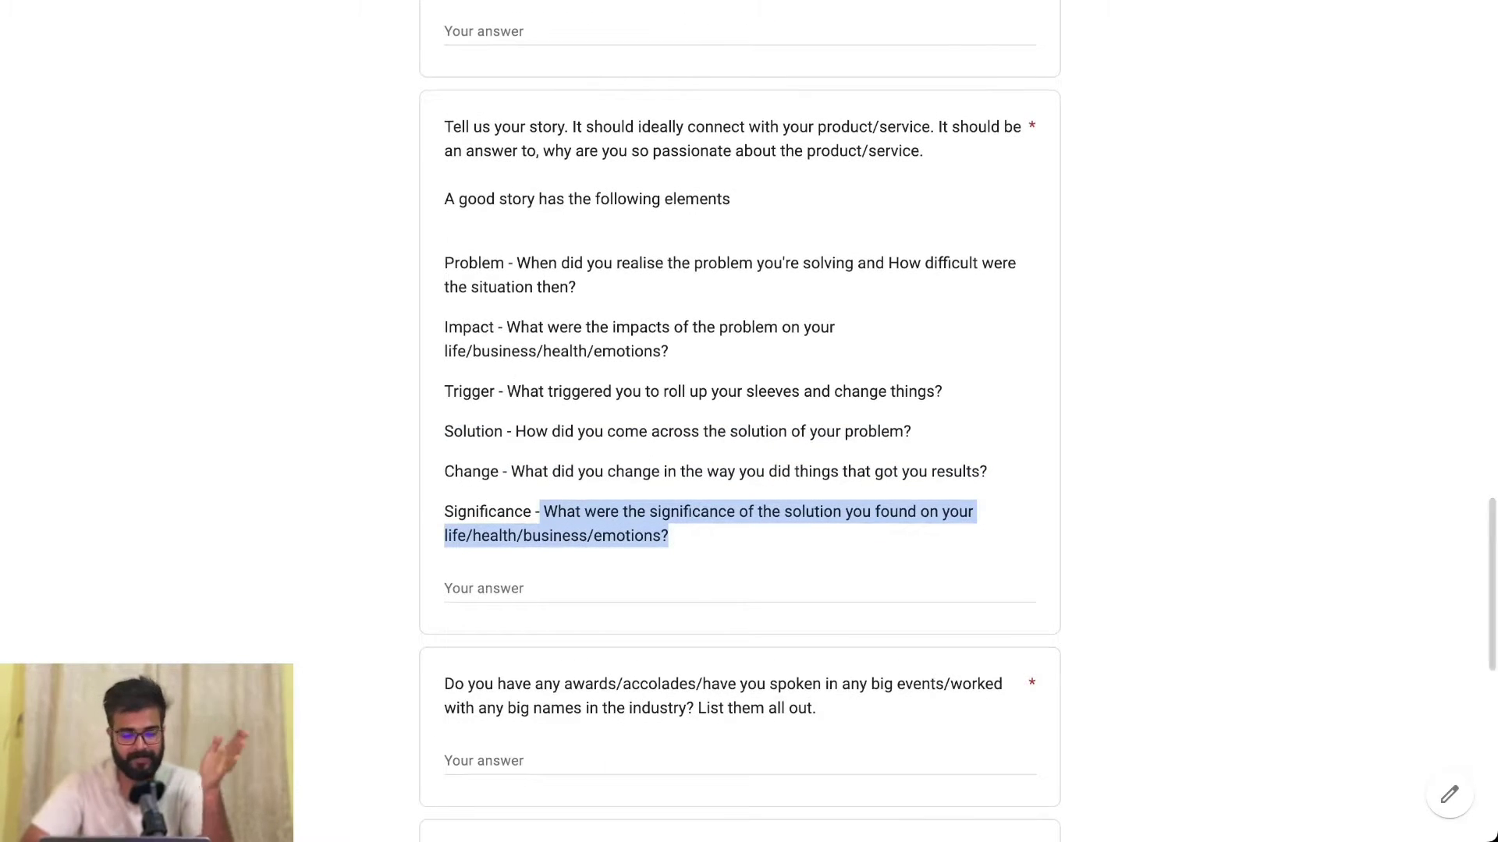
scroll(739, 421, down, 8)
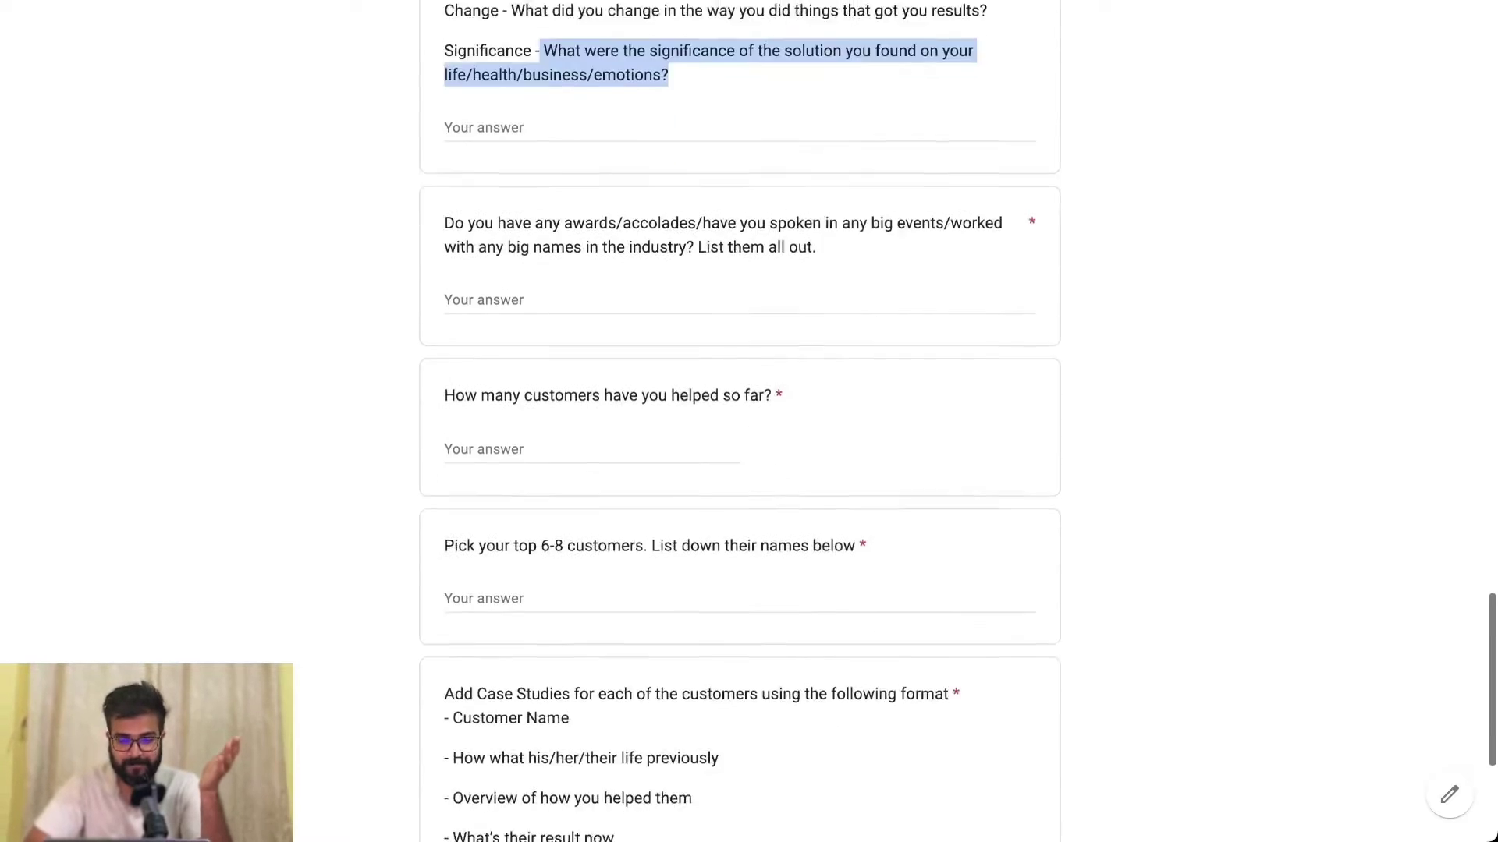
drag(484, 47, 812, 72)
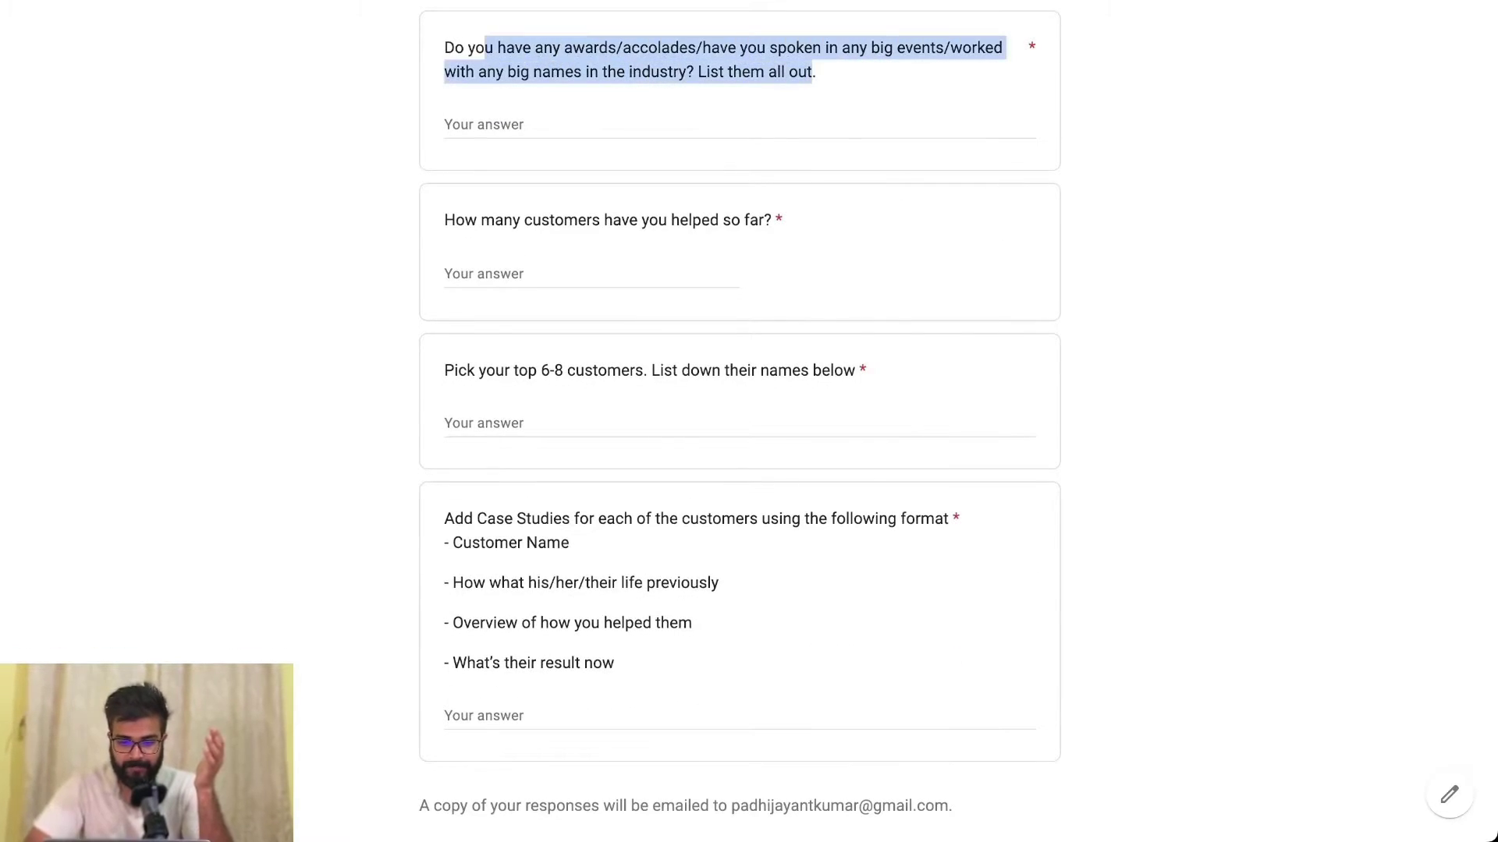
scroll(739, 421, up, 1)
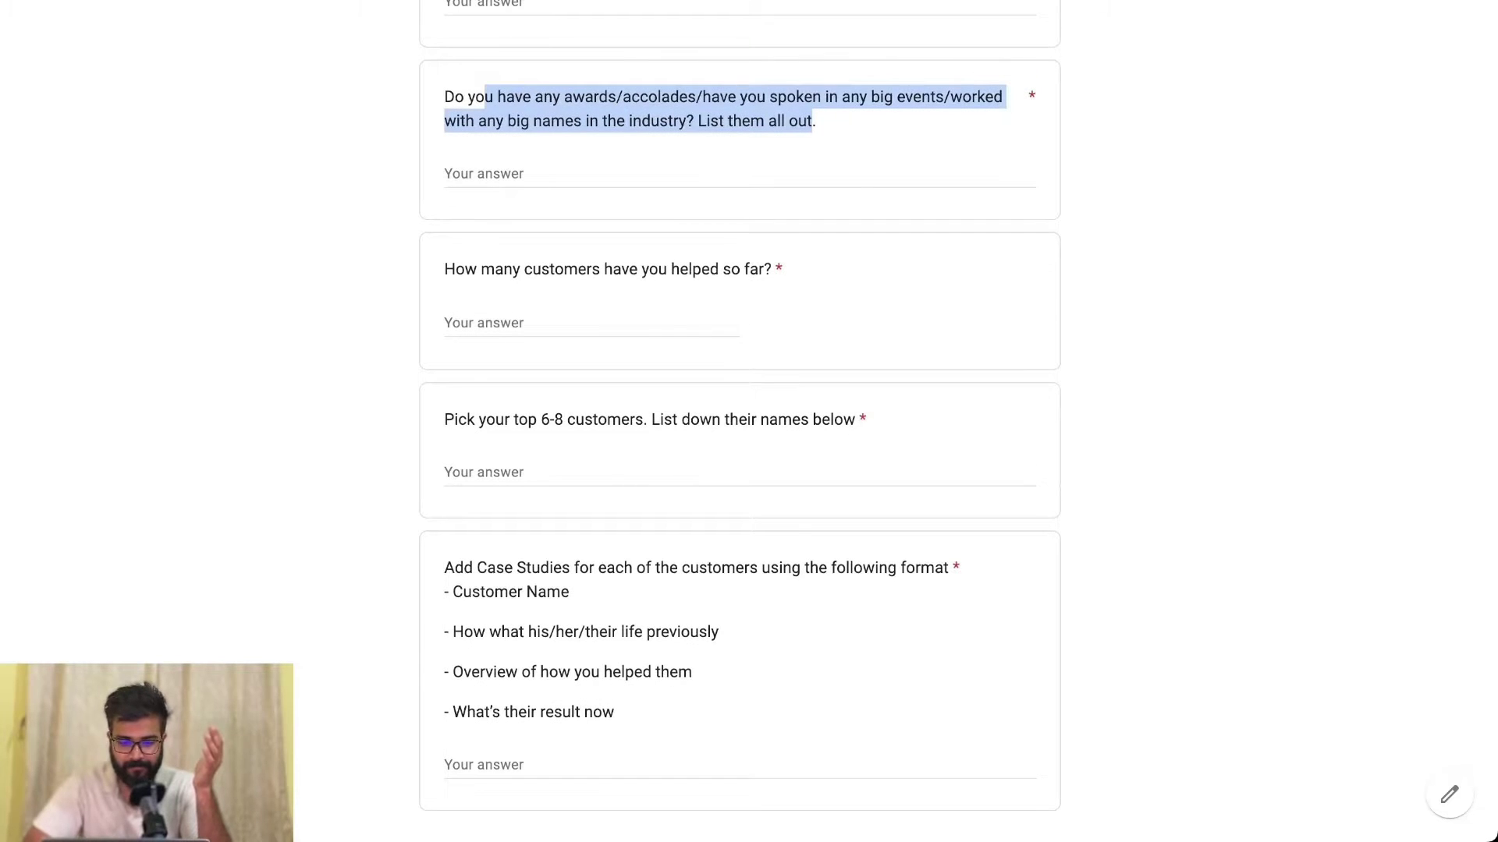
drag(444, 419, 869, 419)
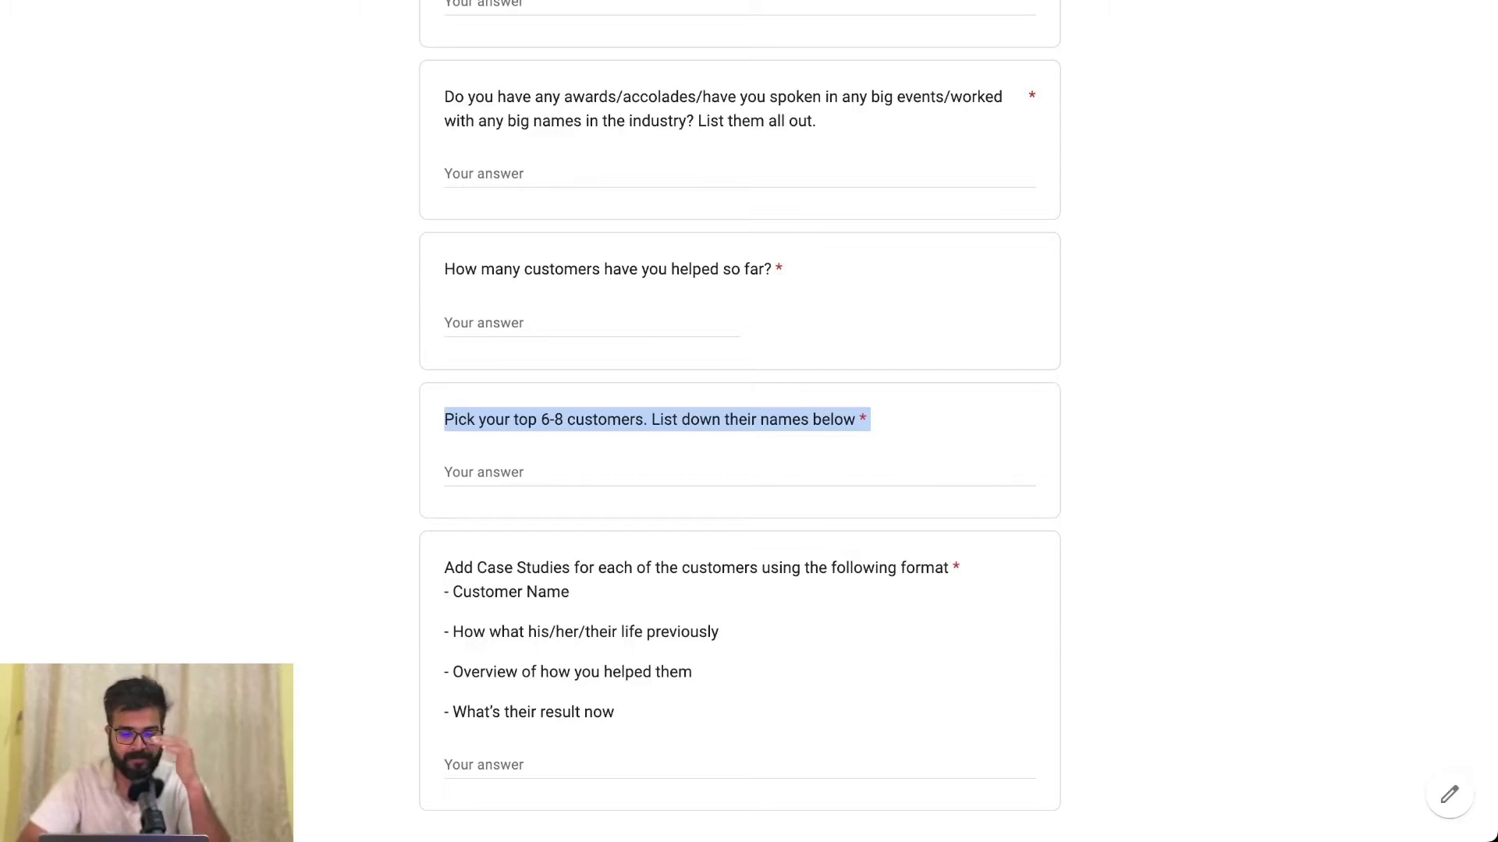
drag(448, 591, 573, 592)
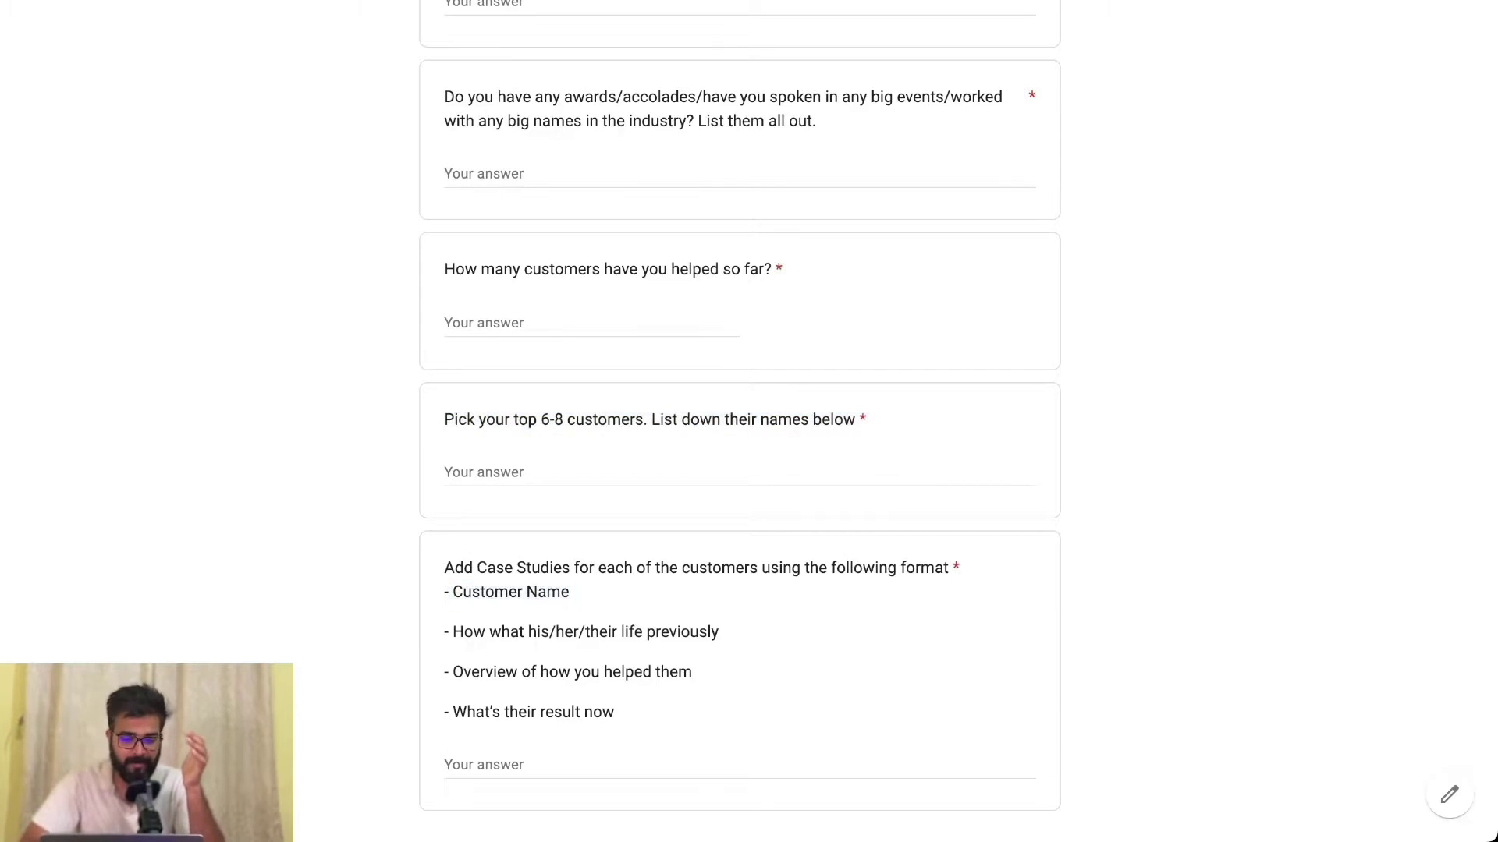
drag(692, 672, 443, 671)
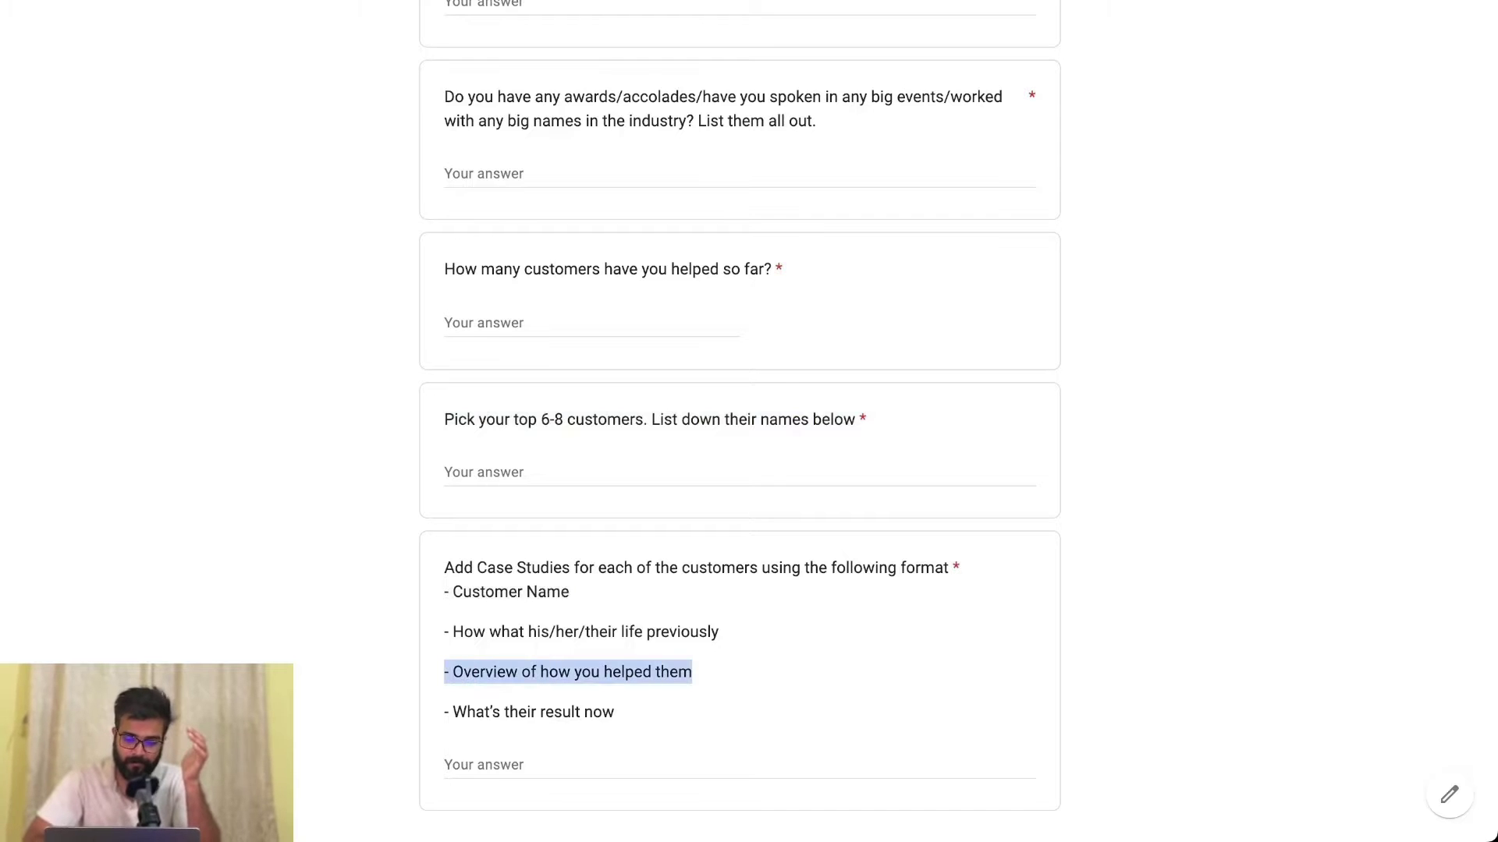
drag(615, 711, 444, 711)
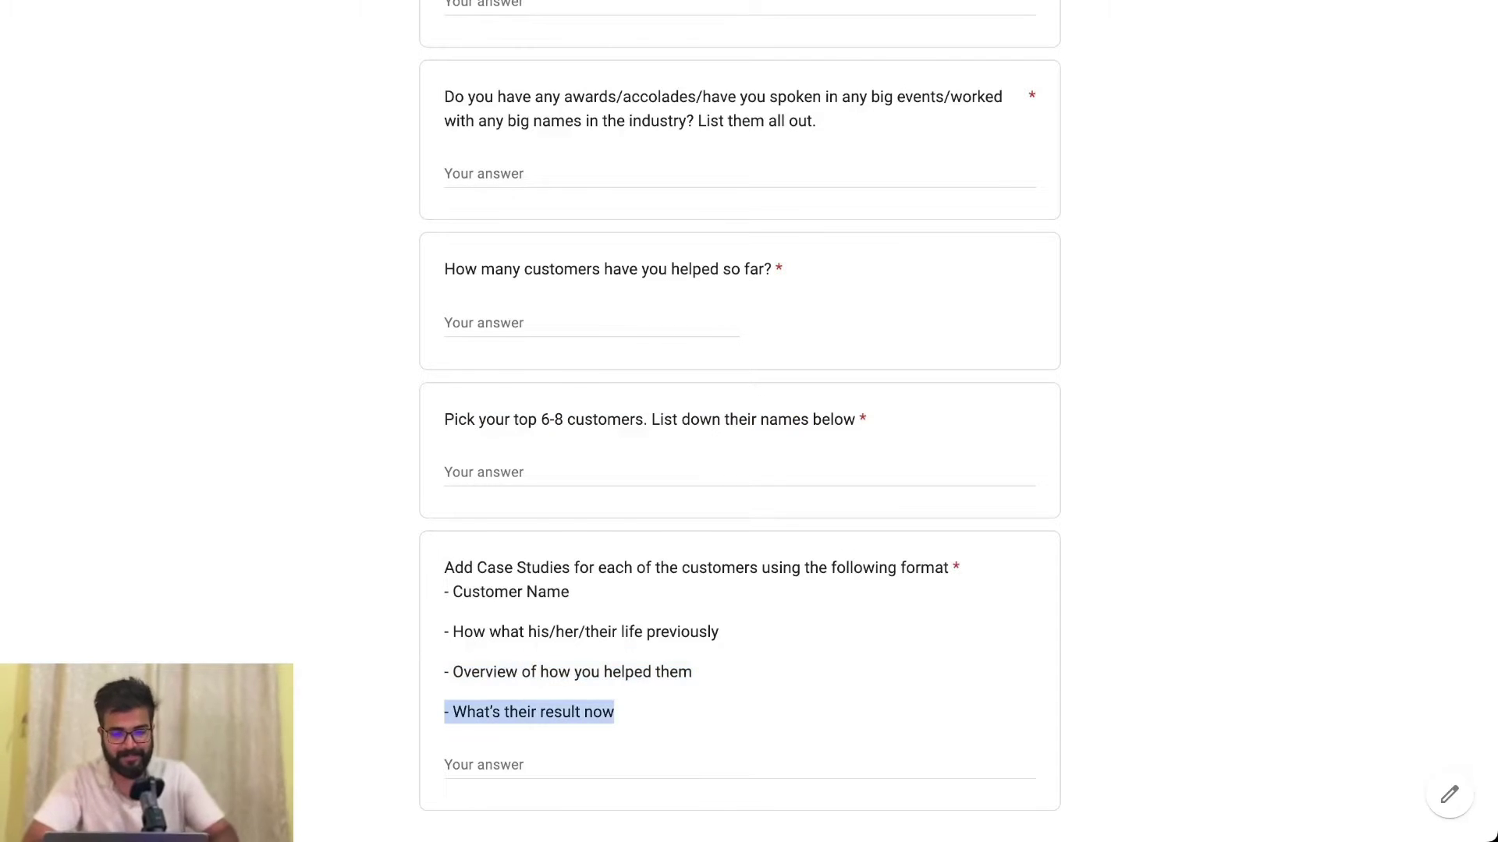
Examine the questions on 3-5 limiting or false beliefs and the pattern for attacking each belief, highlighting both.
scroll(749, 421, down, 6)
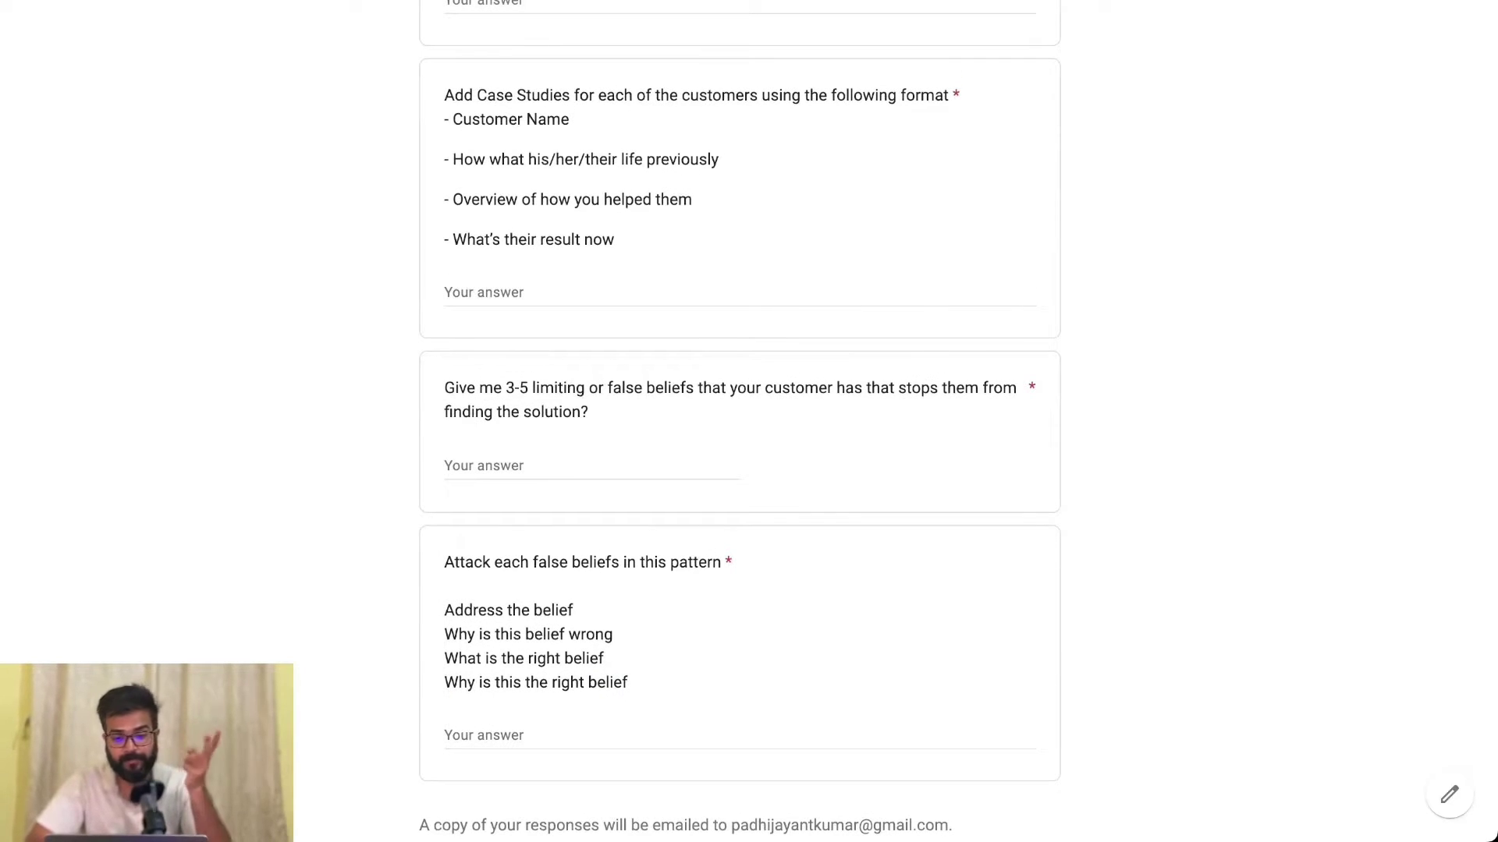
drag(444, 388, 589, 411)
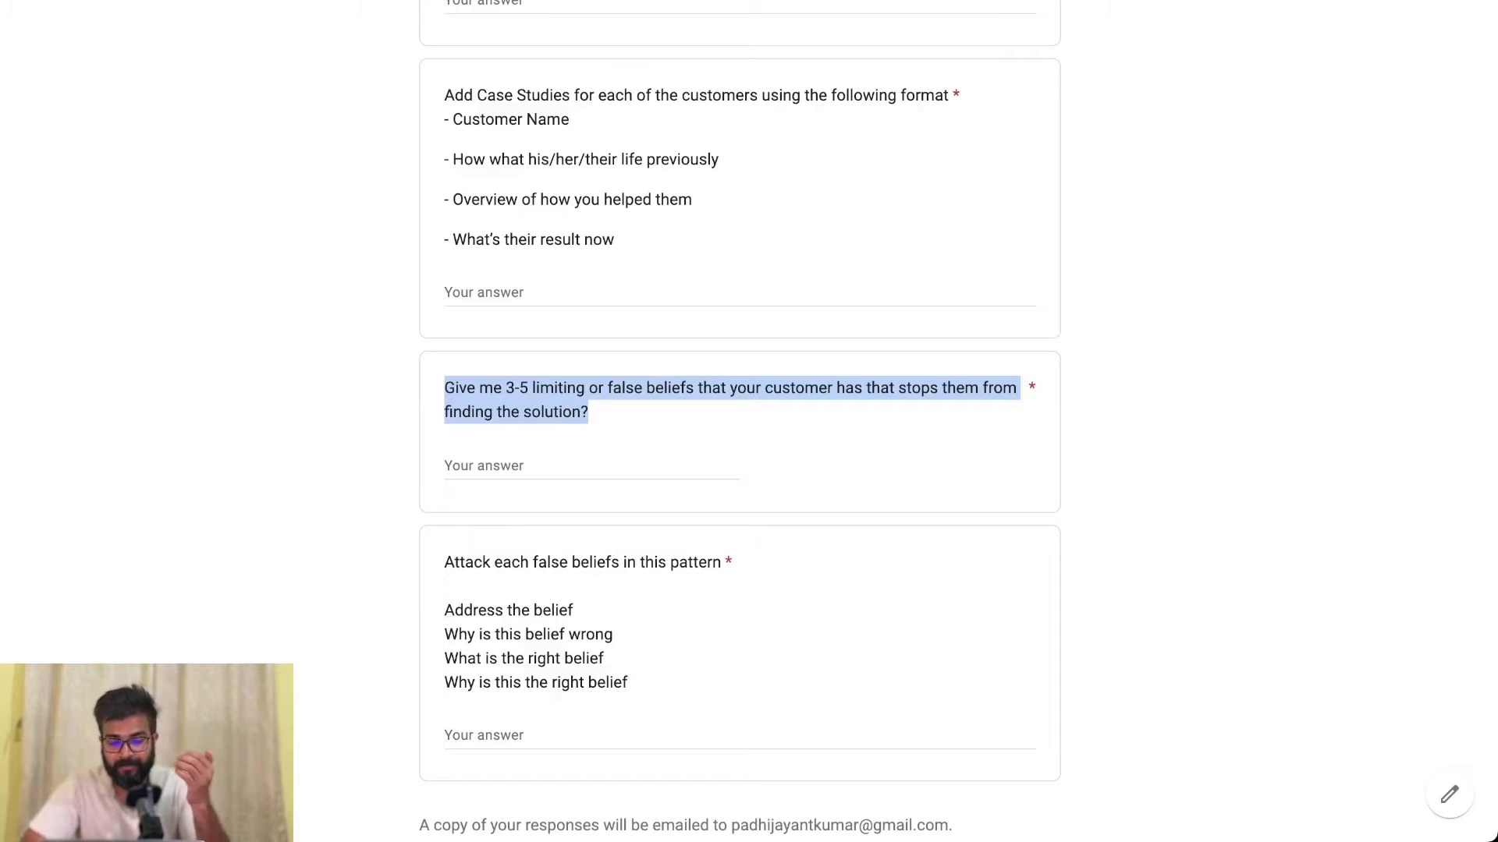
drag(454, 563, 721, 563)
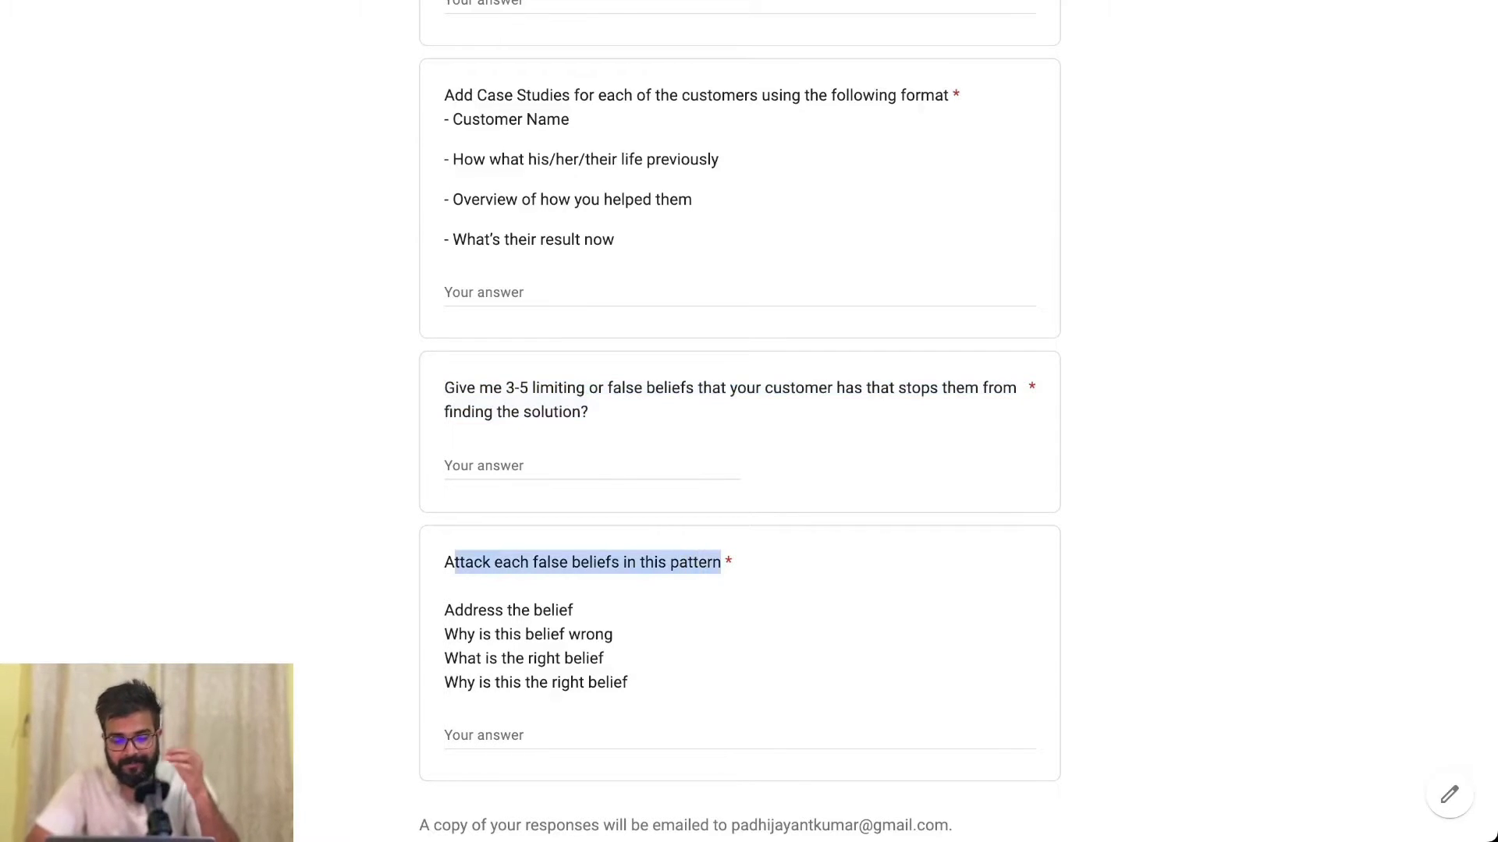
Examine the false-belief pattern, highlighting its lines on addressing the belief, why it is wrong, the right belief and why it is right.
click(721, 563)
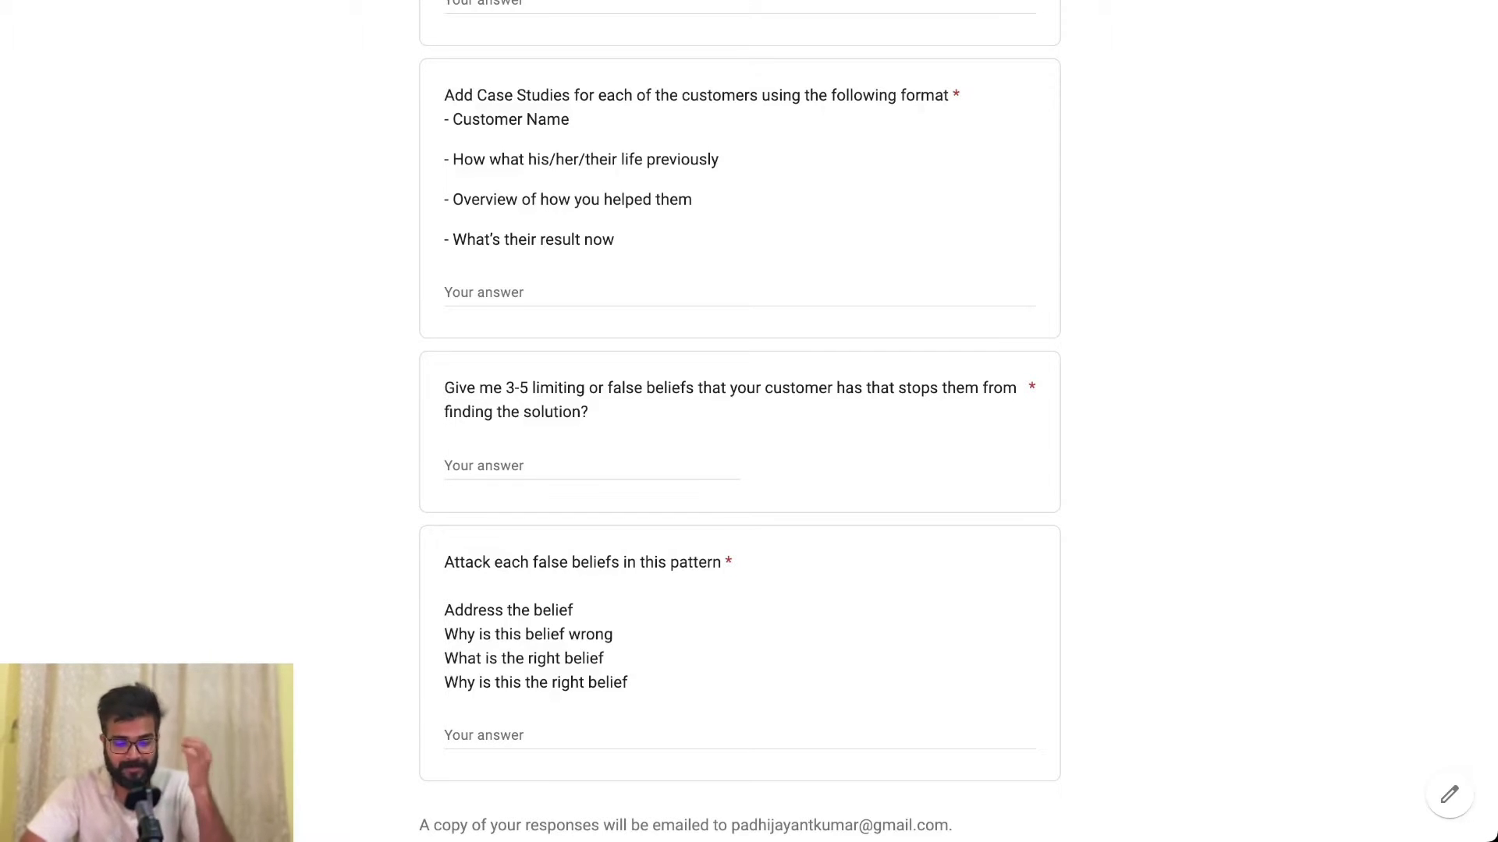
drag(455, 610, 573, 610)
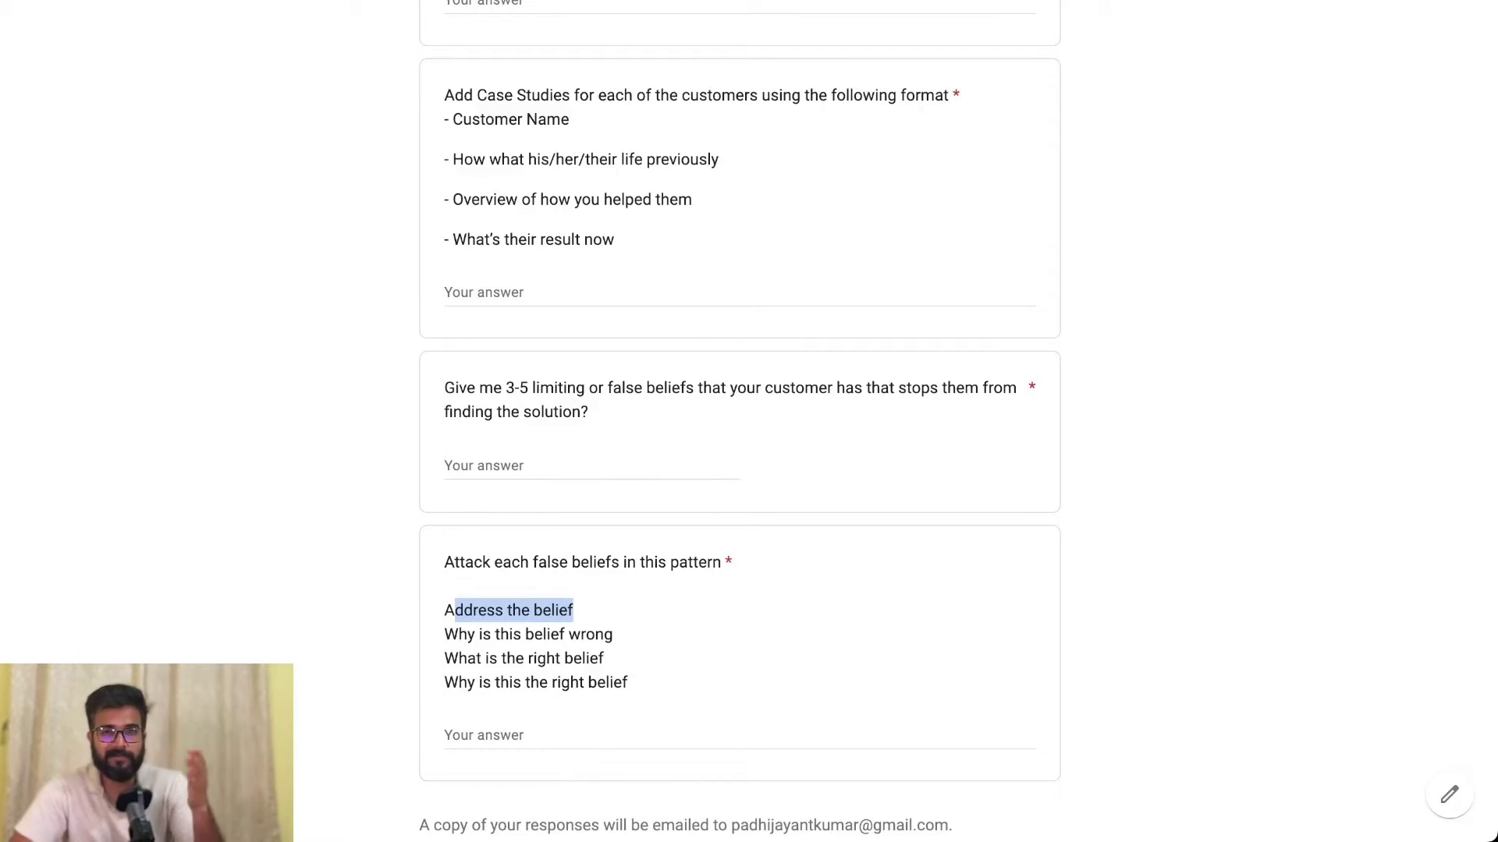
drag(613, 634, 444, 635)
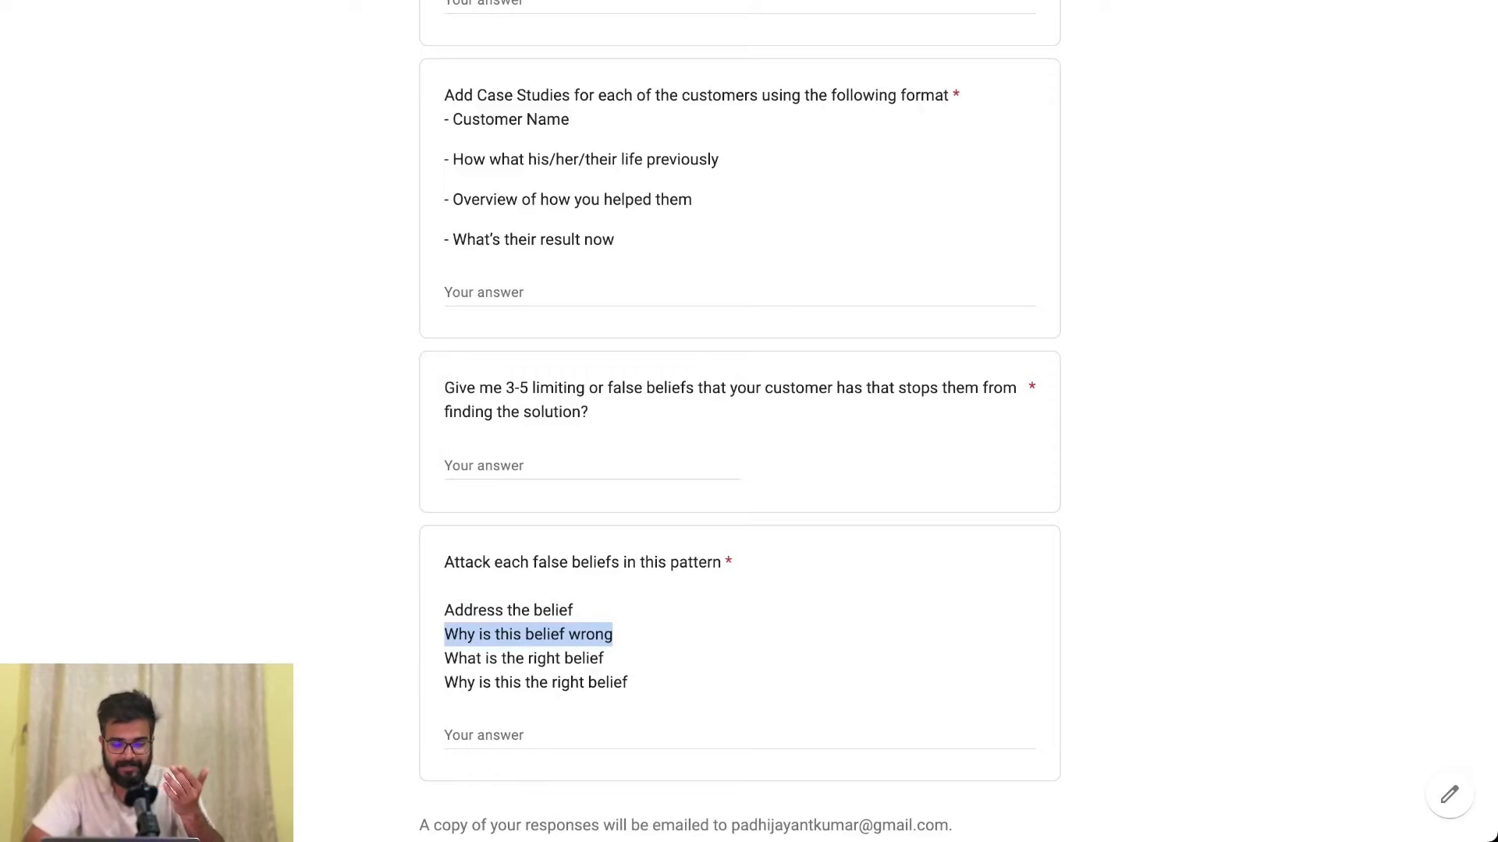
drag(444, 658, 604, 658)
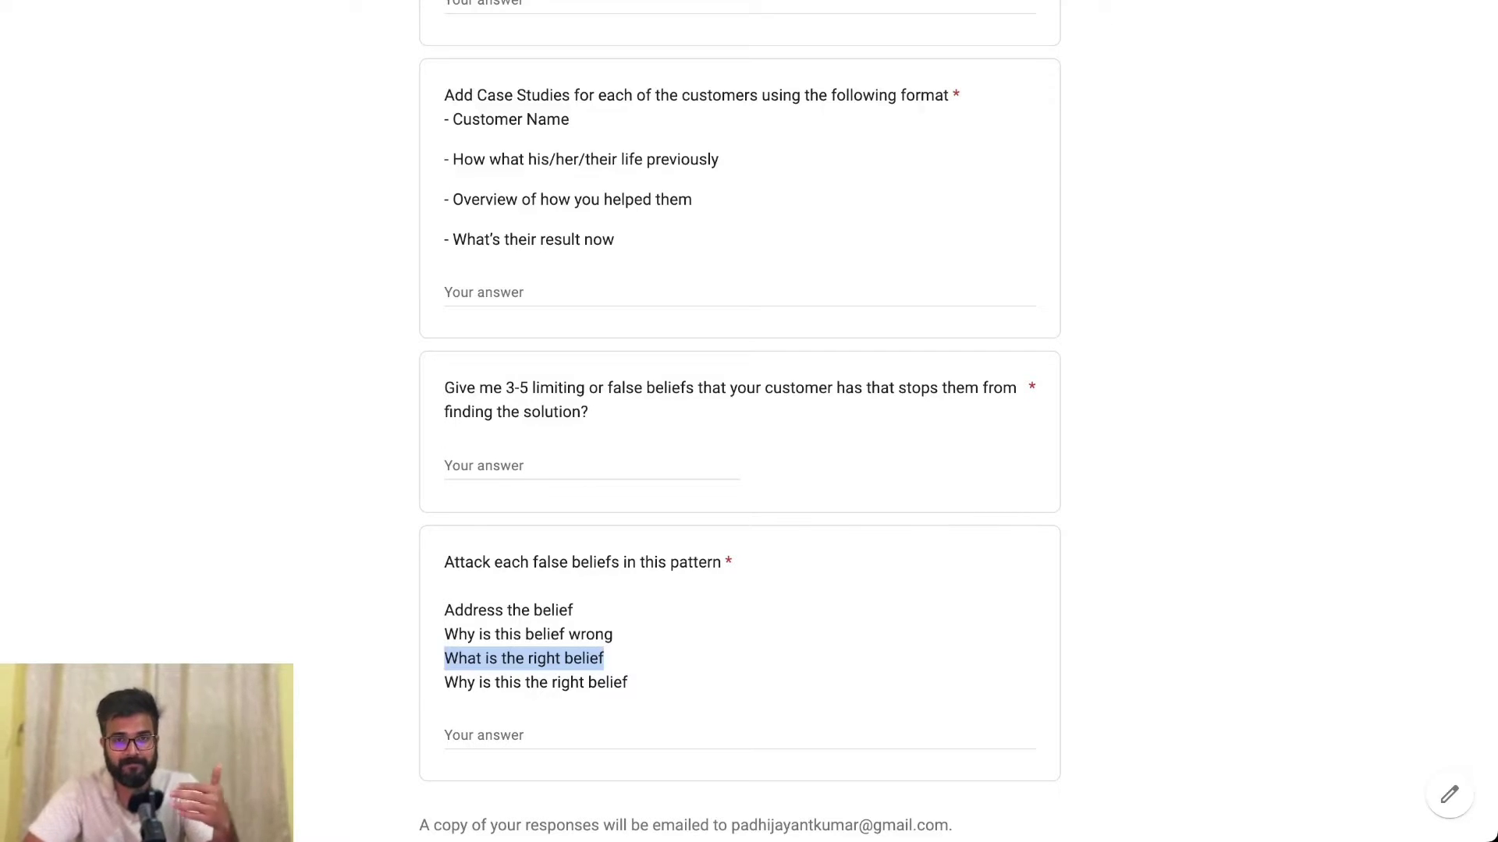
triple_click(607, 683)
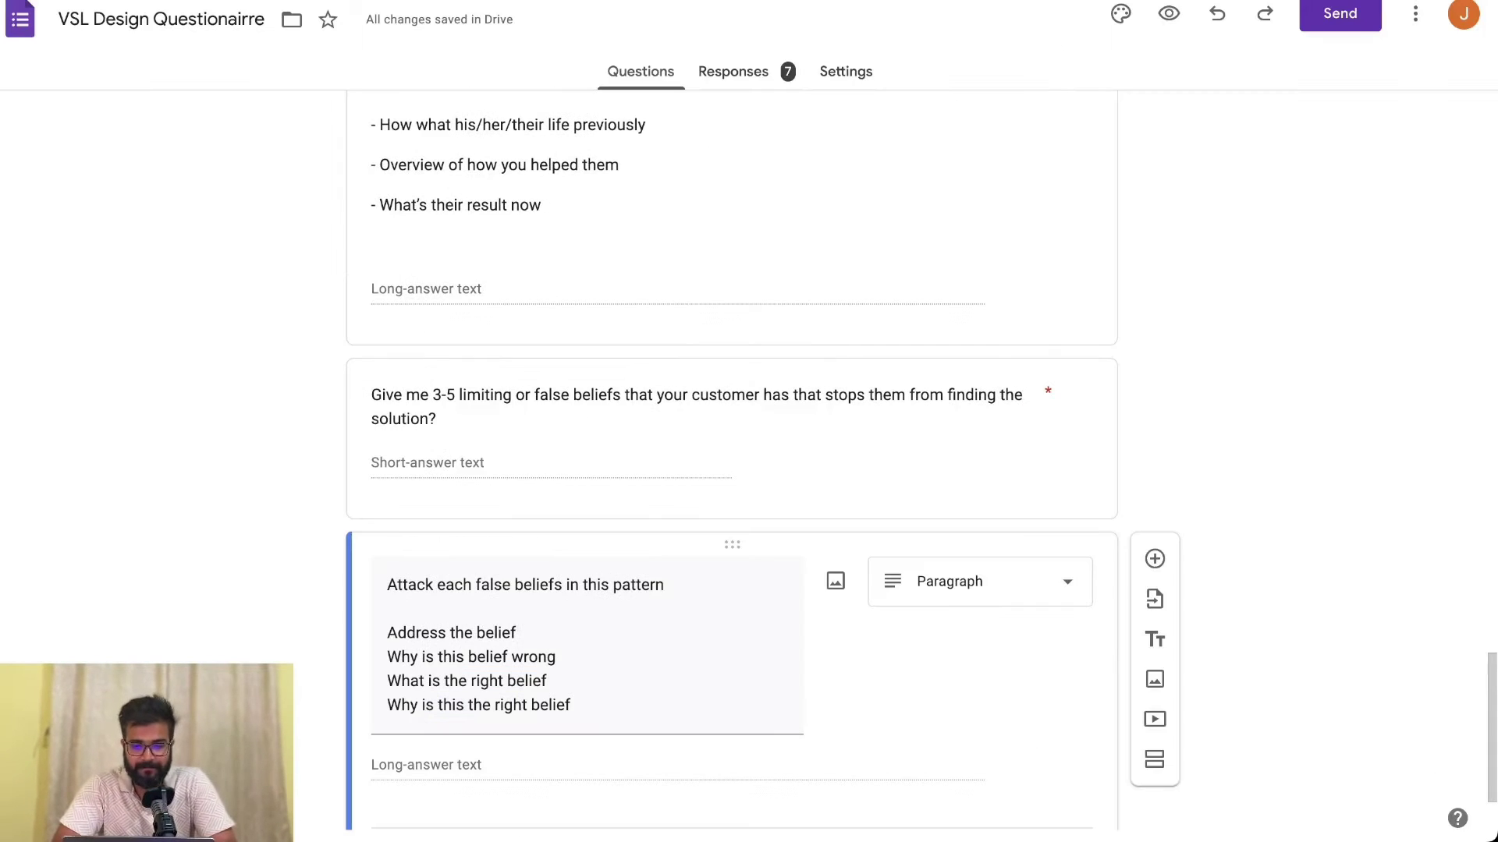
Open the VSL questionnaire's responses spreadsheet and download Sheet1 as a CSV file.
click(733, 71)
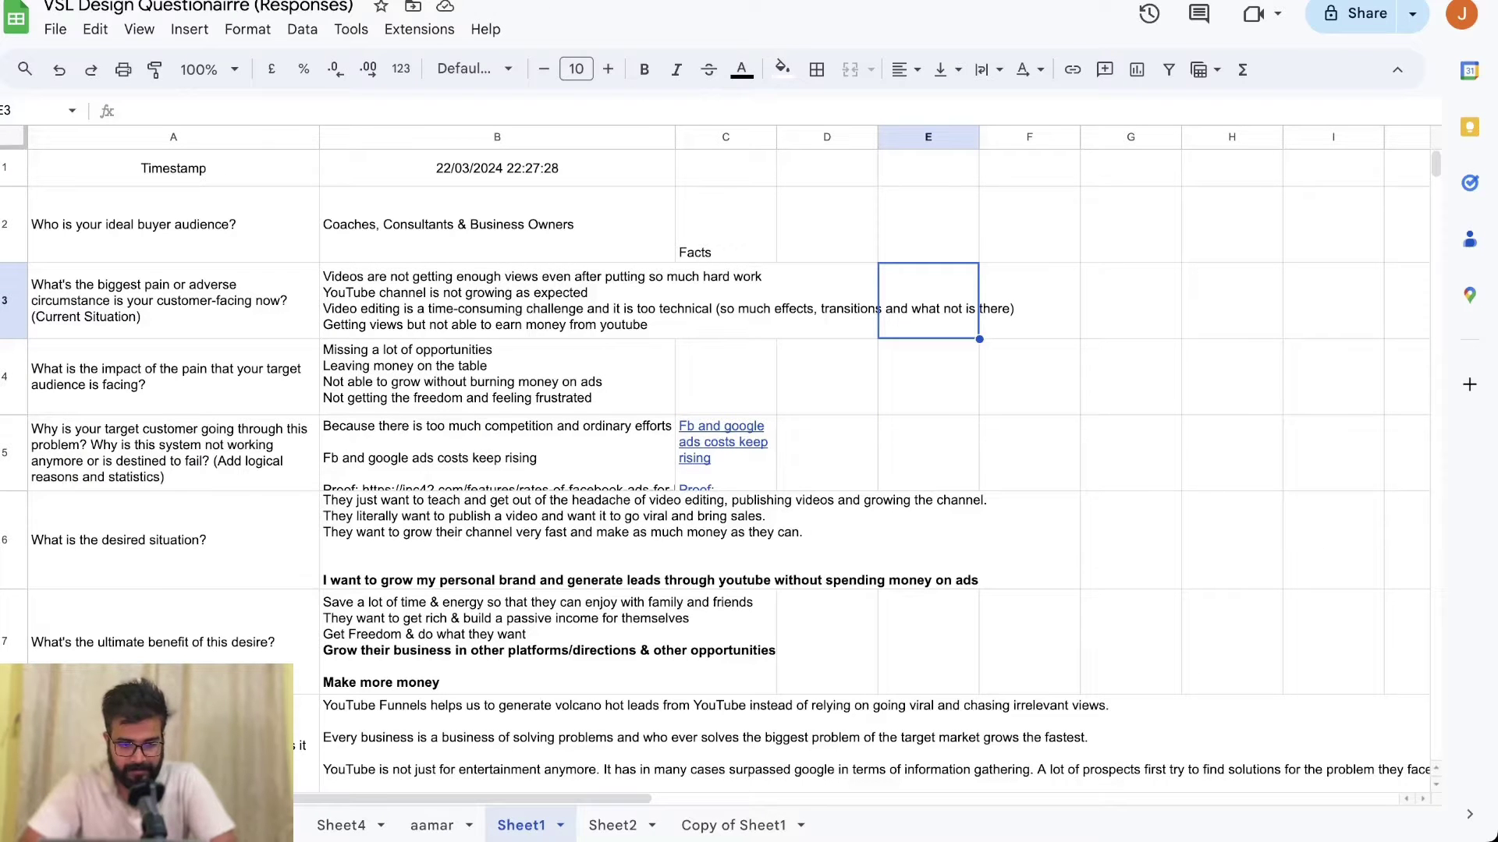
click(54, 29)
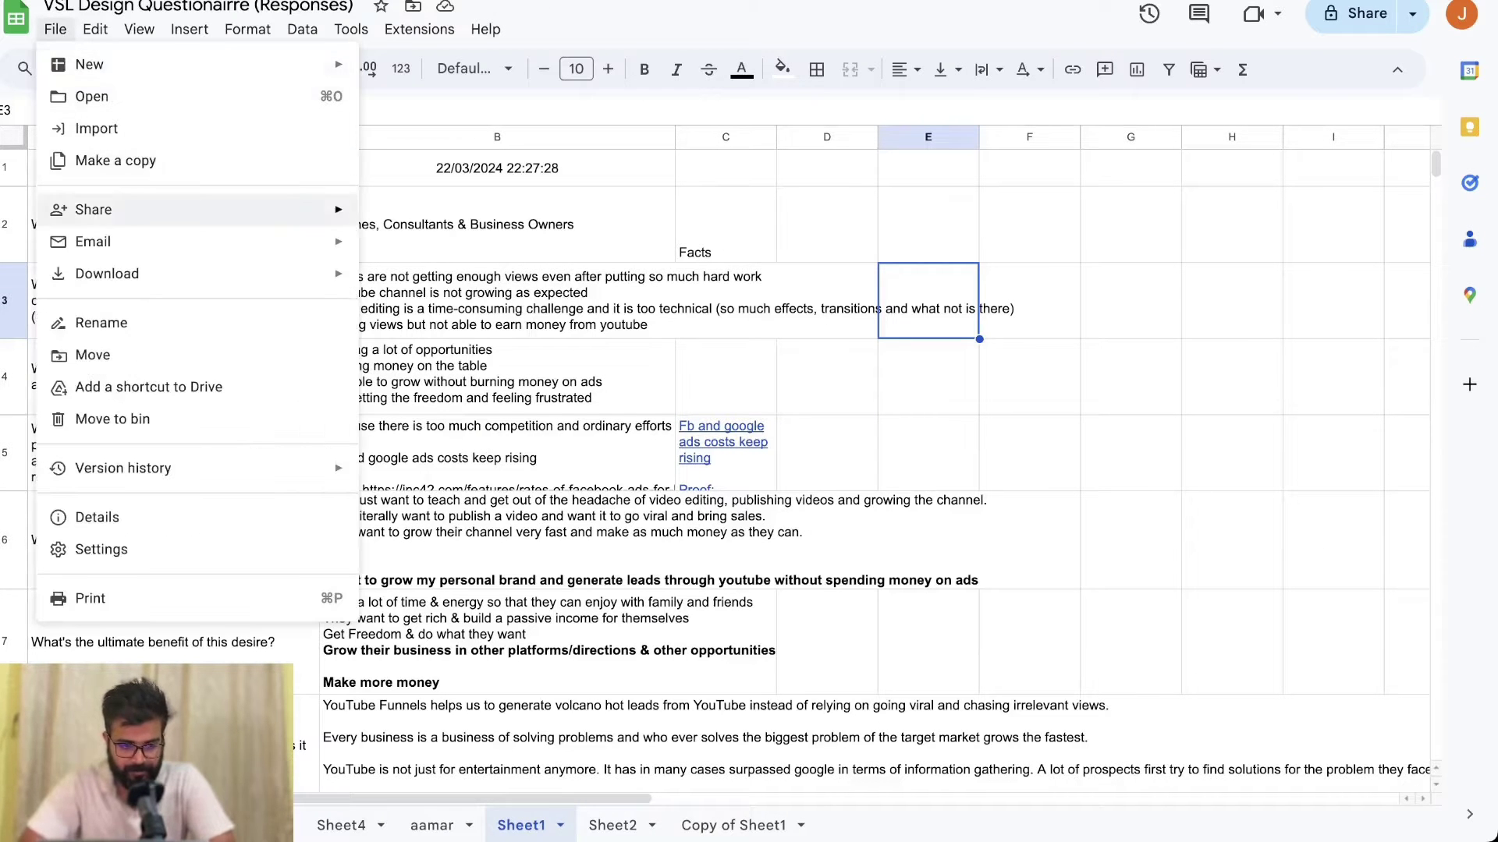
mouse_move(107, 273)
click(475, 408)
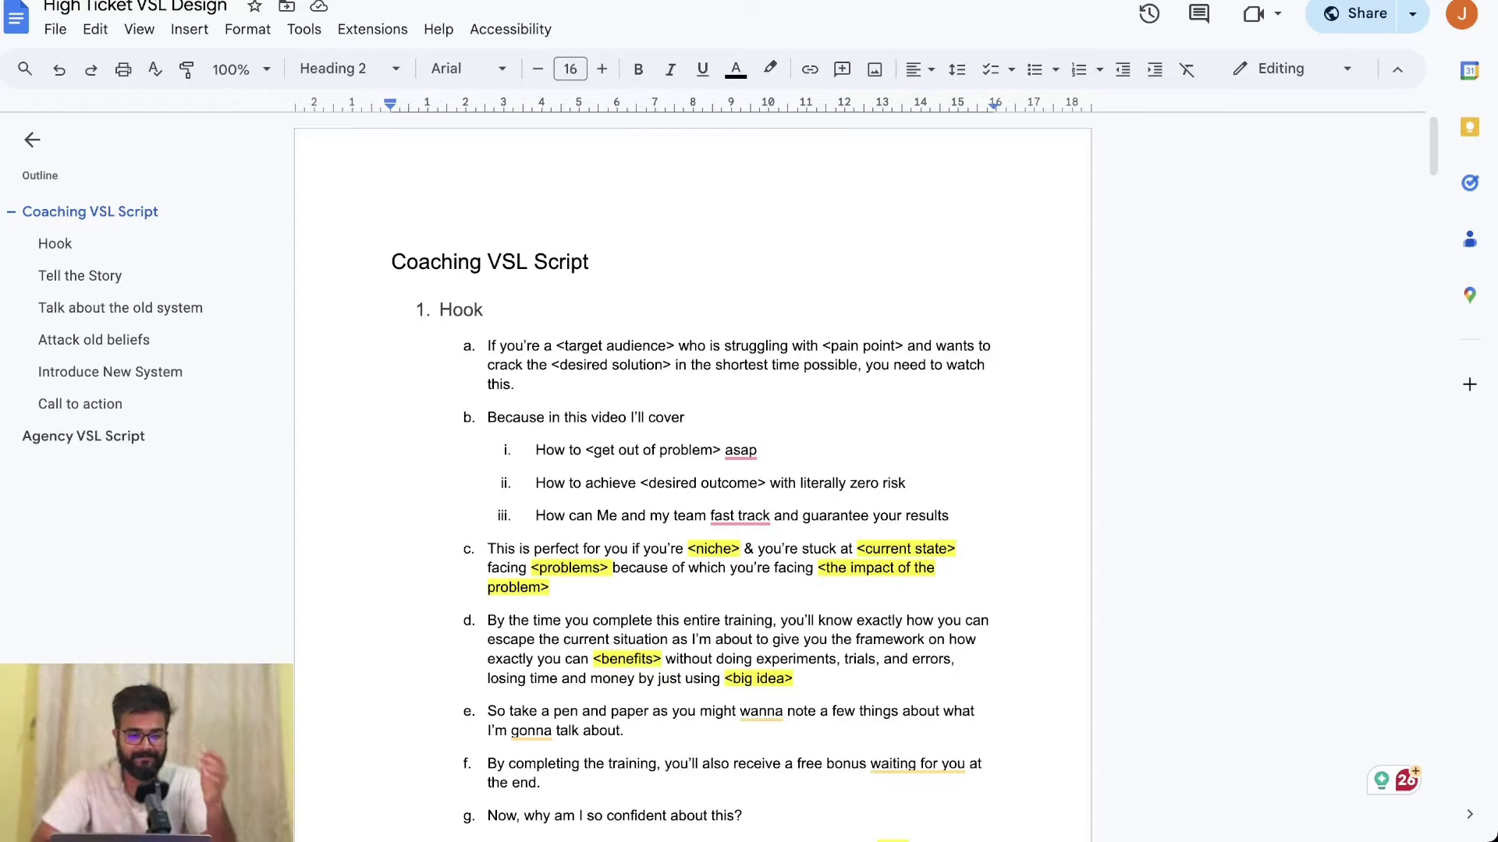
Examine the Hook and Tell the Story sections of the Coaching VSL Script in the High Ticket VSL Design document.
drag(390, 260, 659, 345)
click(636, 417)
scroll(635, 417, down, 8)
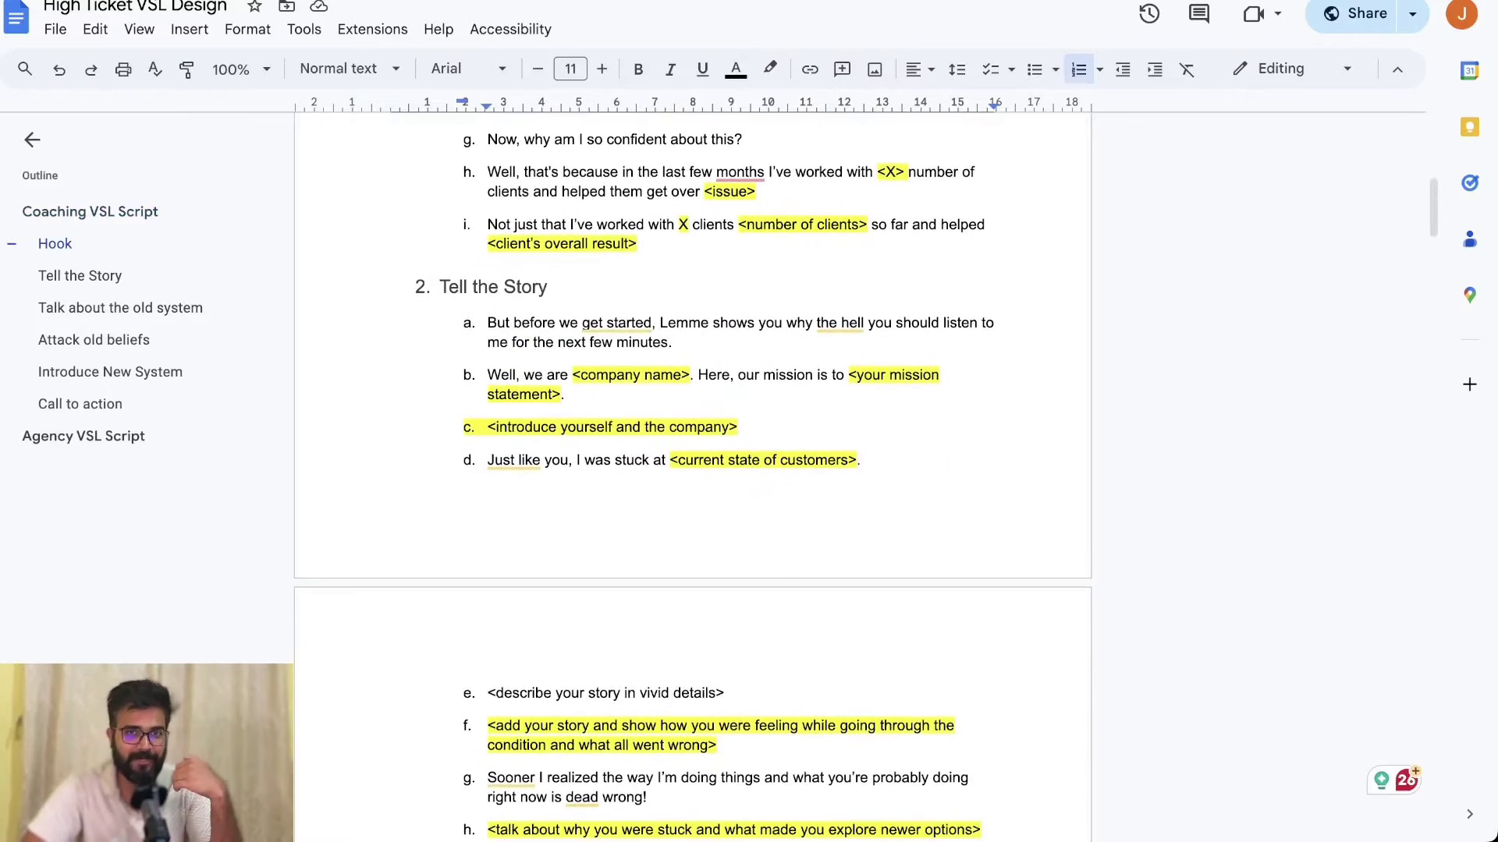
scroll(692, 477, up, 9)
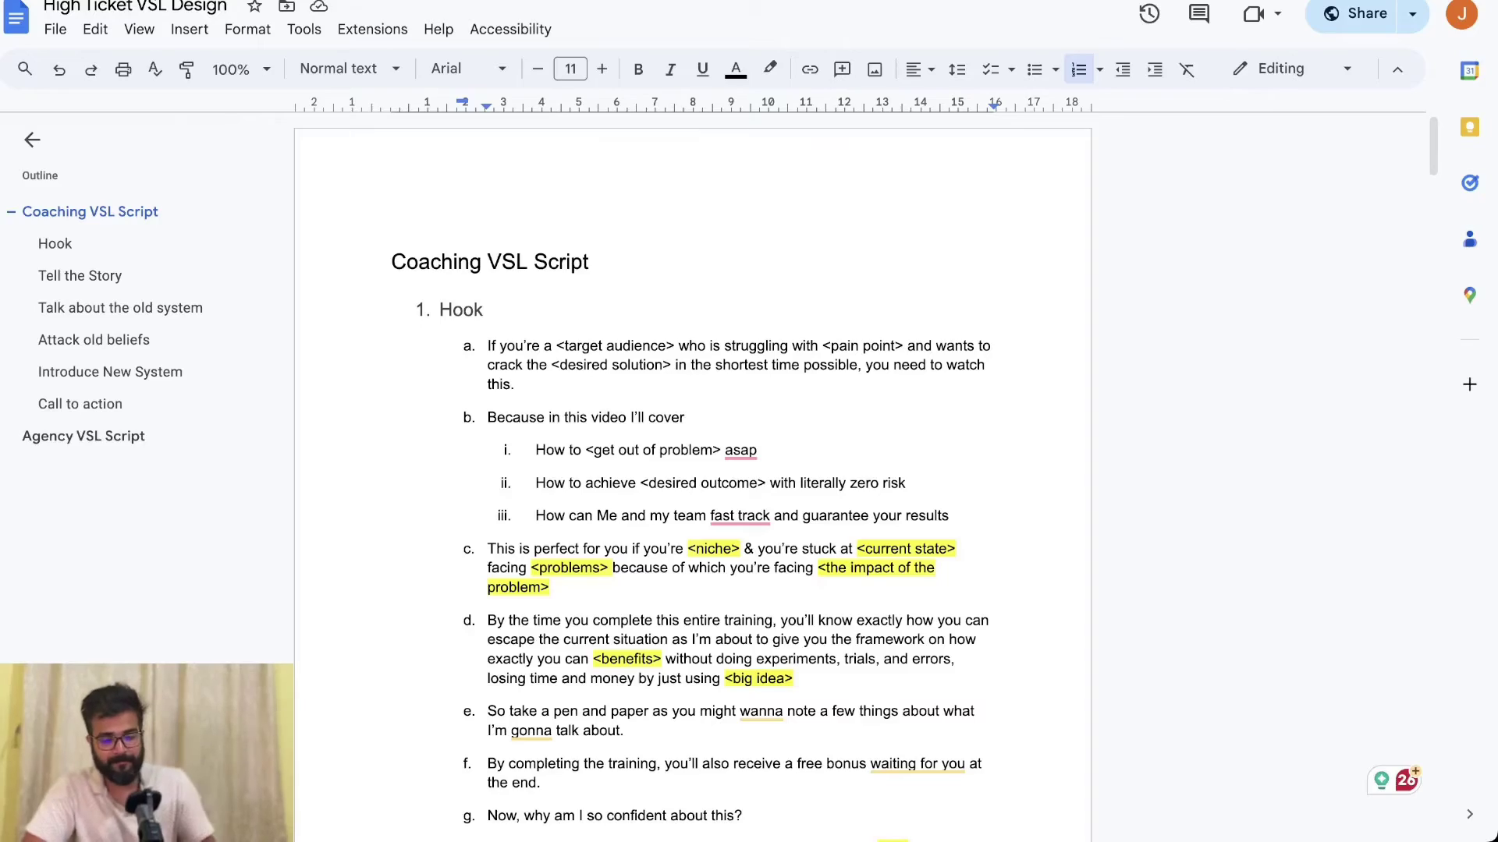
In Claude, attach the responses CSV and draft a prompt saying a client's sales letter is being written from his interview responses, asking to understand the data.
key(super+t)
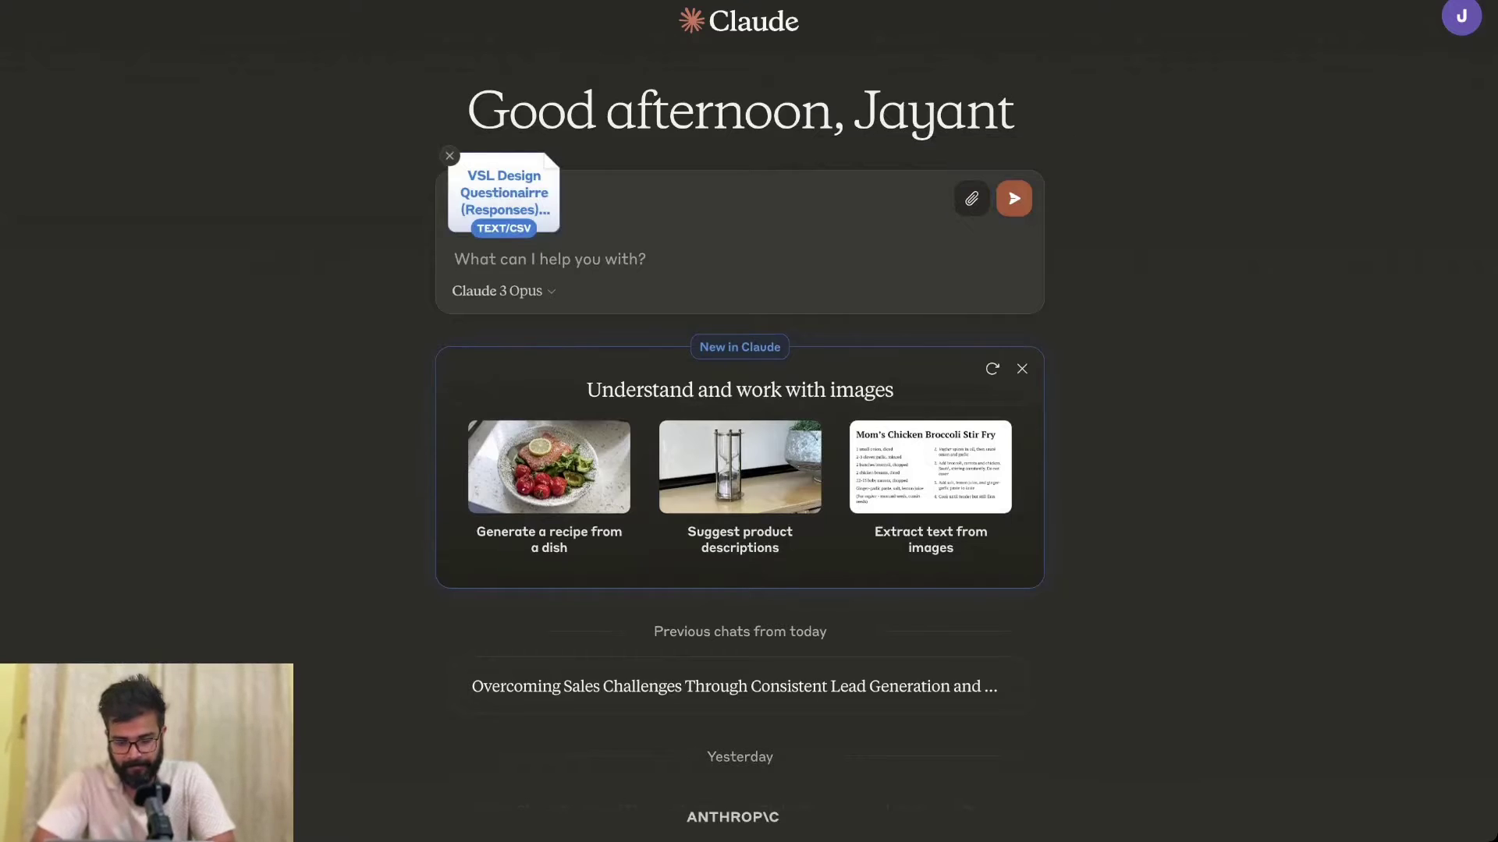
text(I wan)
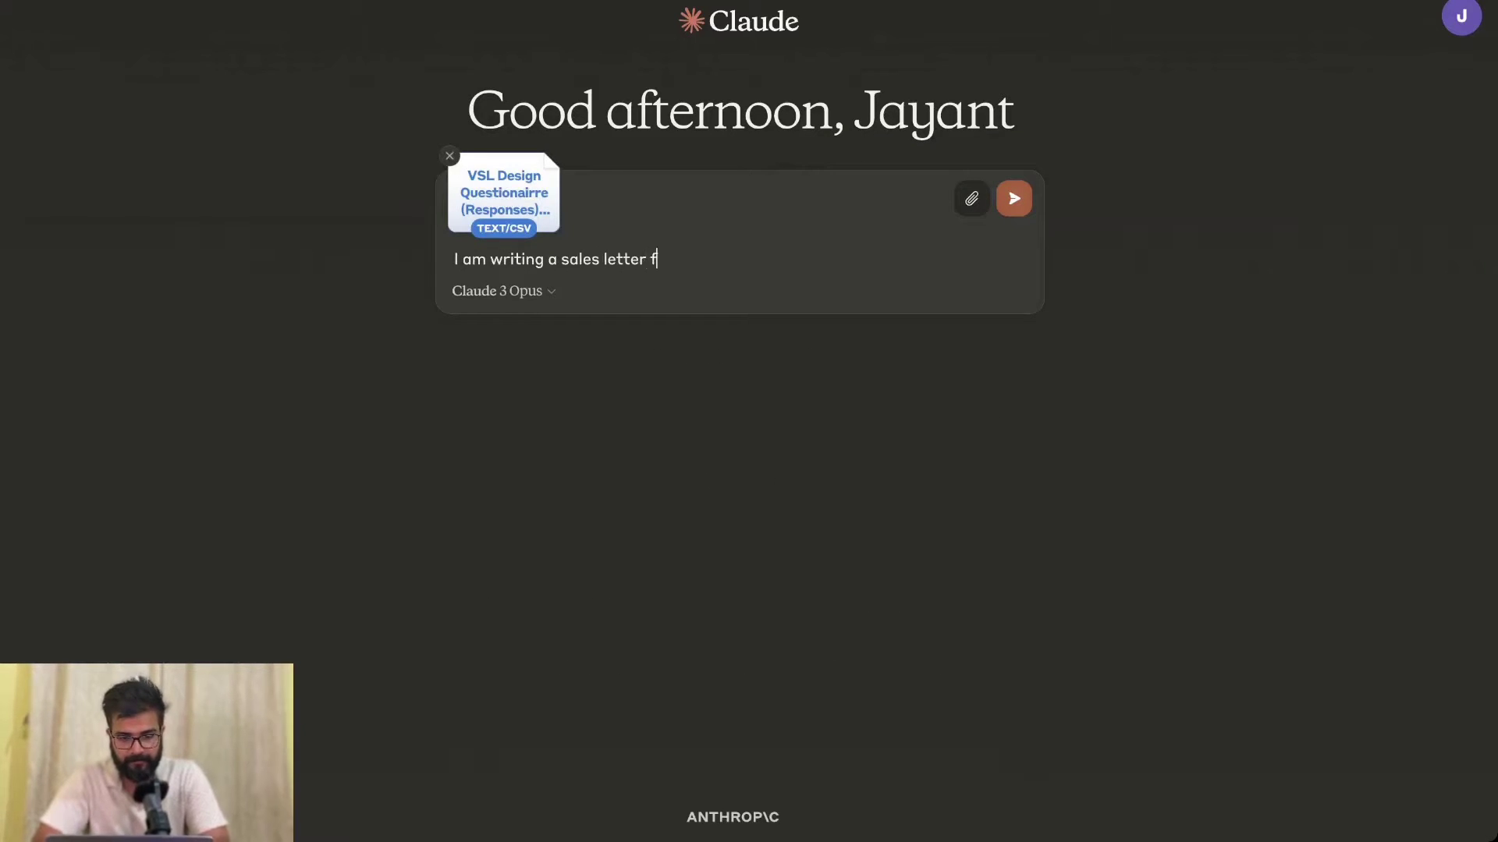
text(clients. In this r)
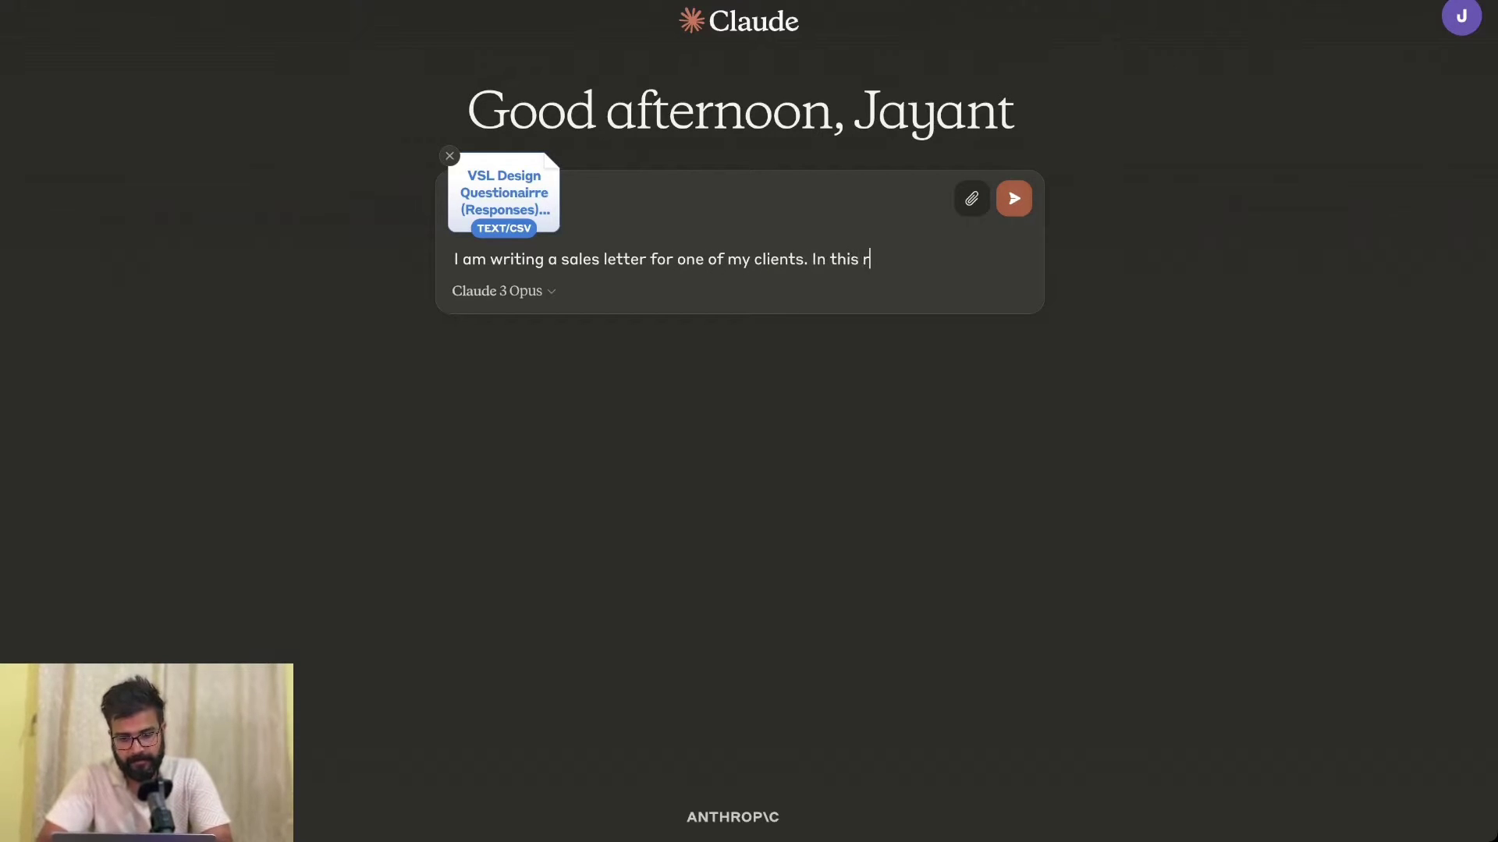
text( have interviewed him and gotten his responses. U)
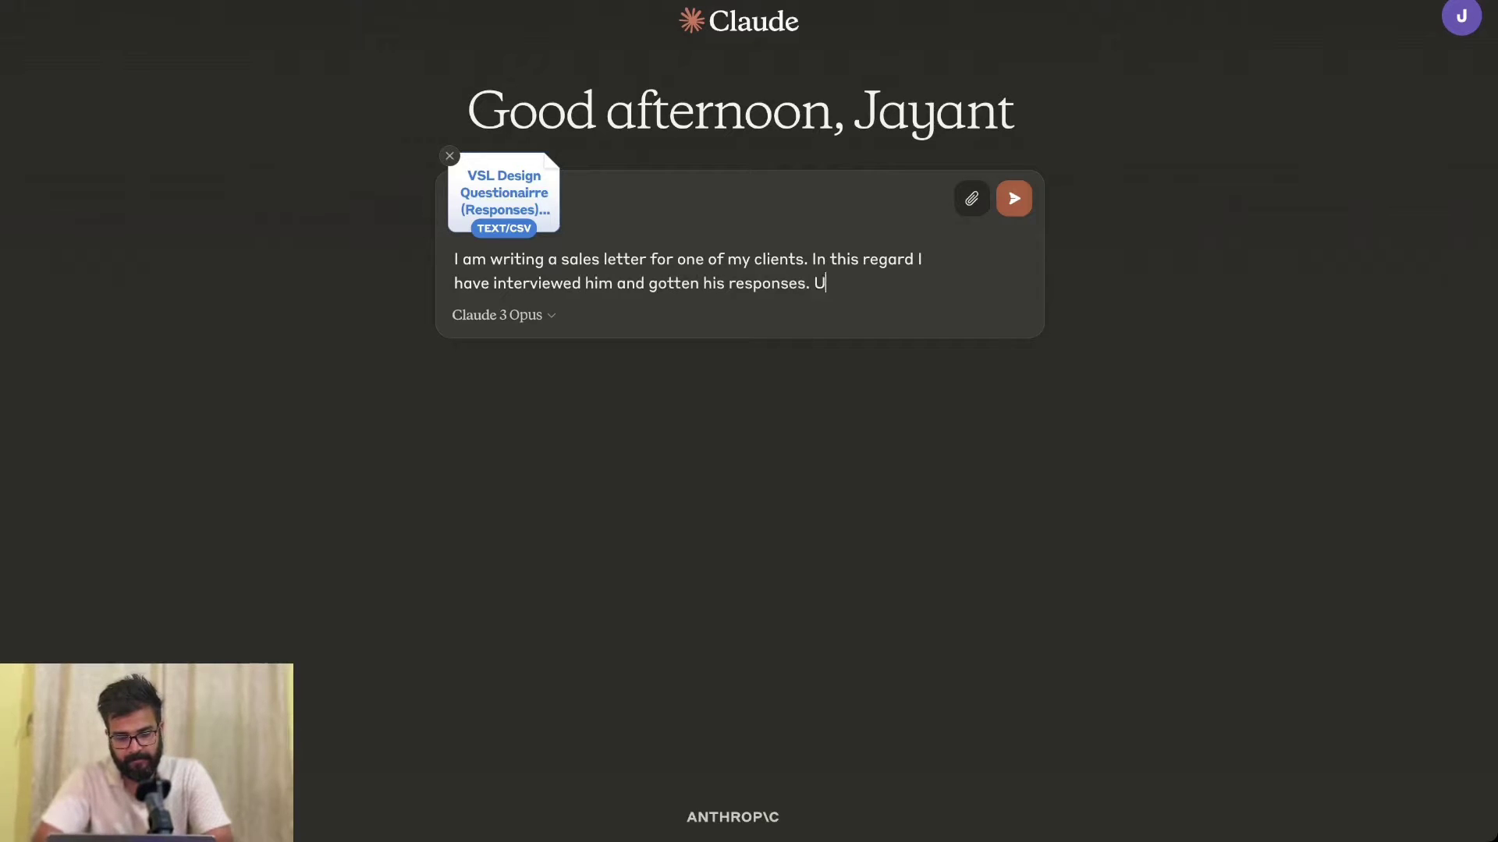
text(rstand the data)
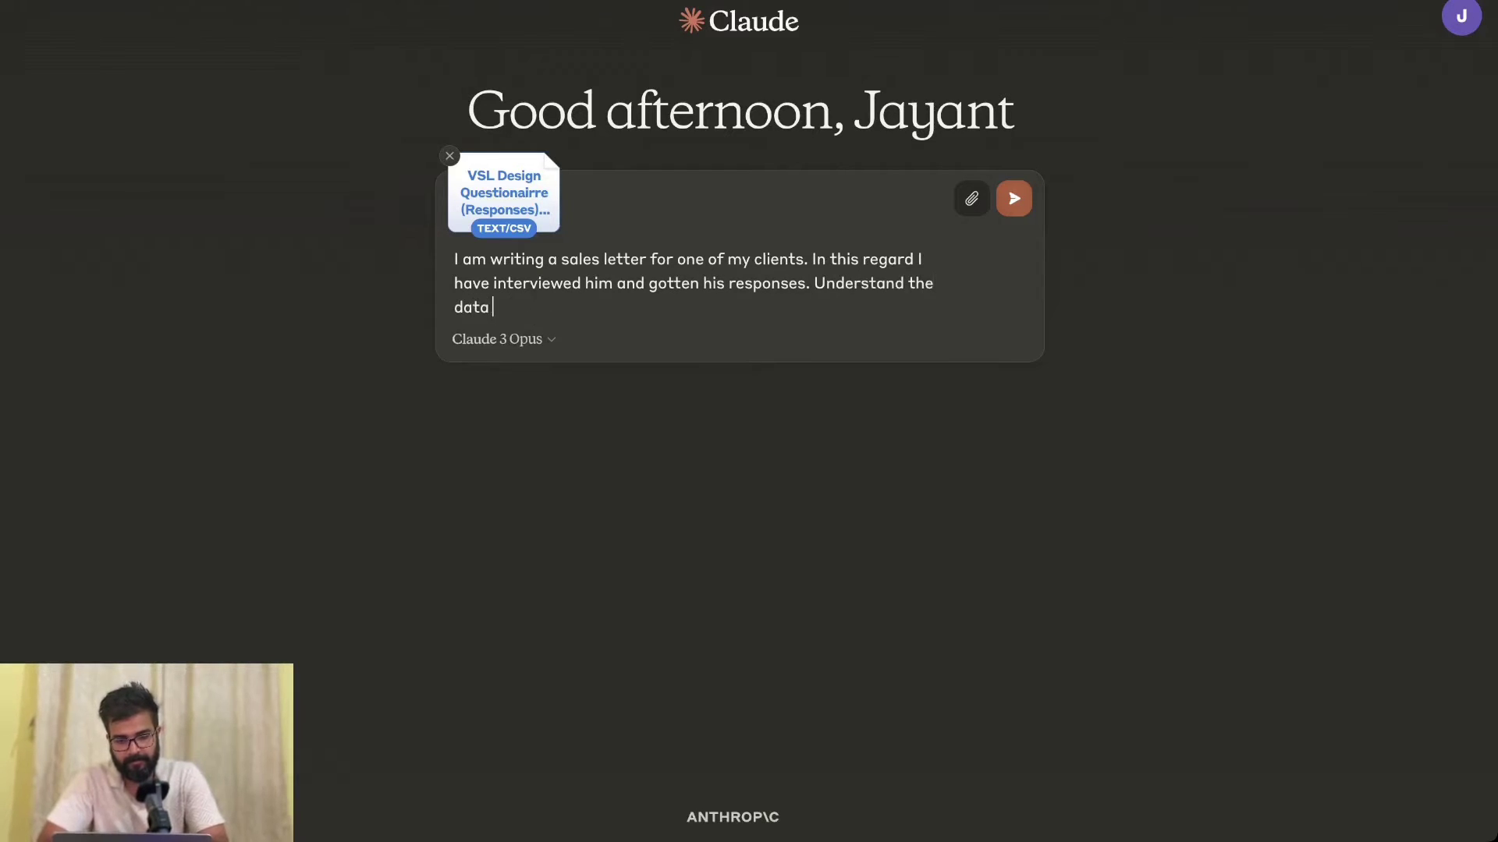
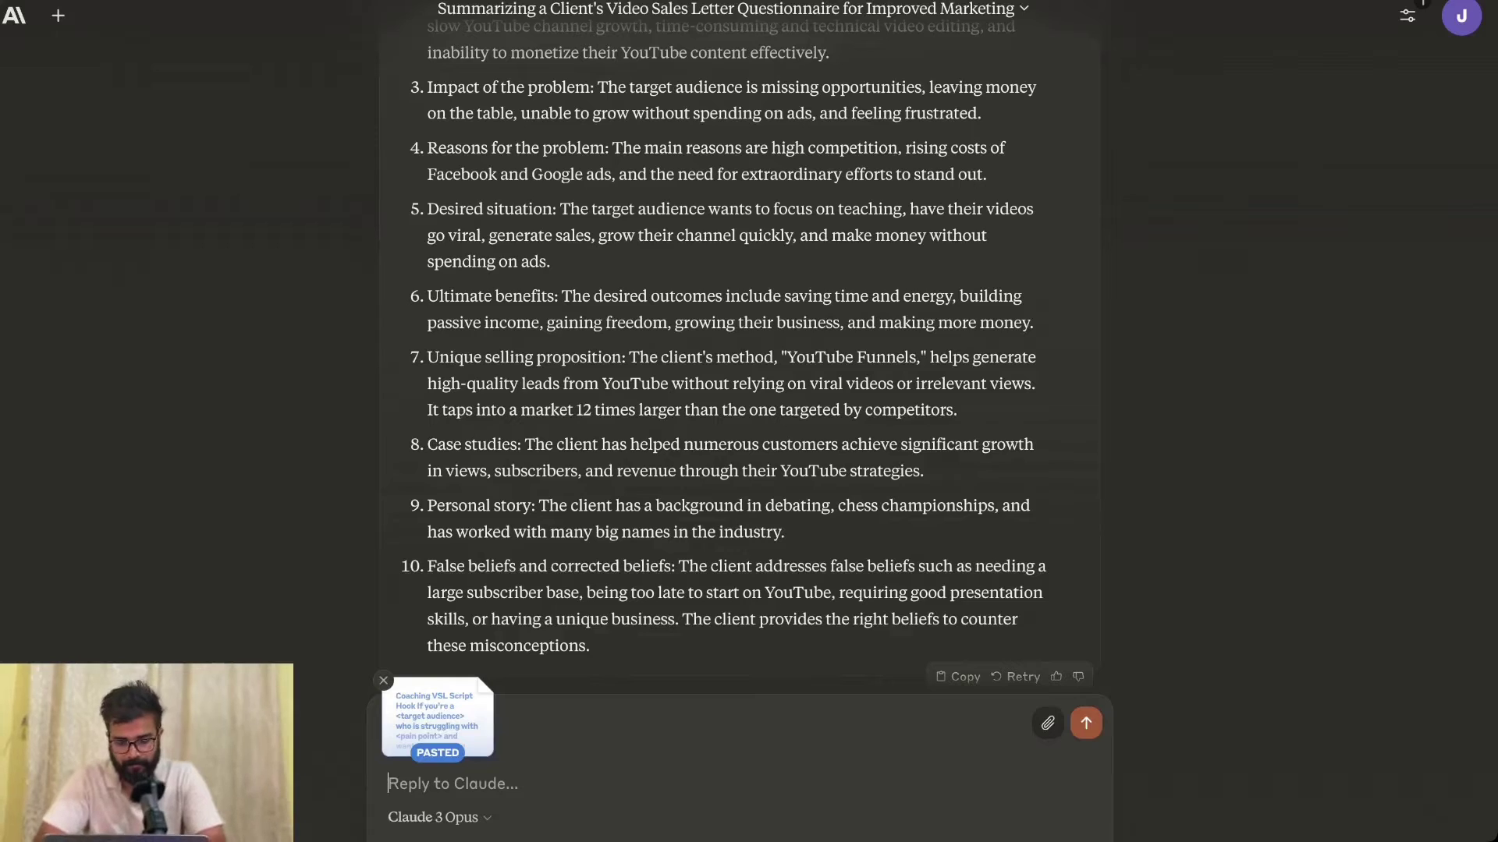
Begin a reply in Claude stating "What I pasted now is a template for creating" to explain the pasted VSL script.
text(as)
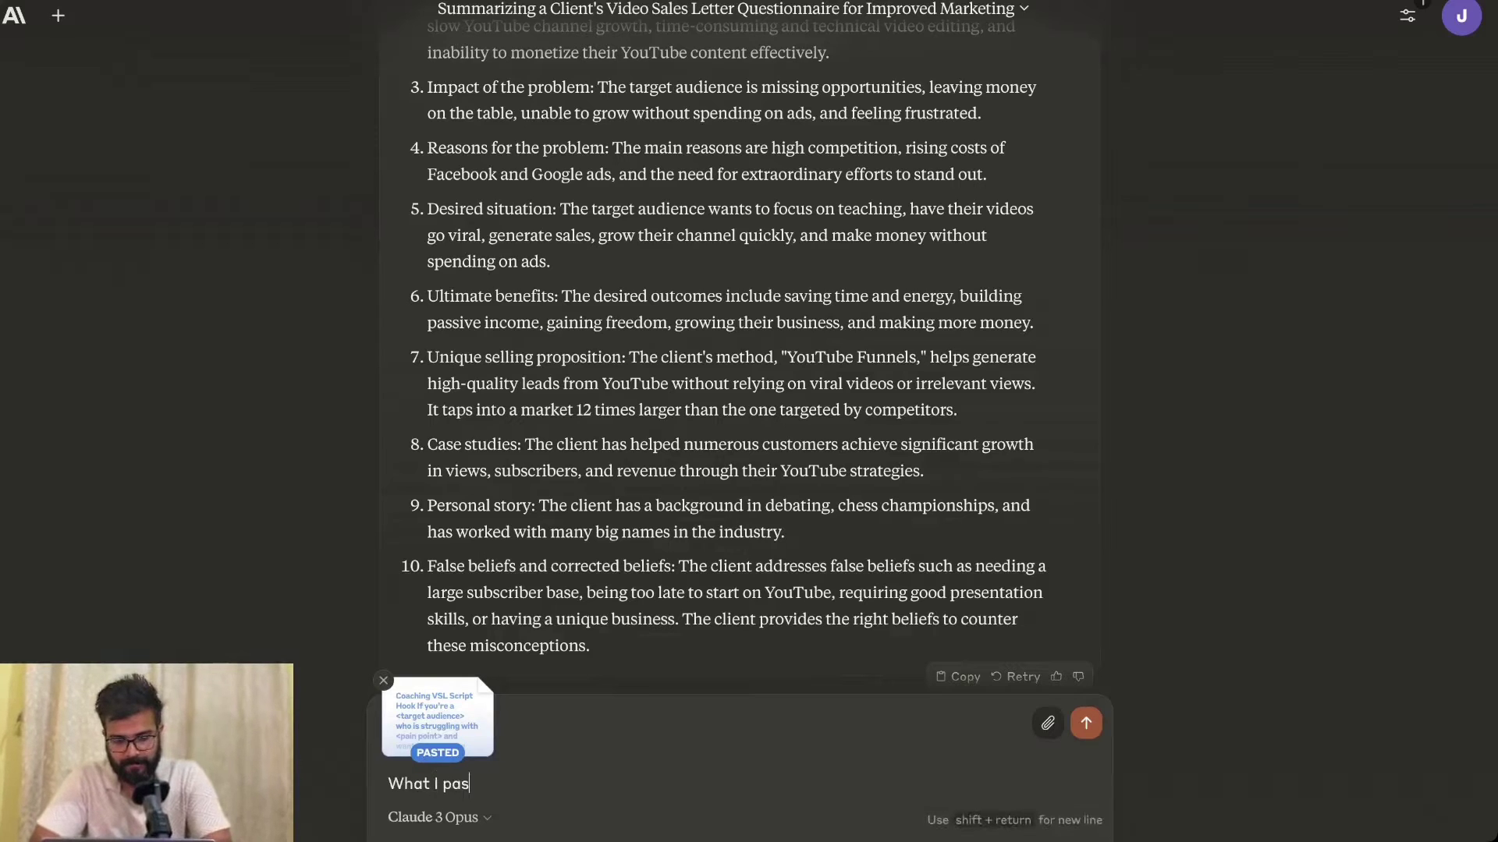
text(ted now is a template for )
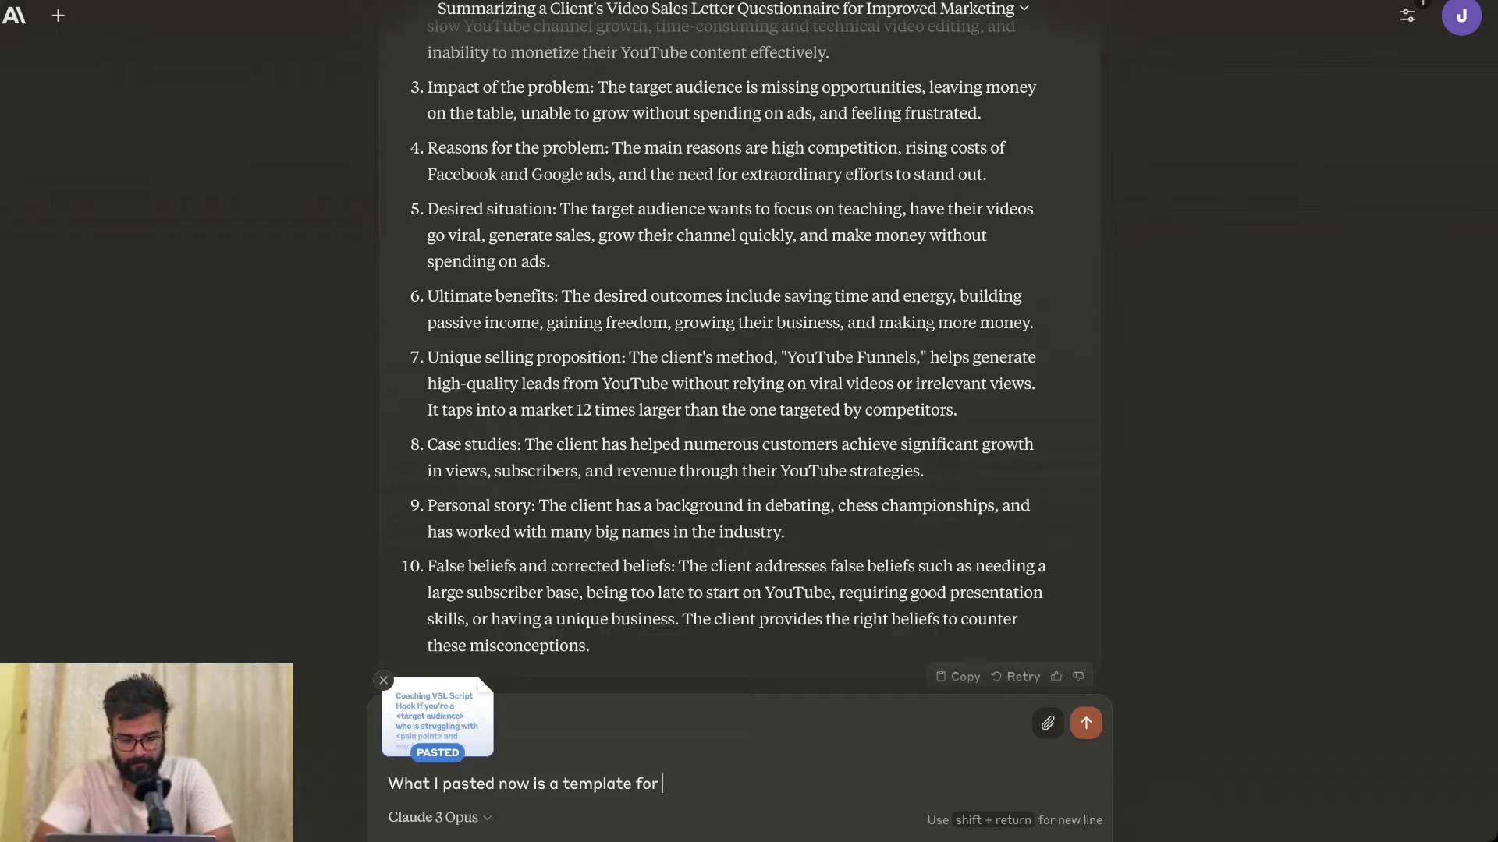
text(creating video s)
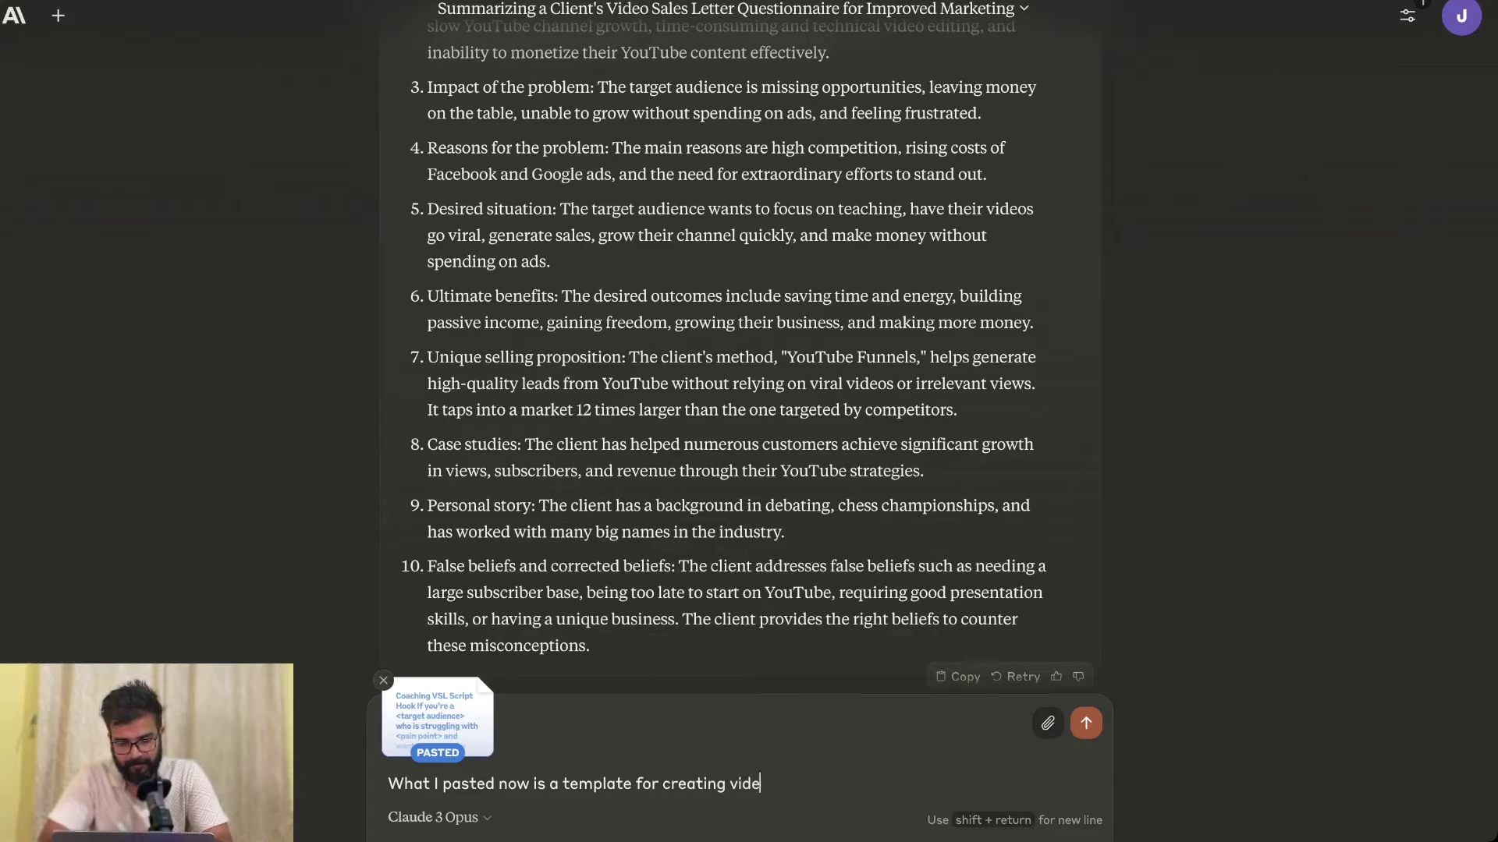
Copy the full Coaching VSL Script from Hook through Call to action in Google Docs and replace Claude's pasted attachment with it.
key(ctrl+Tab)
click(406, 186)
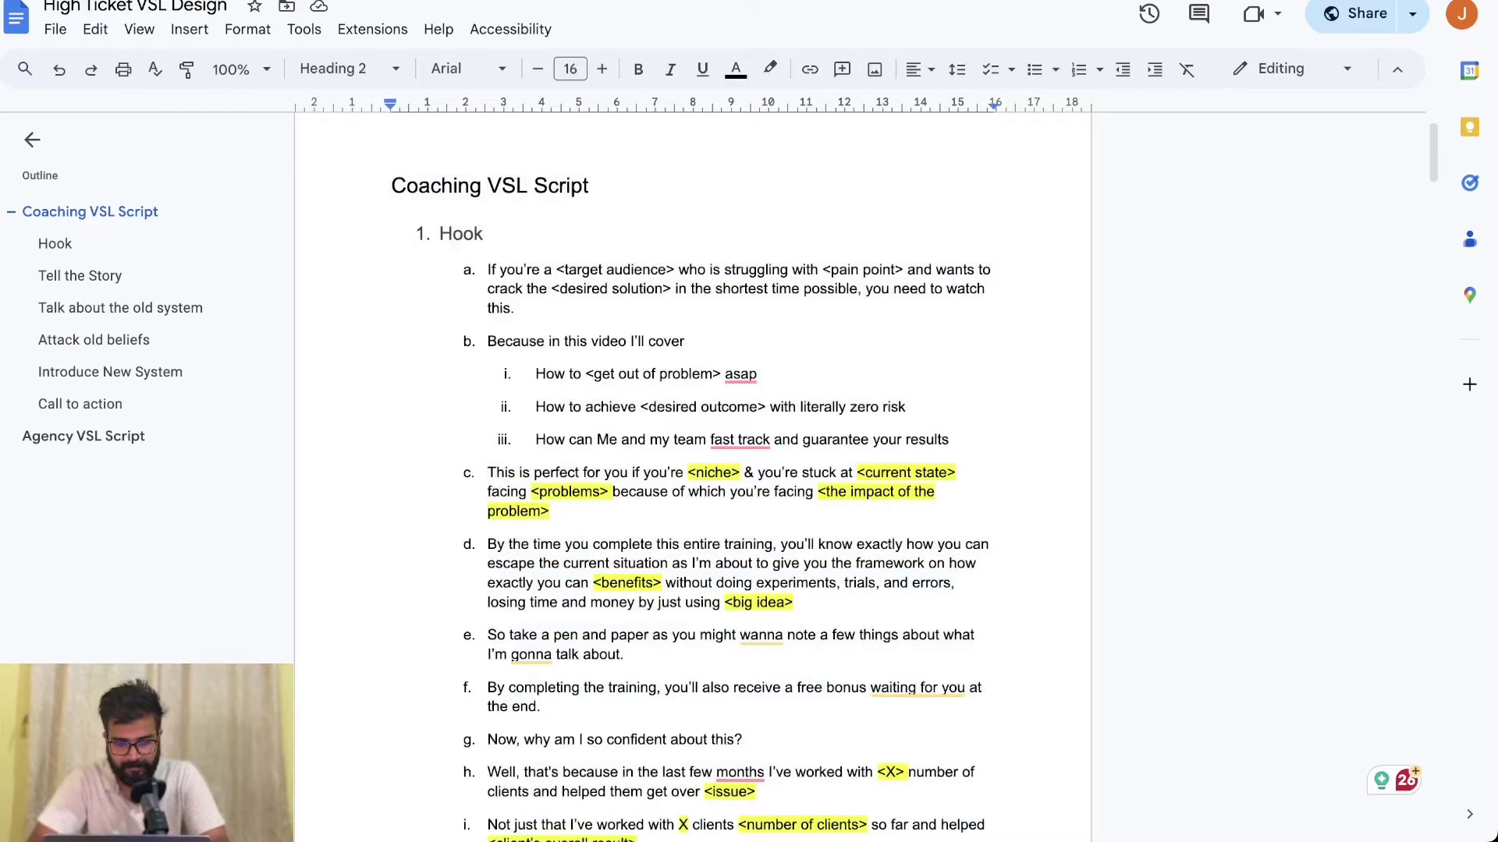
drag(439, 234, 488, 254)
drag(590, 186, 656, 839)
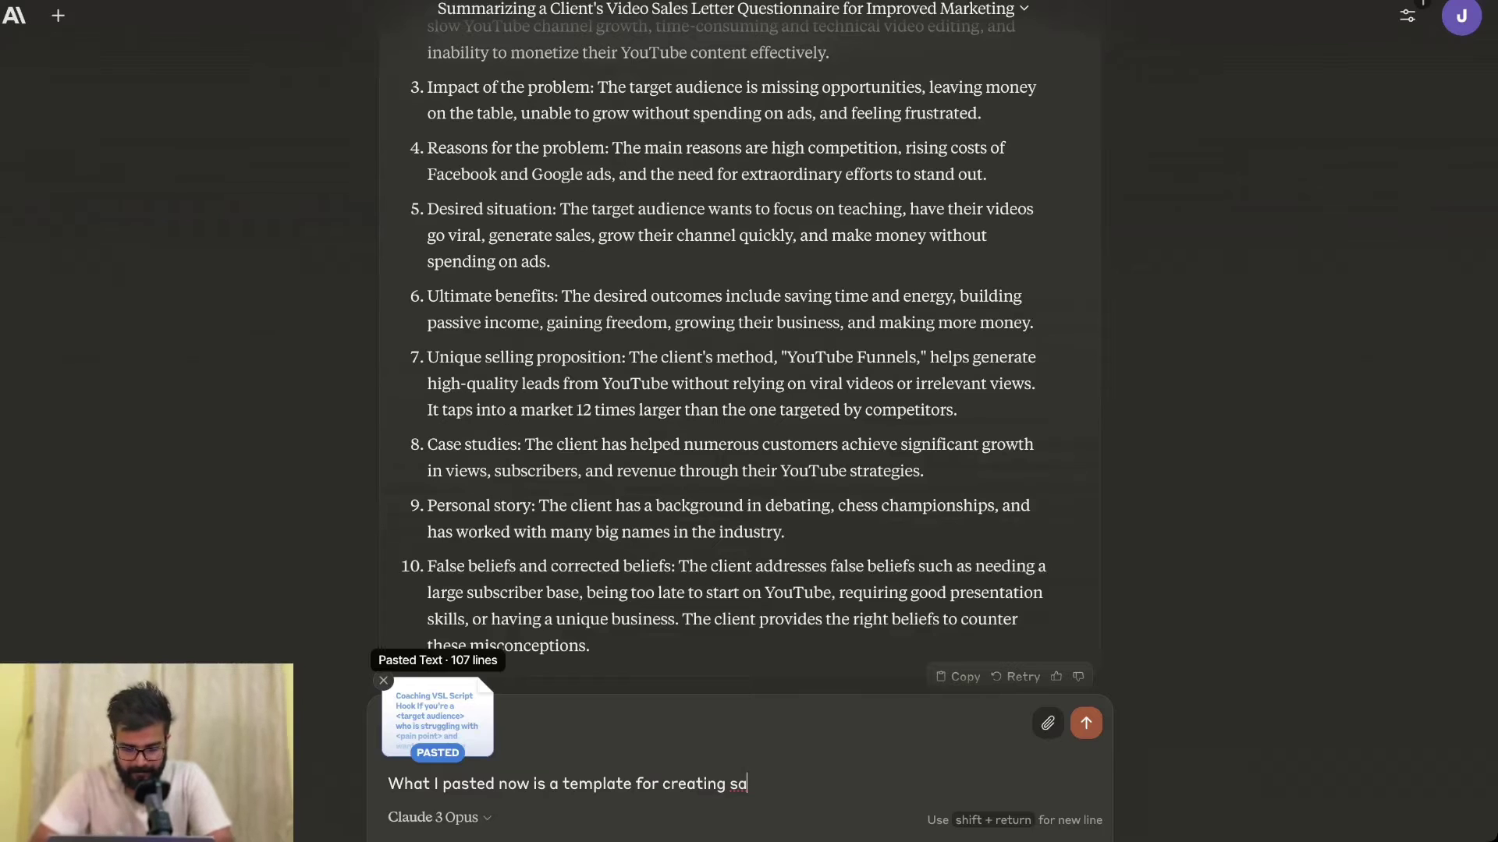
click(383, 680)
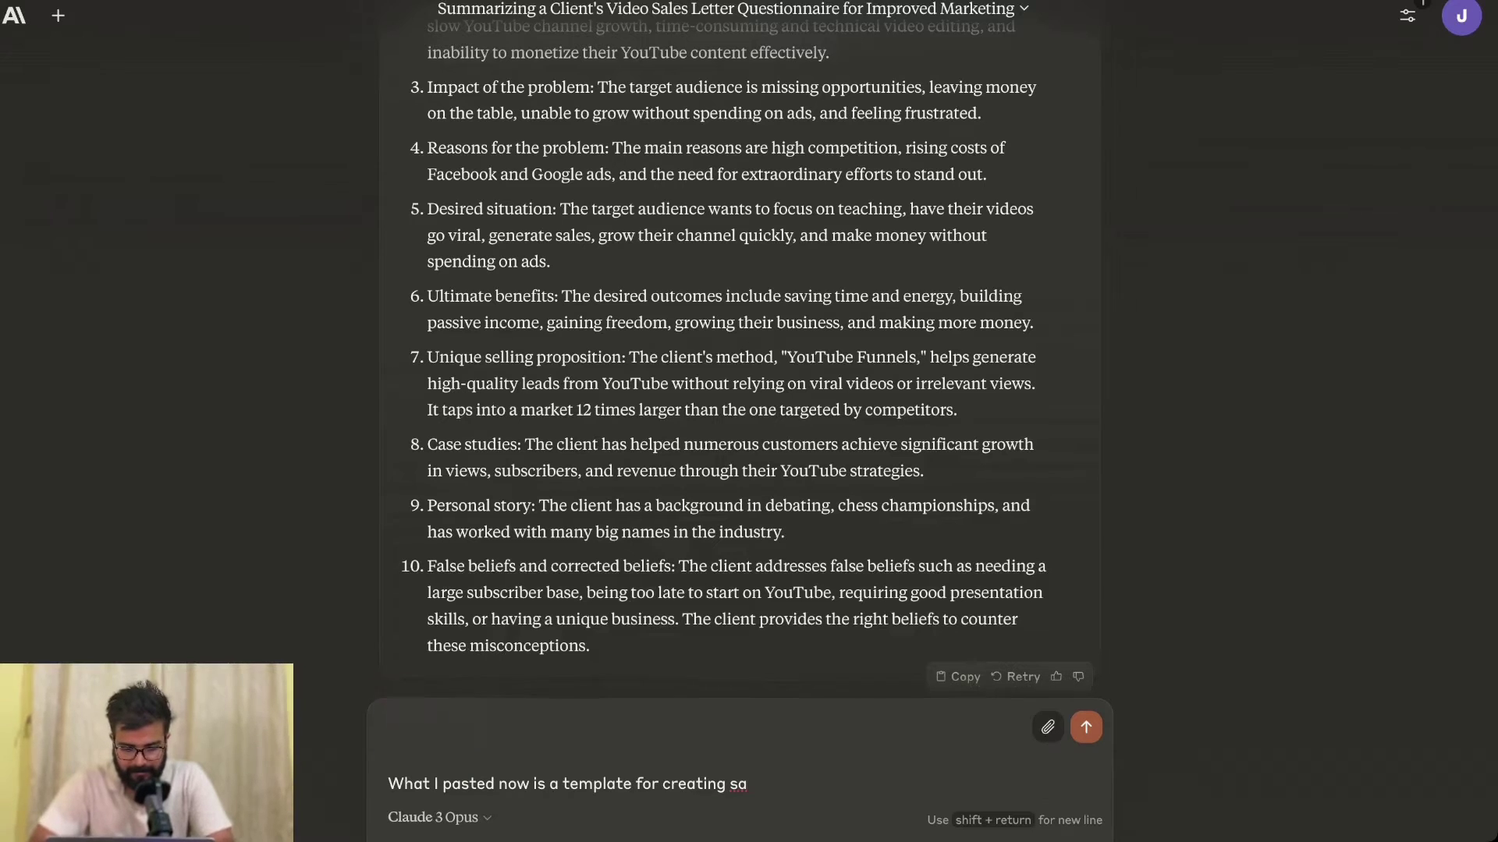
key(ctrl+v)
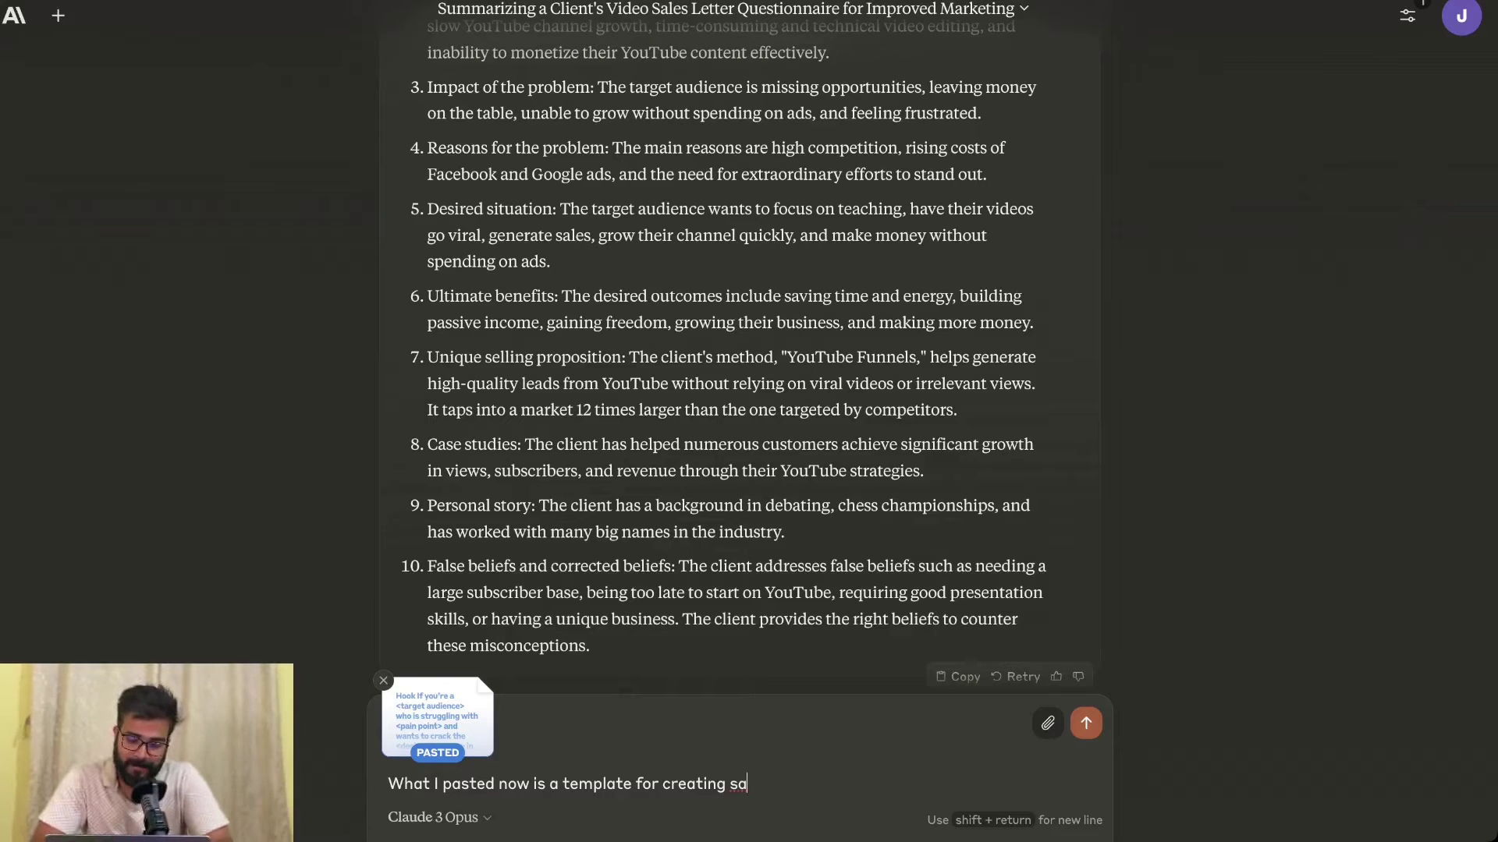
Complete and send the prompt asking to use the interview data and the sales letter template to create a high converting sales letter.
text(letter. Use the dat)
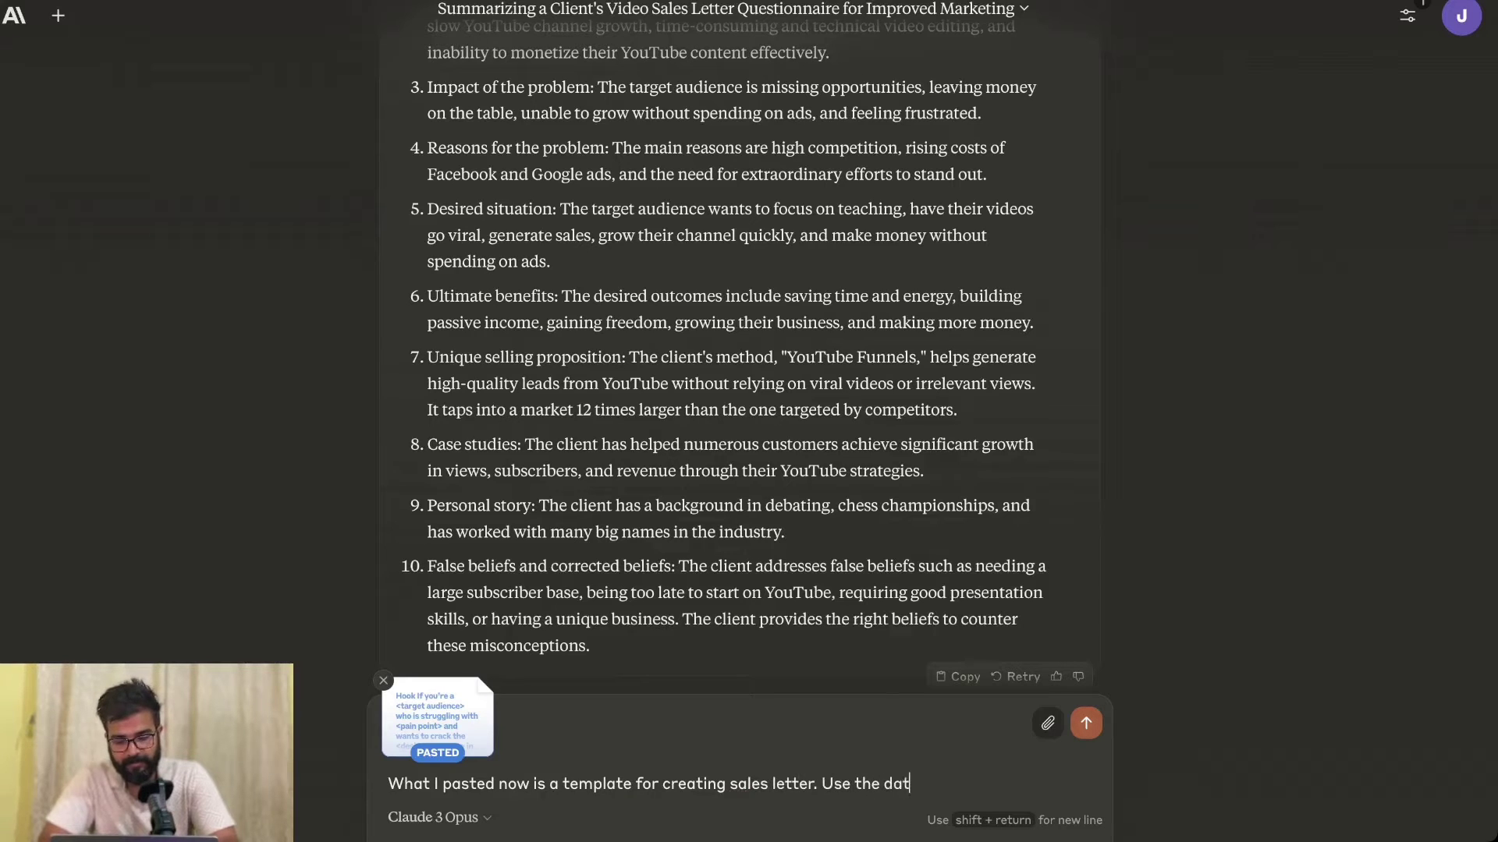
text(a from the interview and hte)
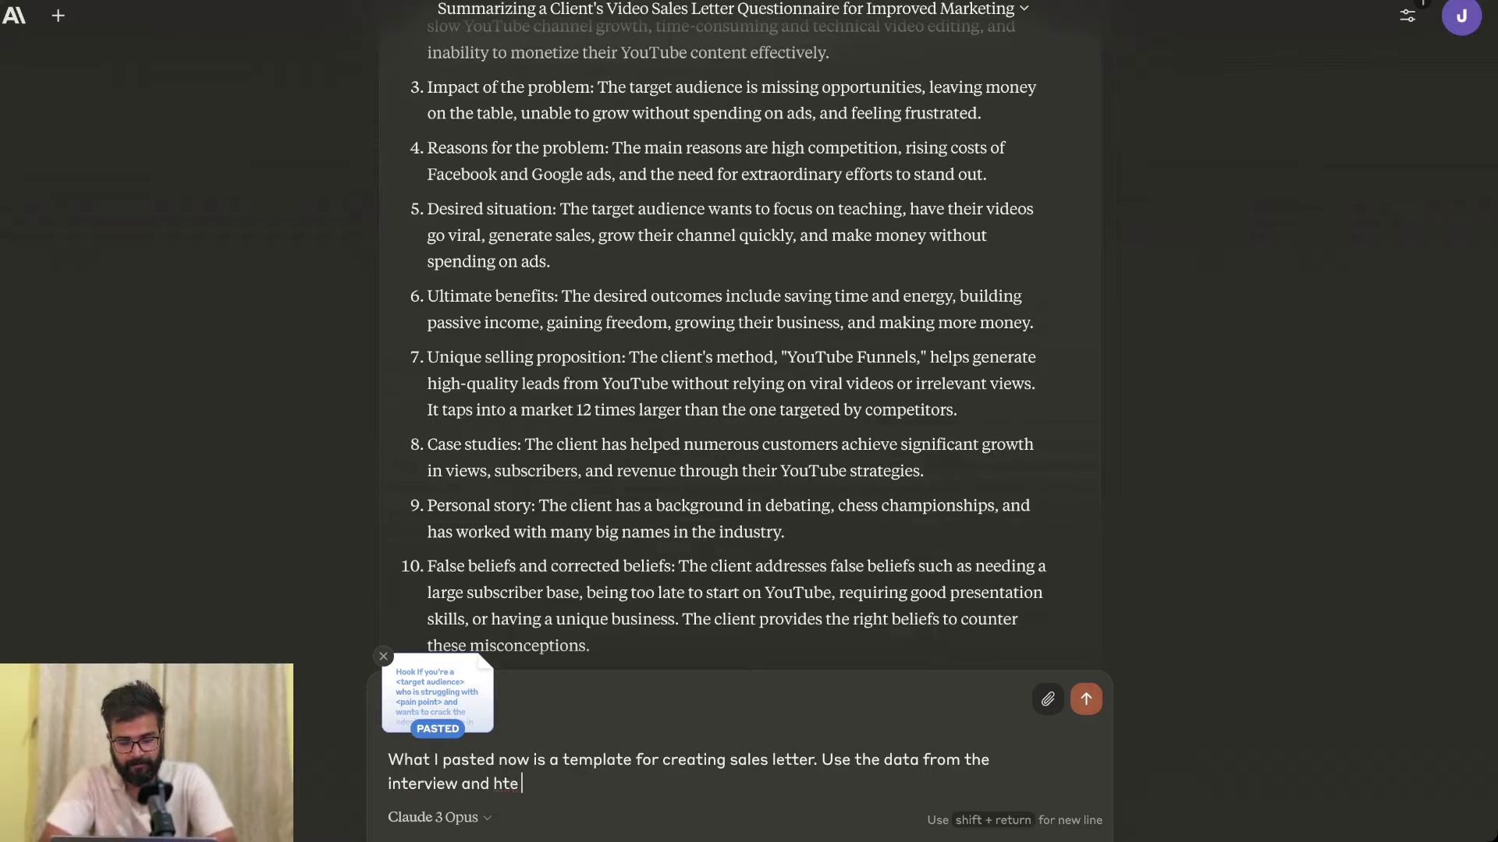
key(BackSpace)
text(the template here to create a high converting sales letter)
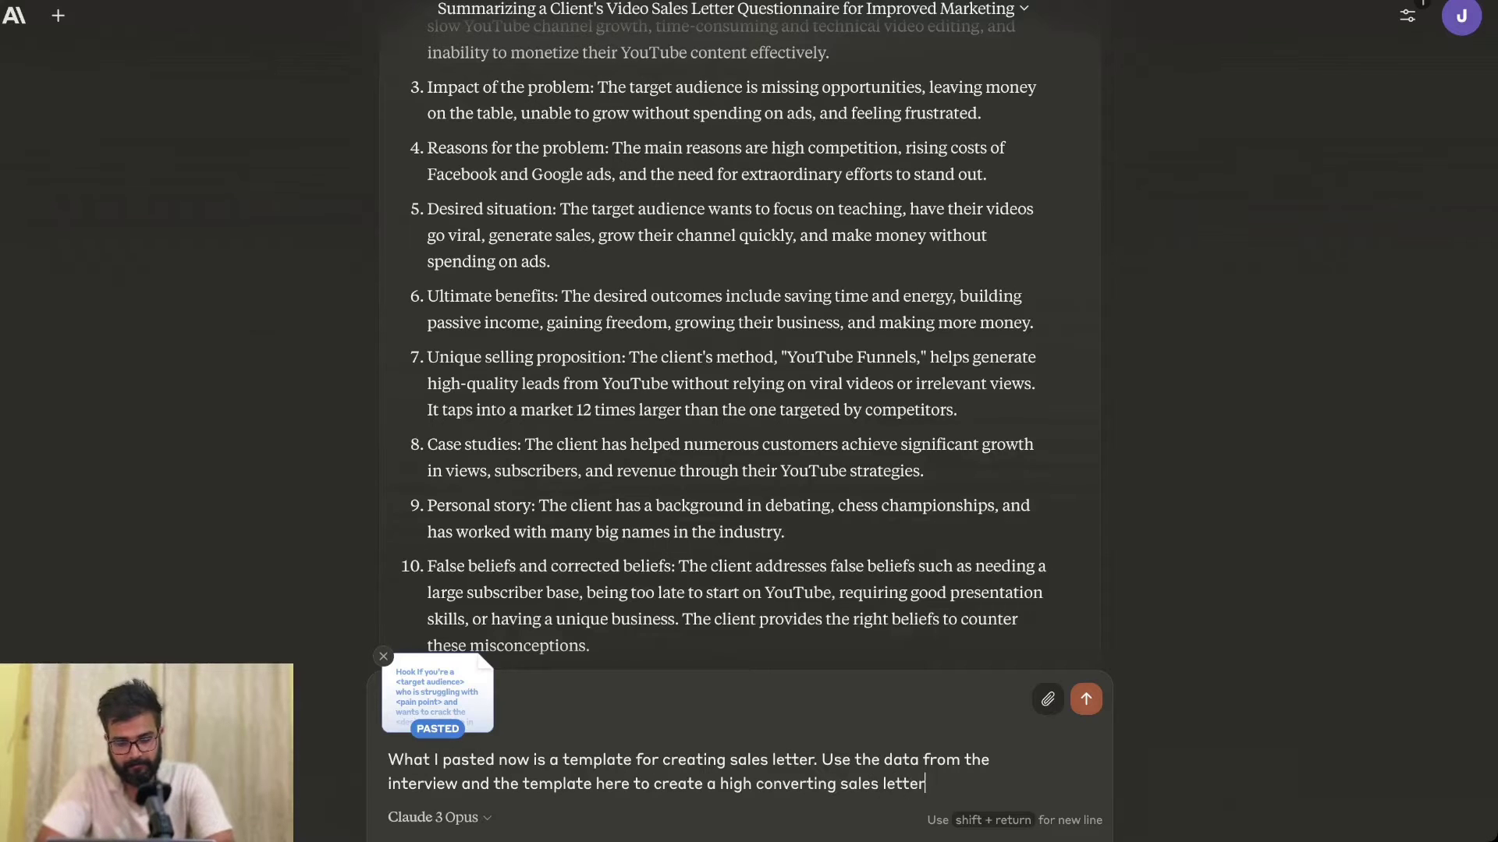
key(Return)
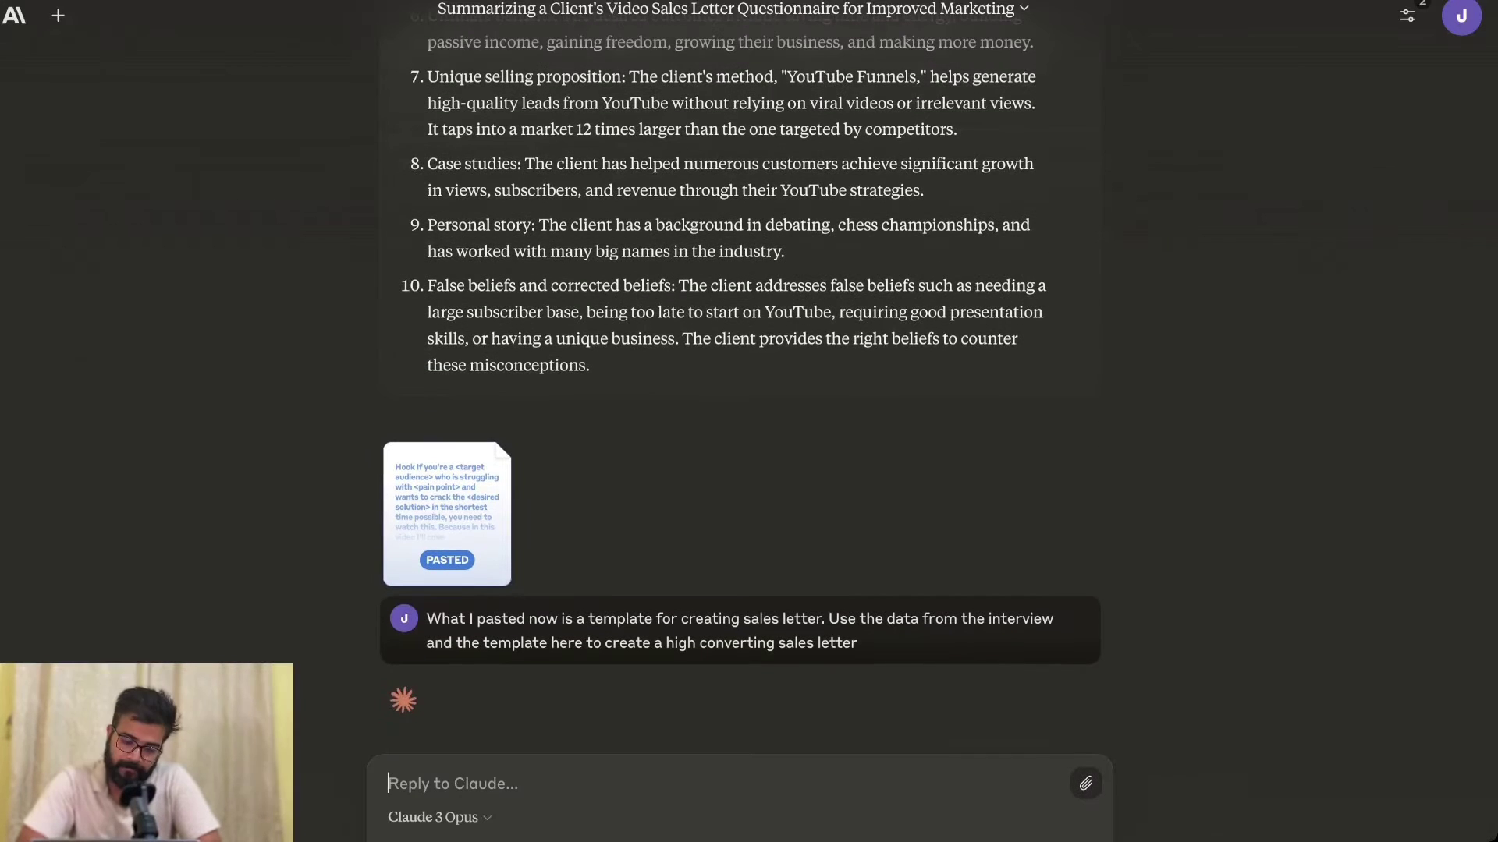
Review the generated sales letter down to its Call to action, highlighting "views on your videos" in the Hook.
scroll(740, 390, up, 10)
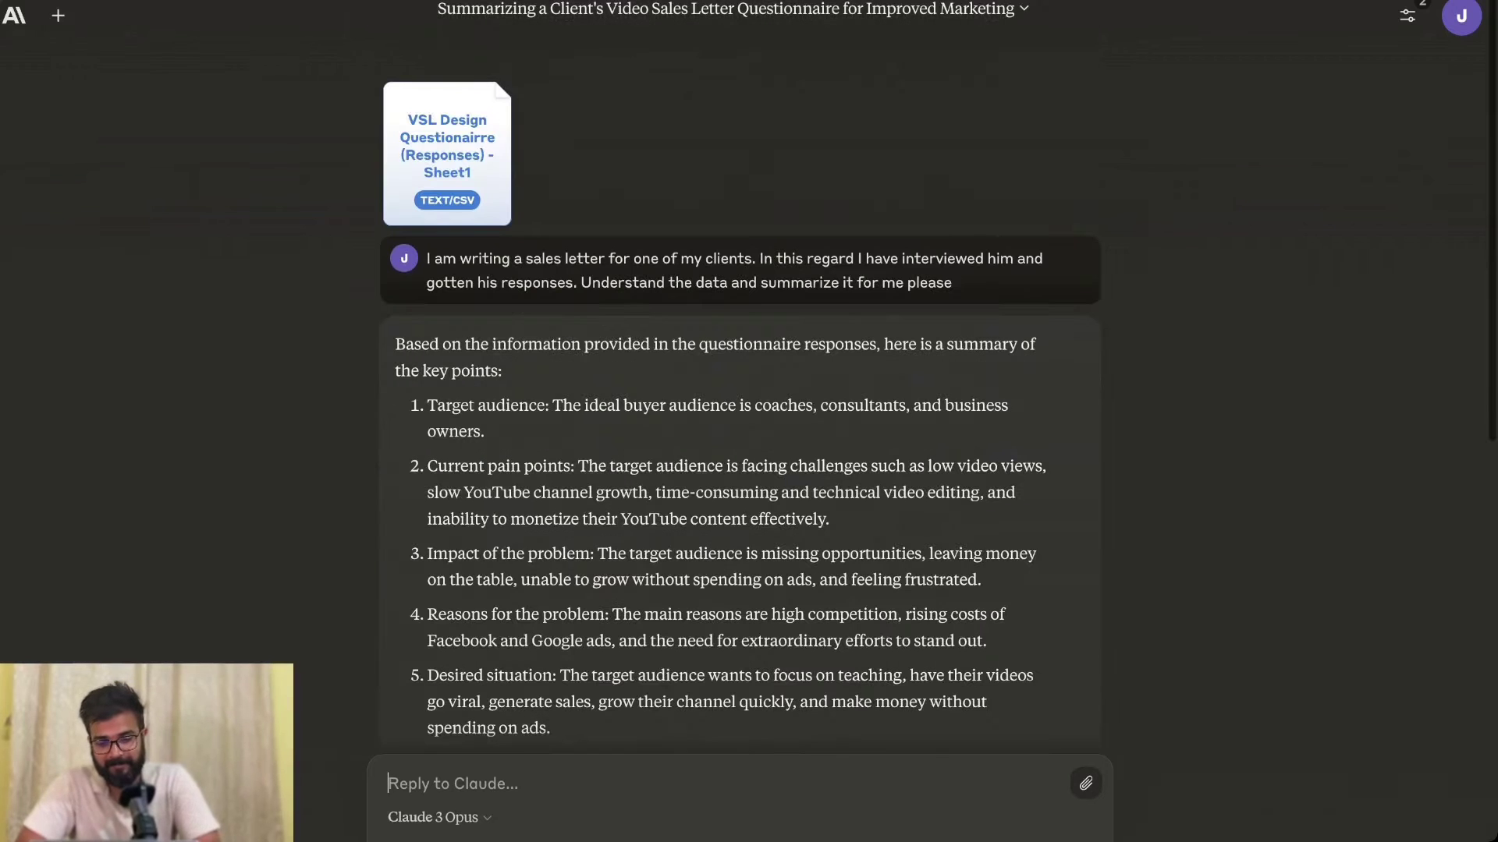
scroll(739, 390, down, 10)
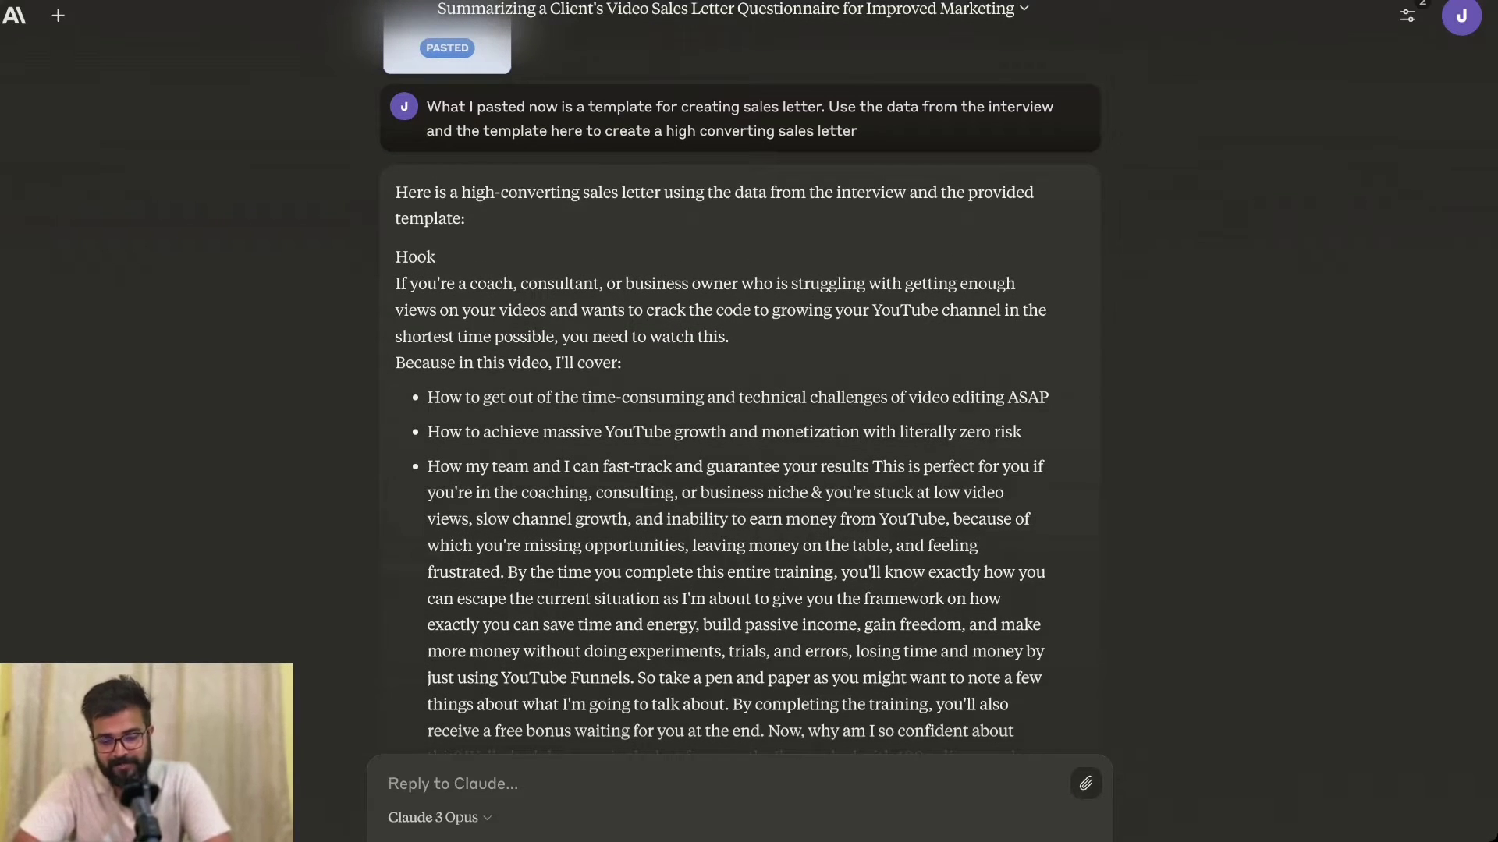
drag(396, 309, 546, 309)
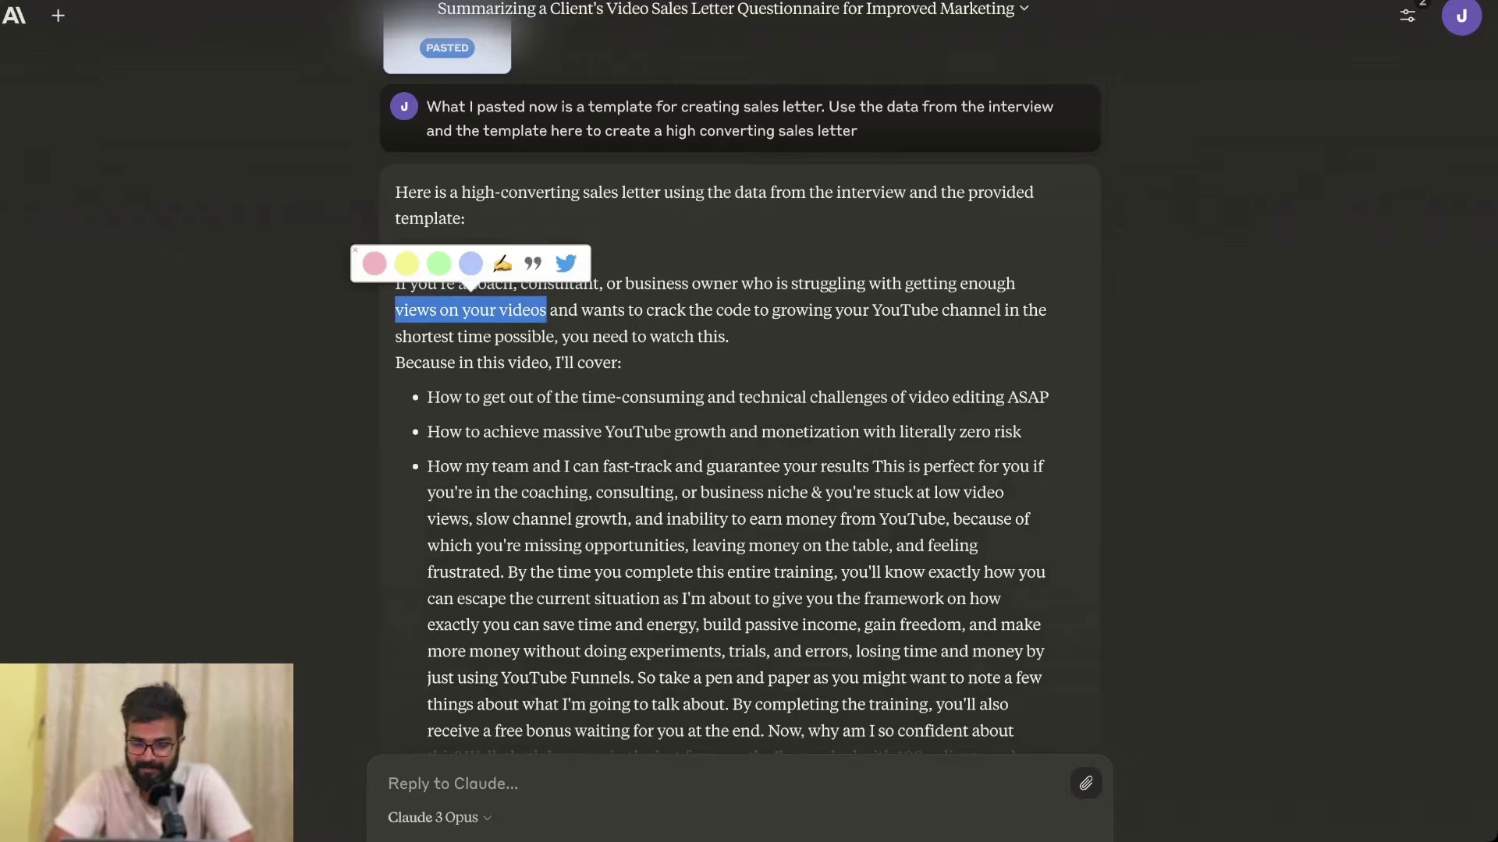
scroll(739, 421, down, 20)
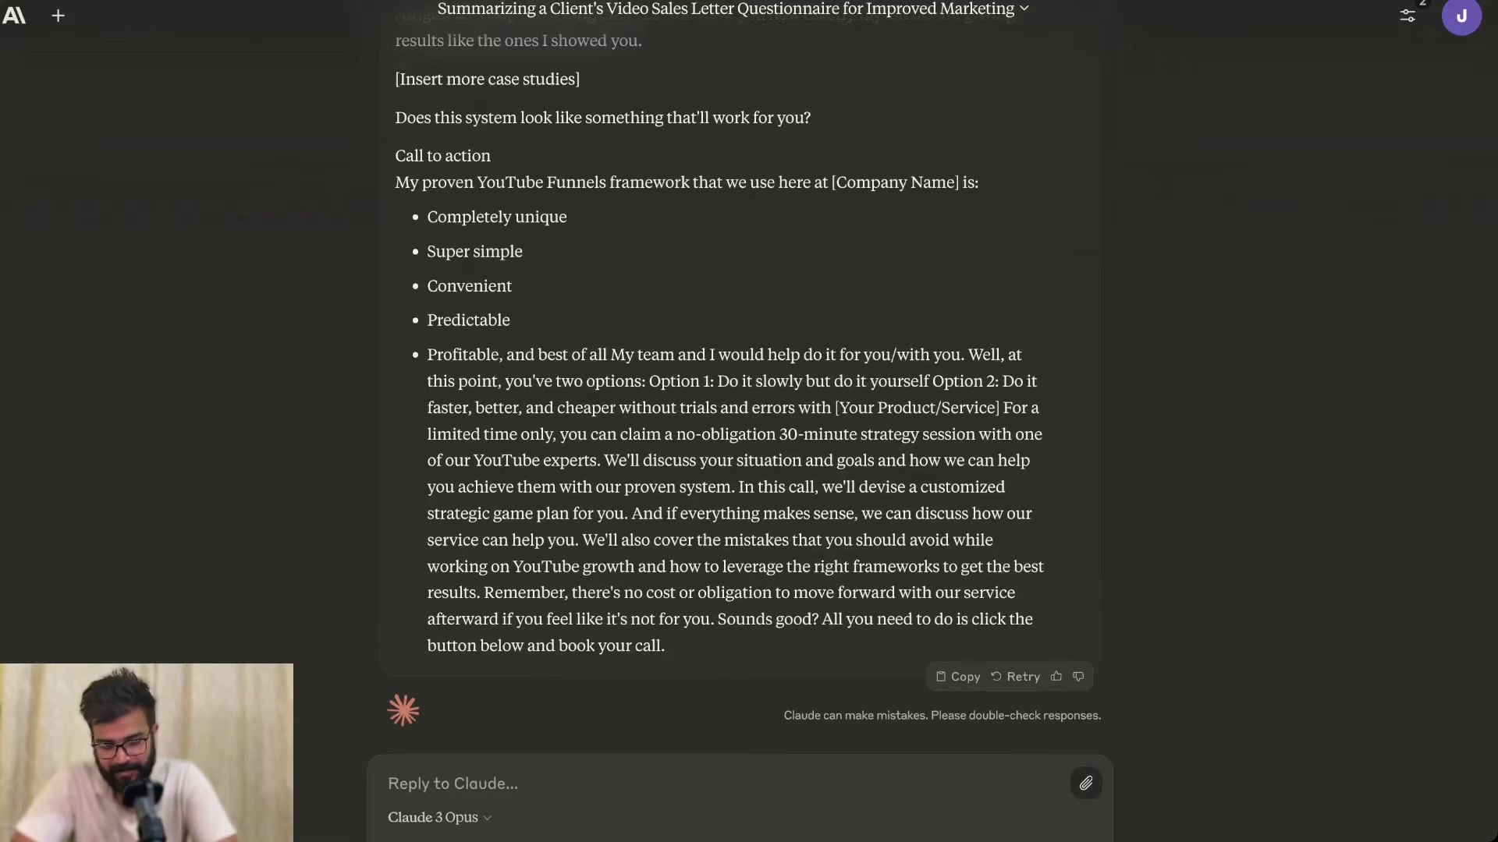
Draft a reply saying the client primarily helps his target audience generate leads and sales for their business from youtube as compared to expensive paid ads.
text(Hey I primari)
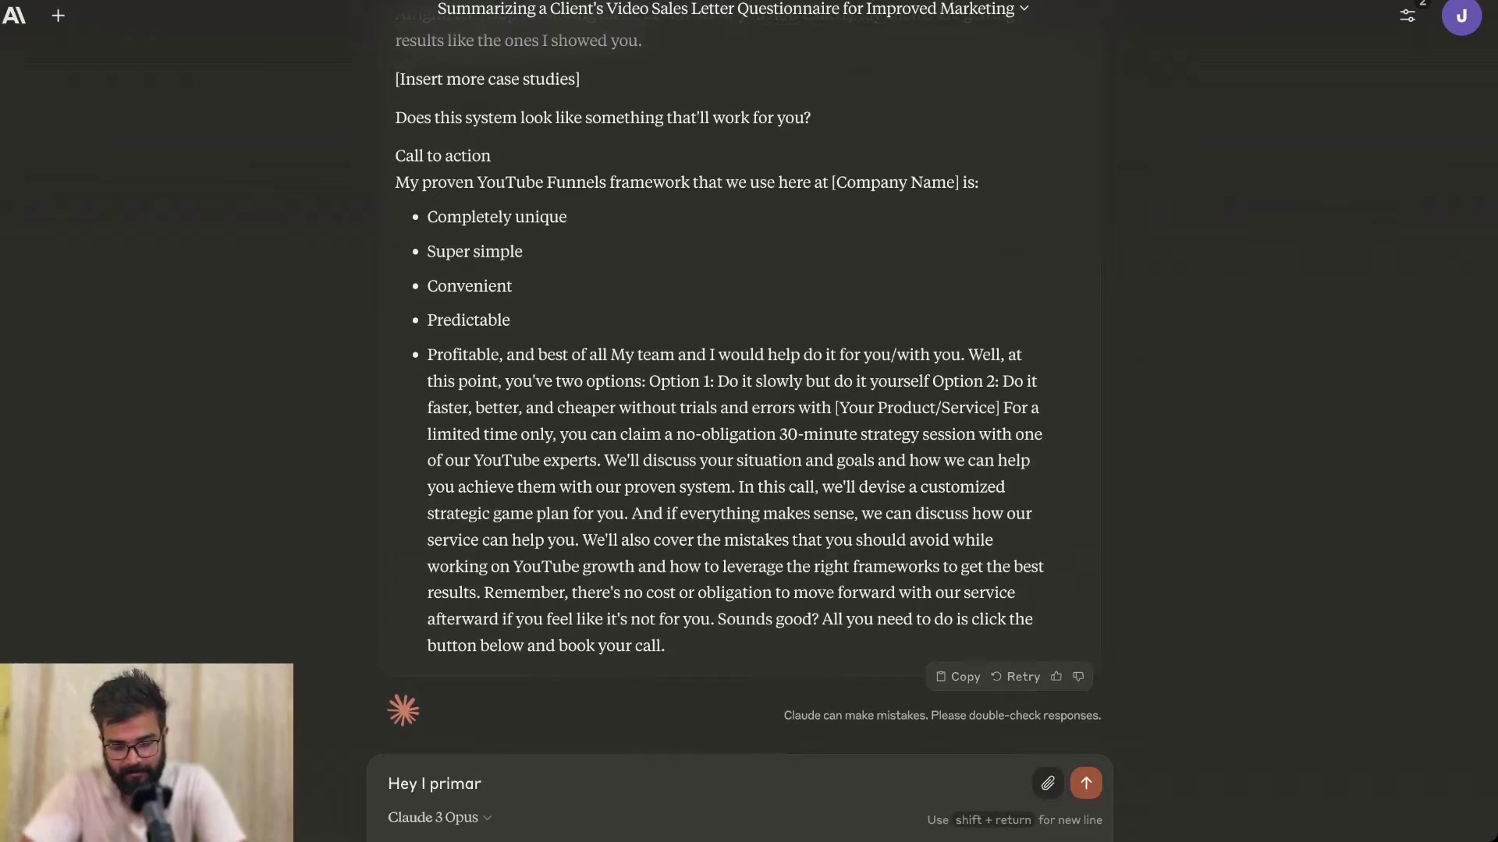
key(BackSpace)
key(BackSpace)
key(BackSpace)
key(BackSpace)
text(my client primarily helps his)
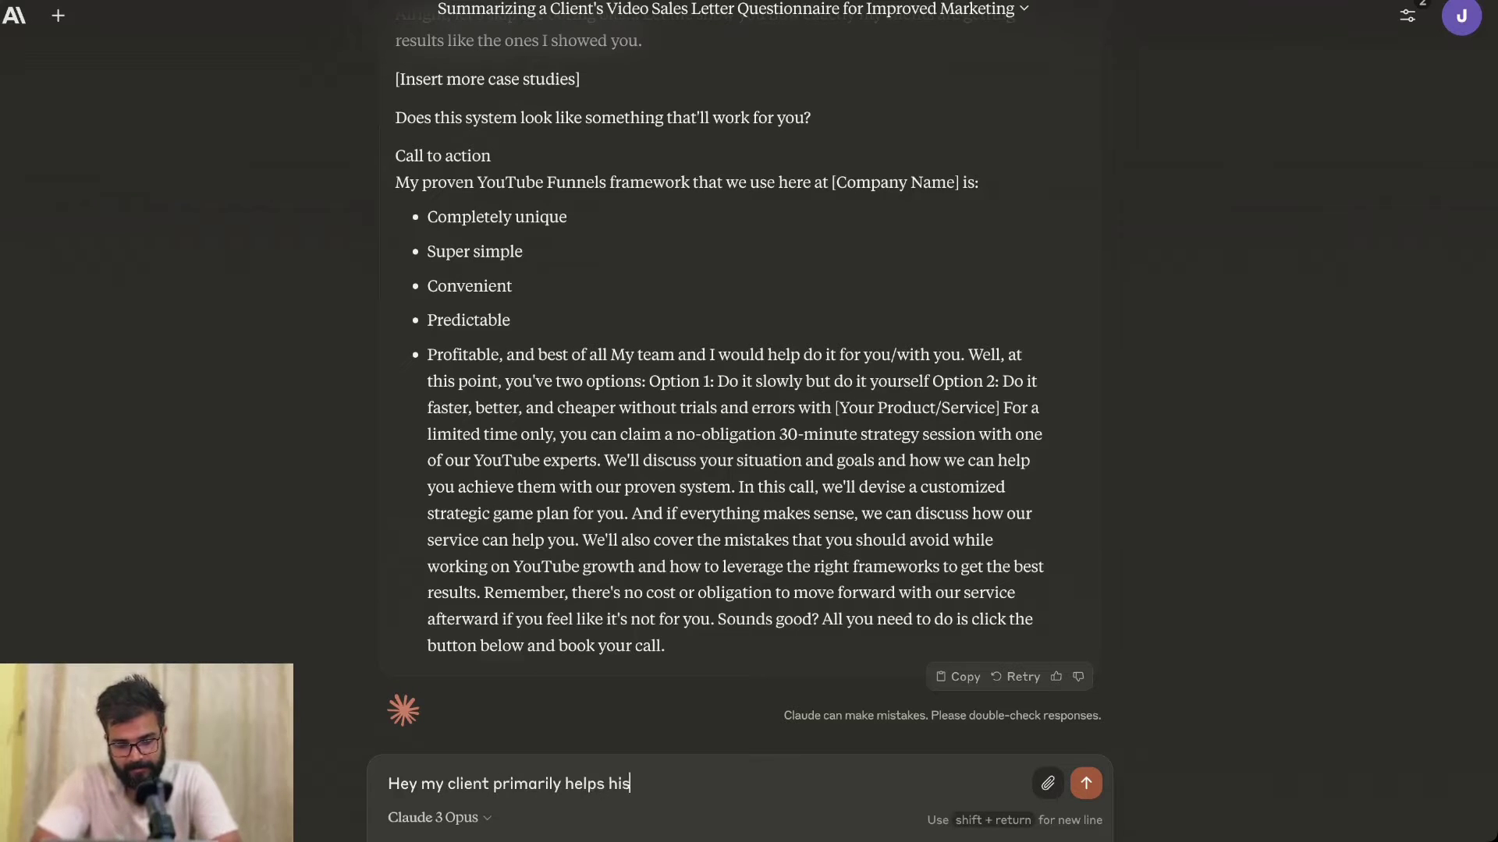
text( target audience to generate leads and sales for their )
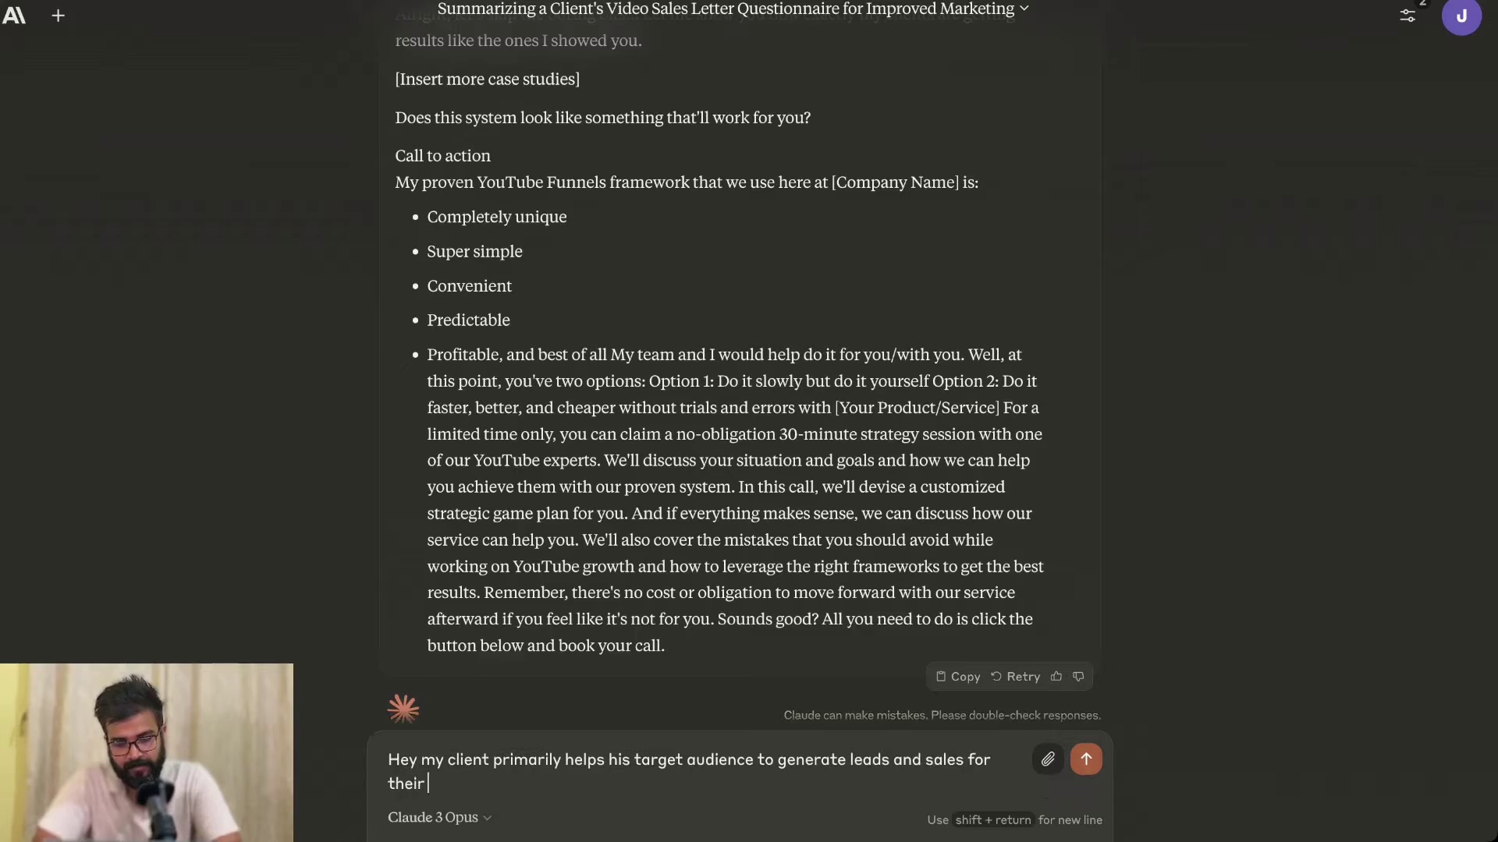
text(bsibusiness from youtube as compared)
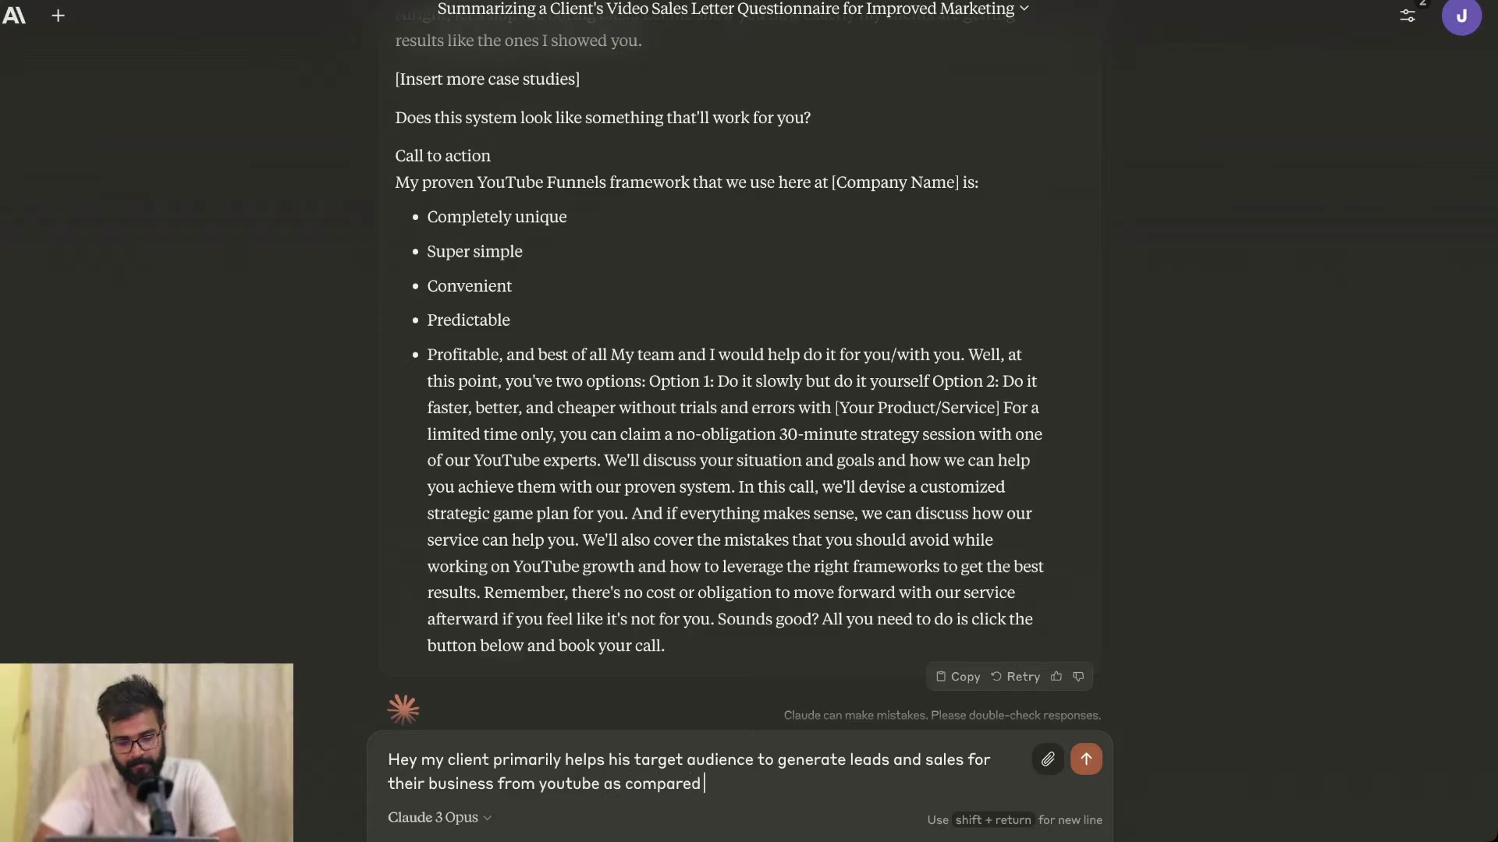
text( to expensive pai)
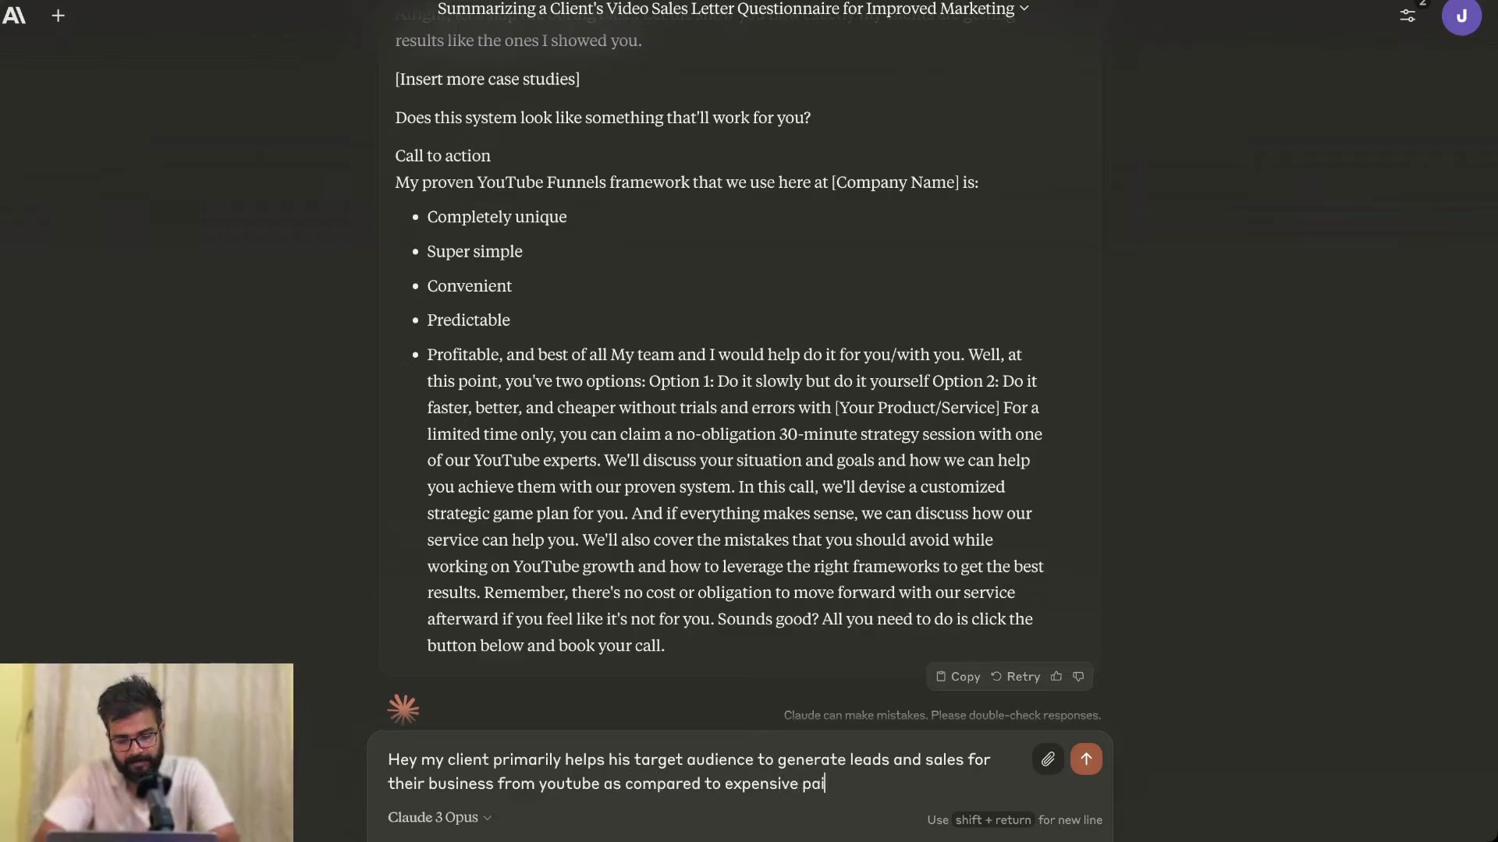
text(d ads.)
Add a separate paragraph asking to talk in those angles and not mention ad revenues or passive income, and send the message.
key(shift+Return)
key(shift+Return)
text(Talk in those angles and don't nention)
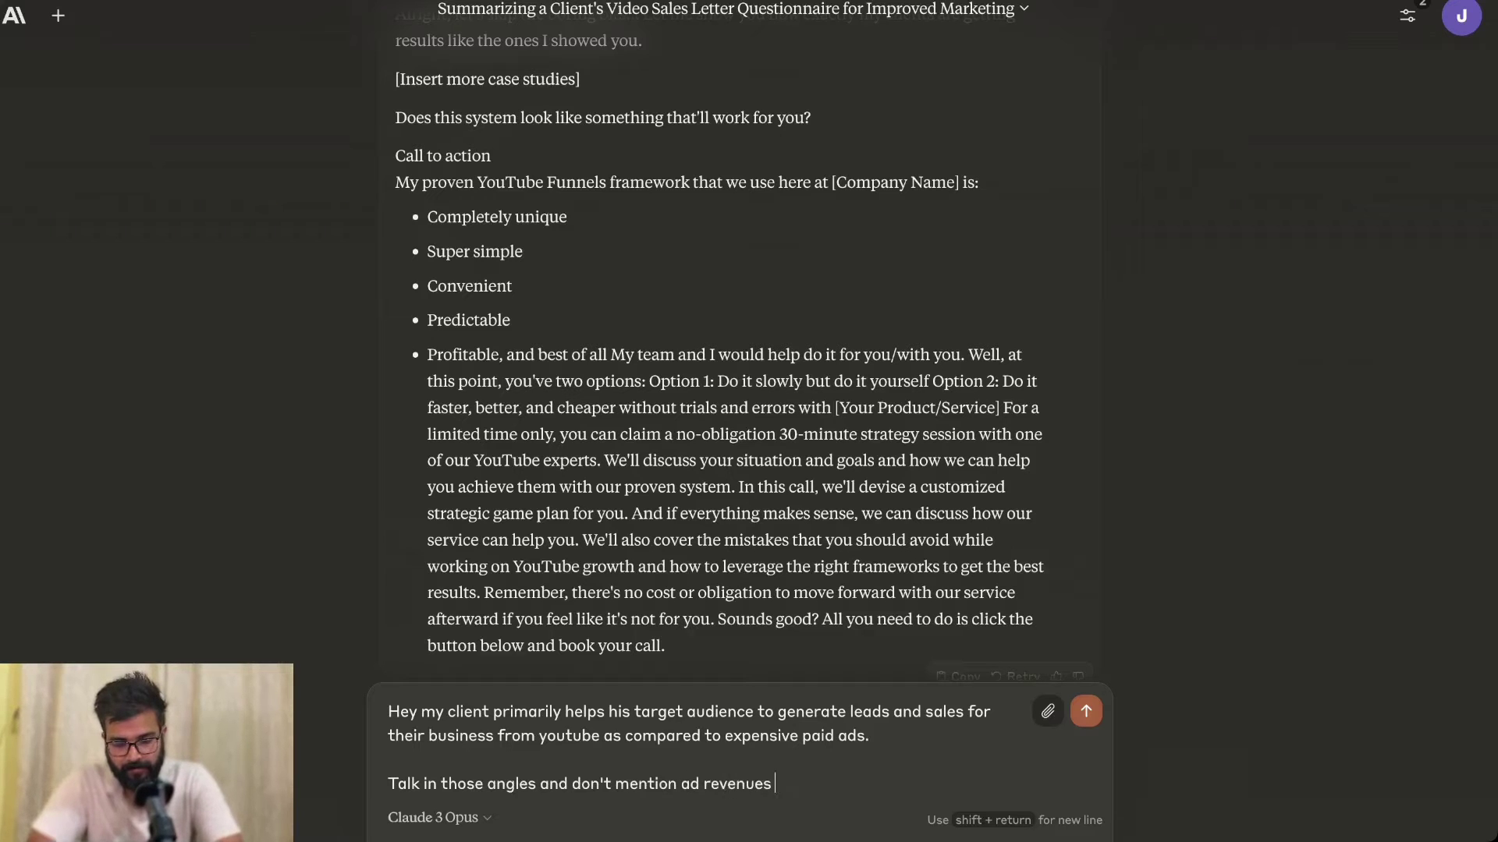
text( ad revenues or passive inv)
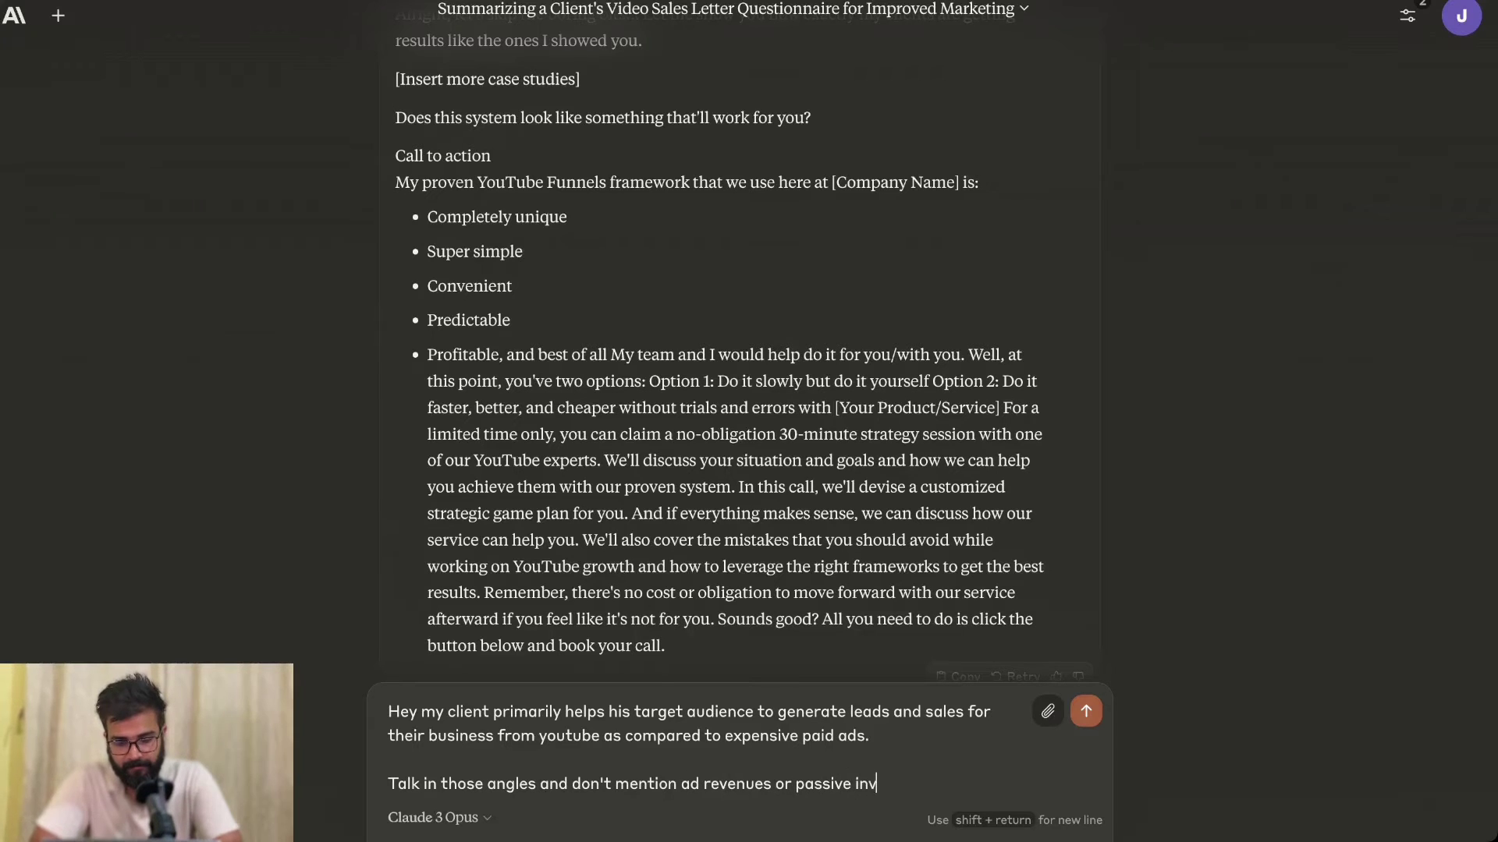
key(BackSpace)
text(come.)
key(Return)
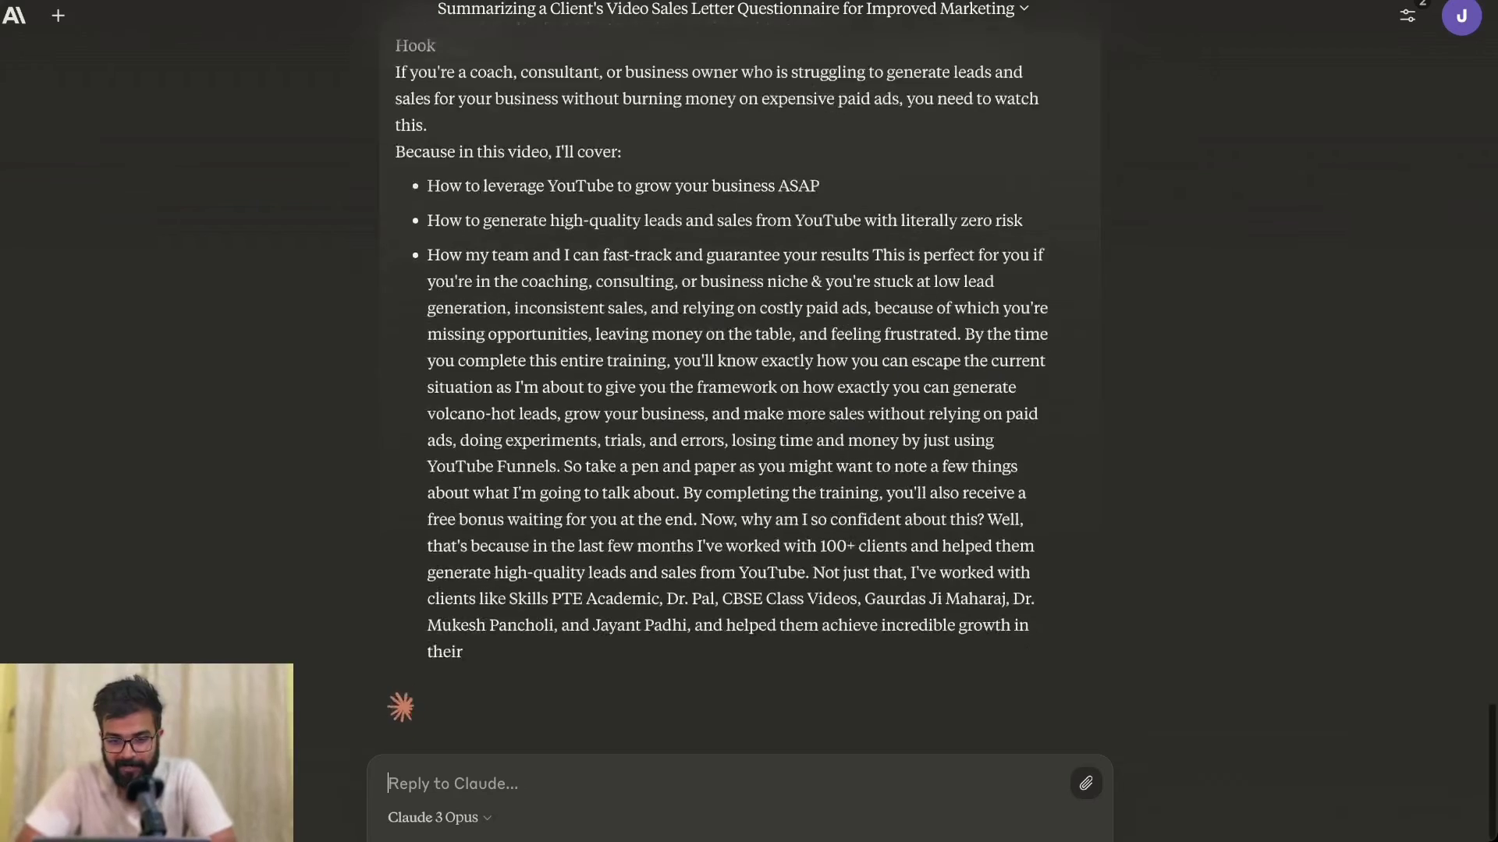
Examine the opening of the revised letter's Hook, covering its promise bullets and the "This is perfect for you if" passage.
scroll(740, 390, up, 2)
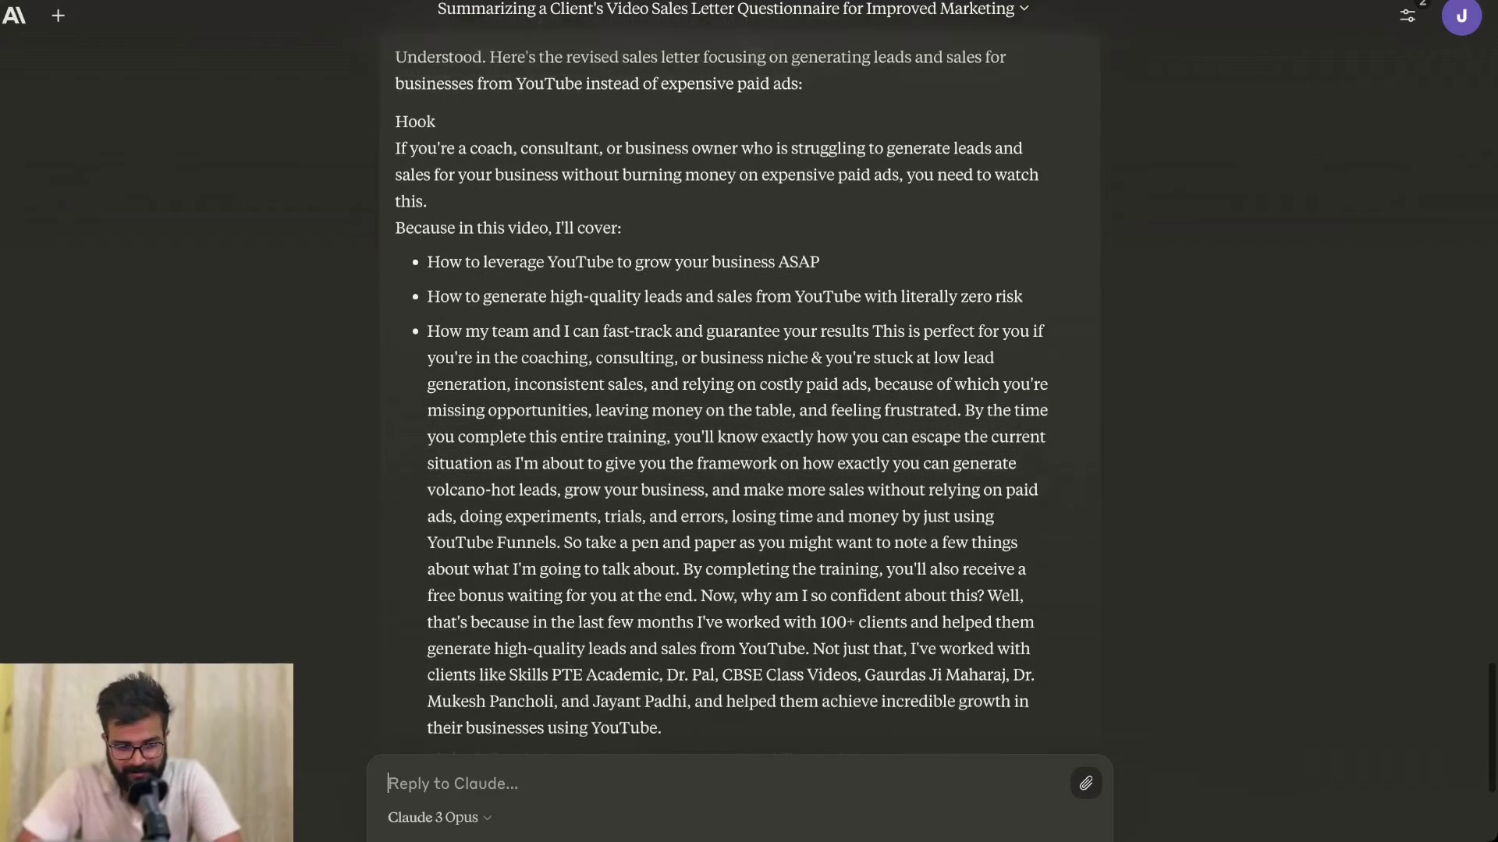
drag(428, 249, 819, 248)
drag(427, 282, 1022, 283)
drag(901, 283, 901, 312)
click(902, 312)
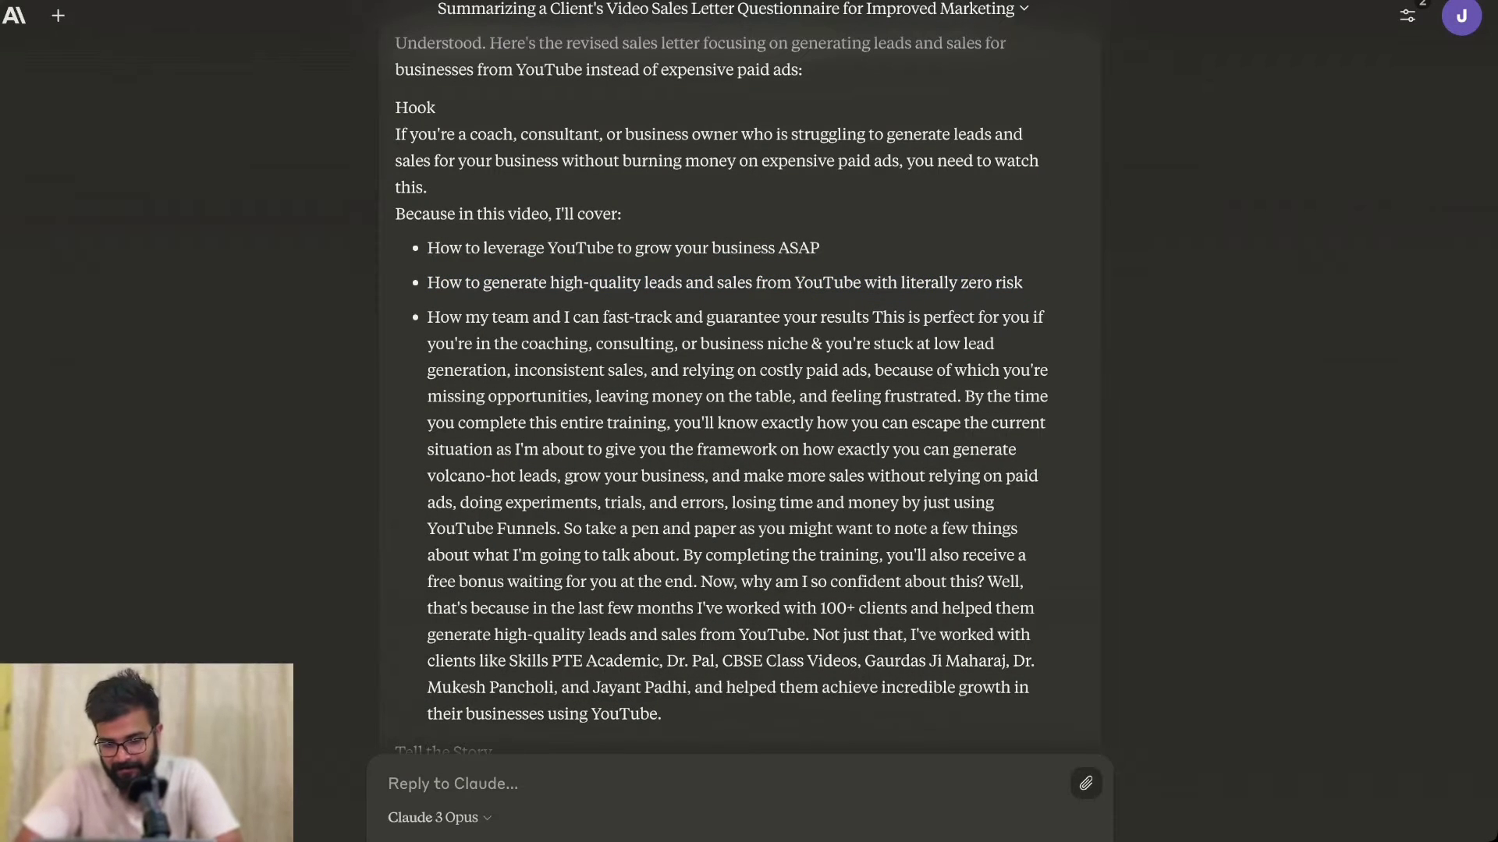
drag(872, 316, 934, 397)
scroll(934, 397, down, 2)
click(934, 396)
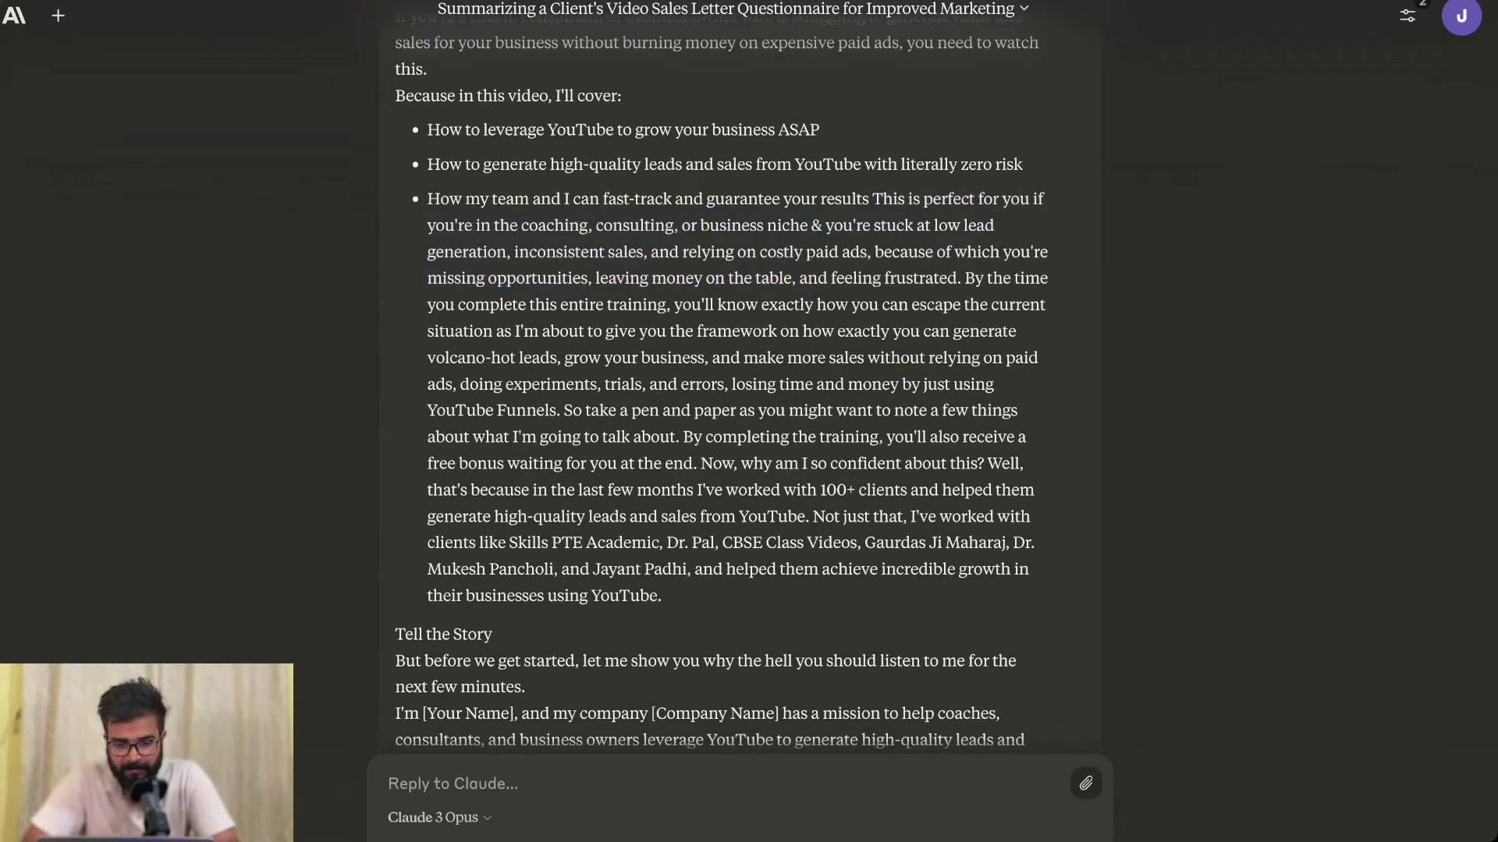
Examine the rest of the revised Hook, highlighting the training outcome, YouTube Funnels, pen-and-paper and 100+ clients lines.
drag(690, 305, 927, 357)
click(611, 330)
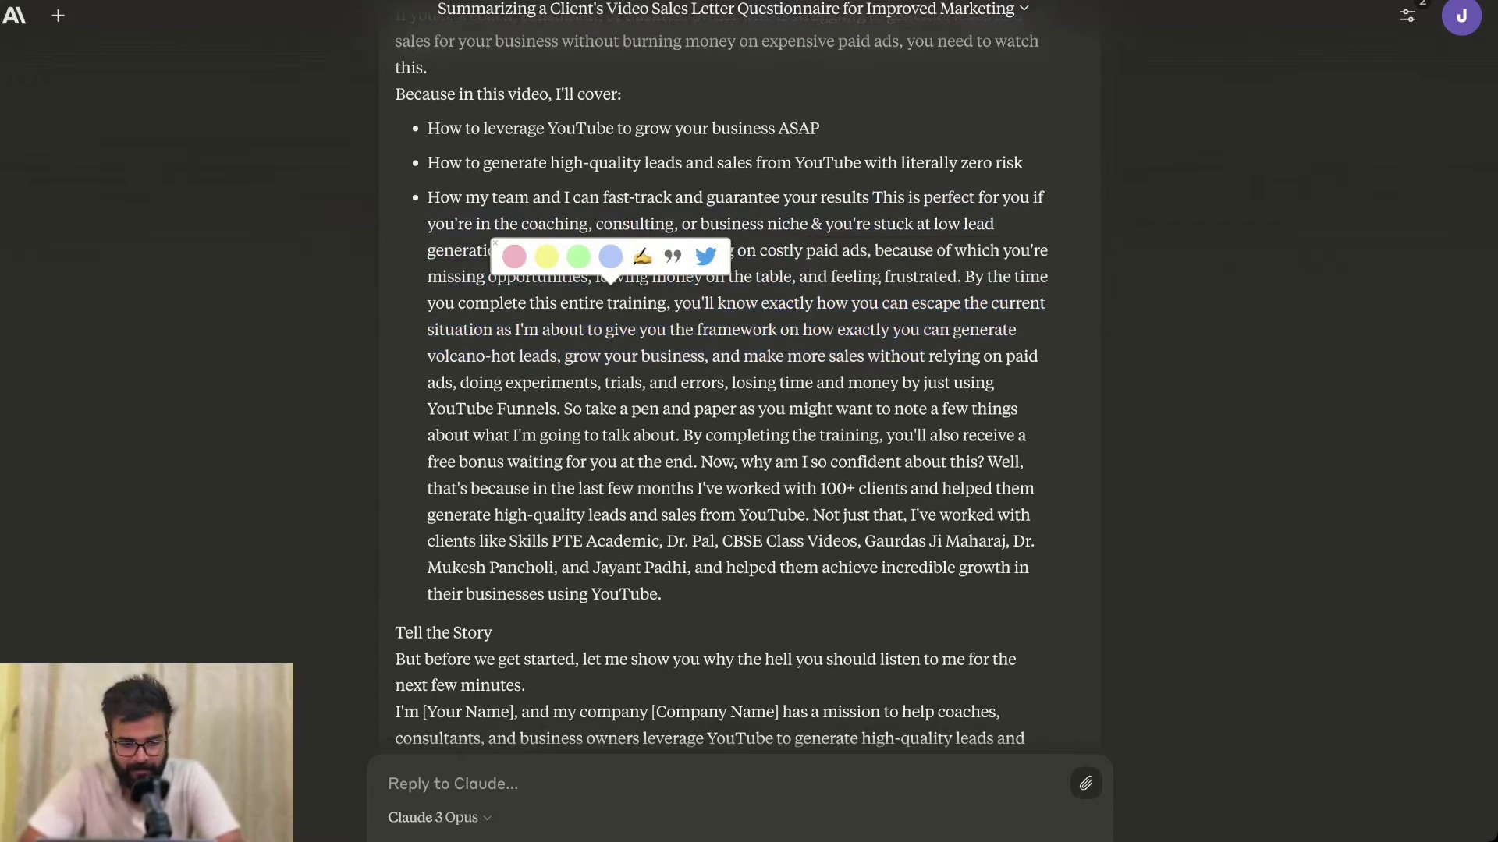
key(Escape)
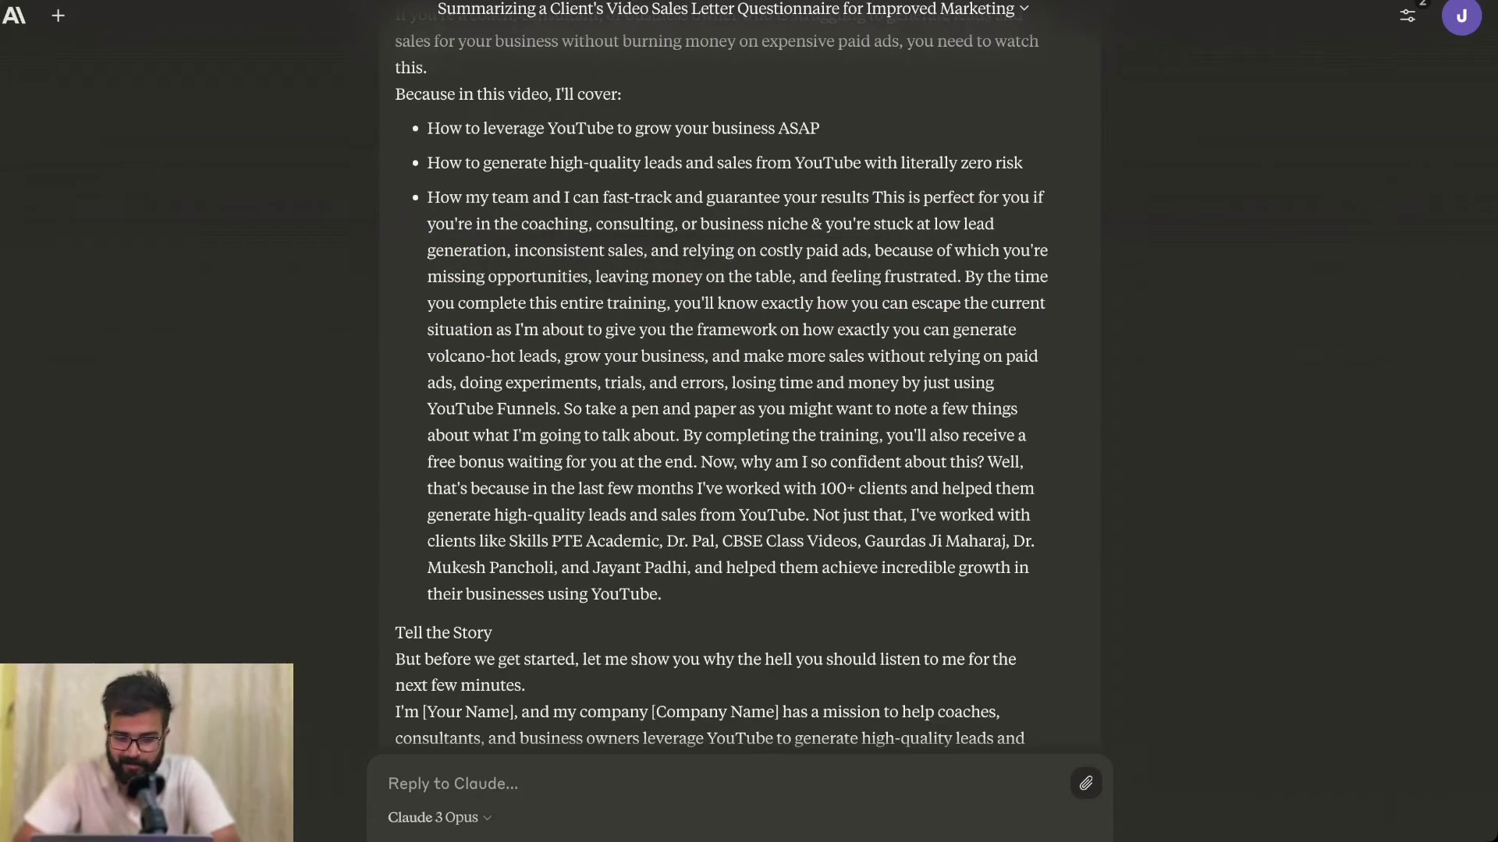
scroll(721, 390, down, 2)
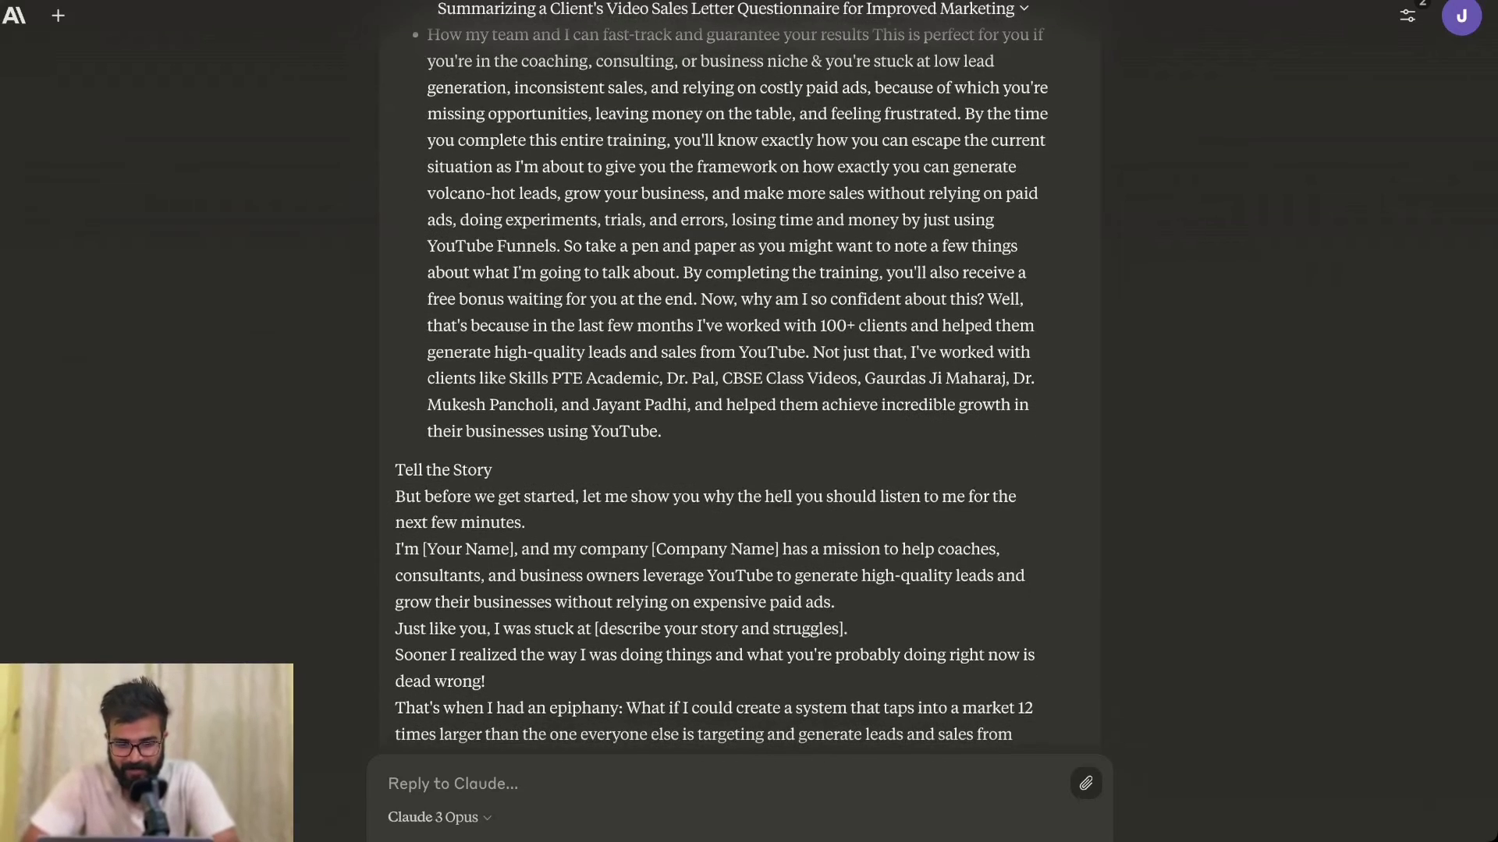
scroll(721, 390, down, 1)
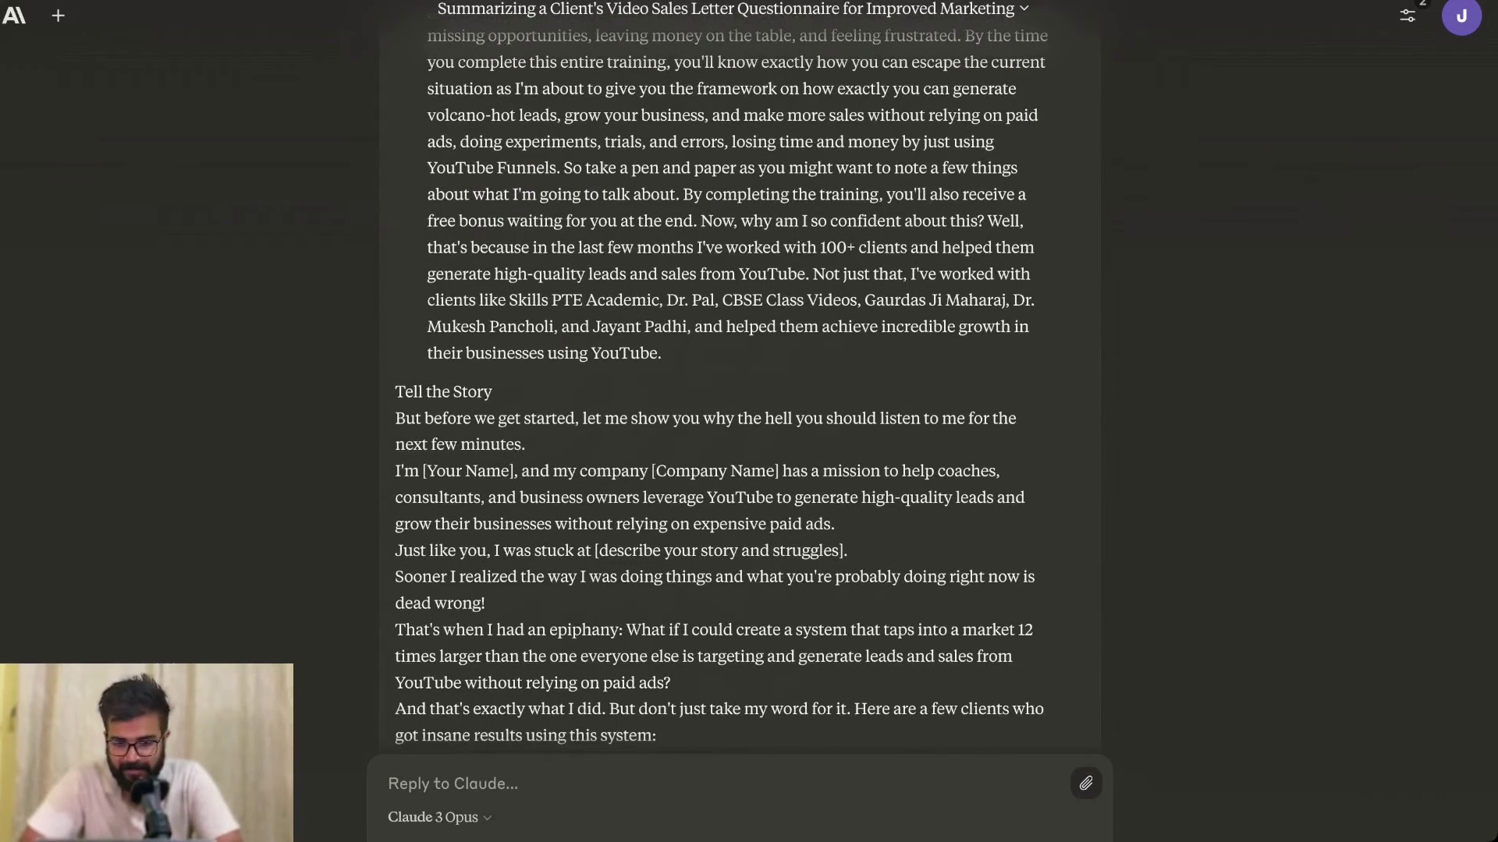
drag(768, 141, 564, 167)
click(560, 168)
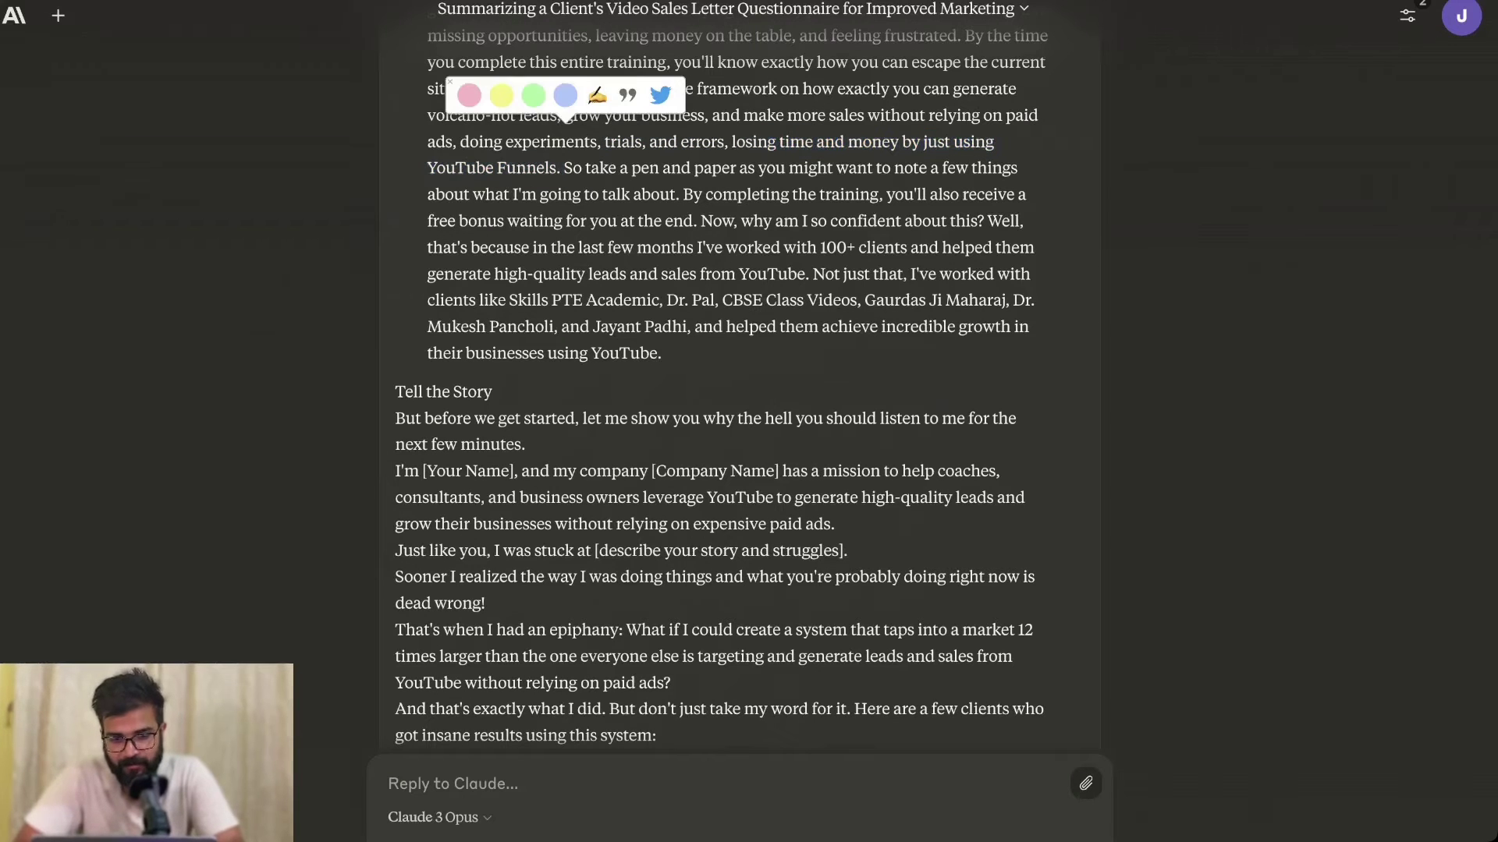
mouse_move(563, 167)
mouse_down()
mouse_move(855, 195)
mouse_move(904, 167)
mouse_move(969, 167)
mouse_move(577, 220)
mouse_move(521, 194)
mouse_move(676, 195)
mouse_up()
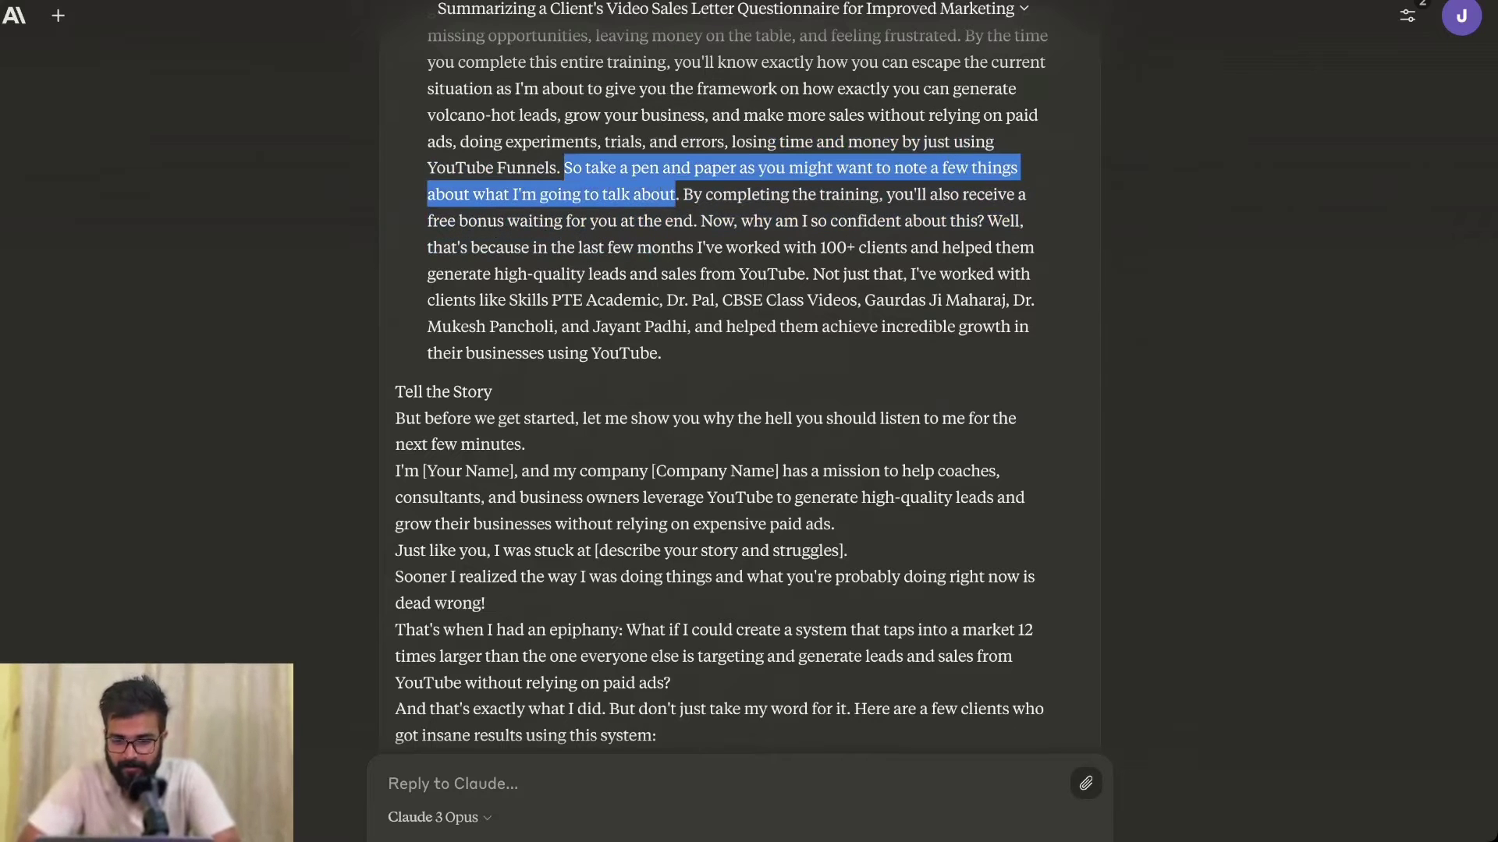
scroll(675, 194, down, 1)
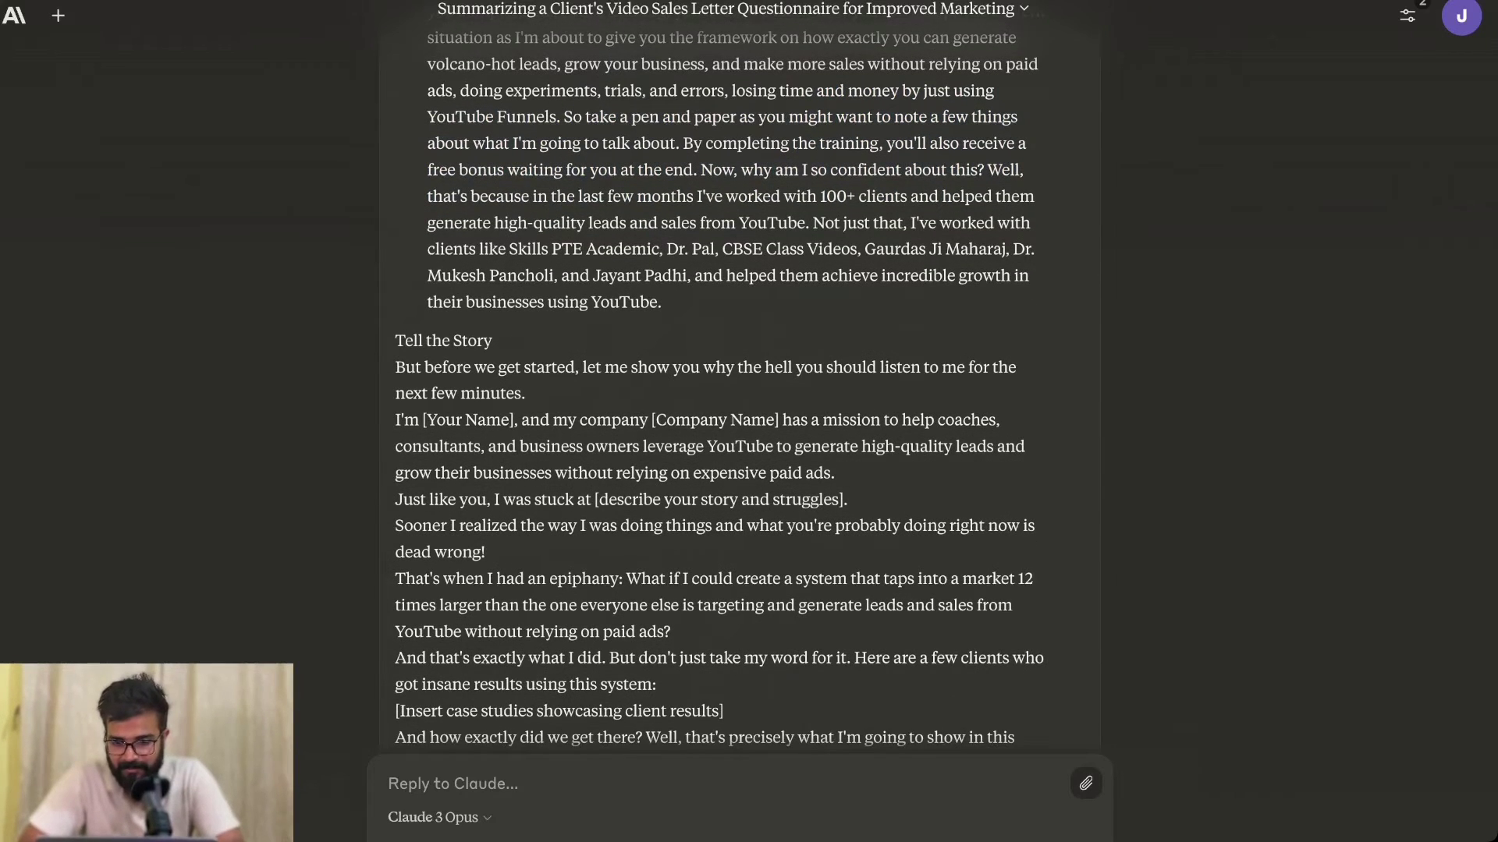
mouse_move(427, 170)
mouse_down()
mouse_move(977, 169)
mouse_move(622, 249)
mouse_move(676, 222)
mouse_move(826, 222)
mouse_move(875, 195)
mouse_up()
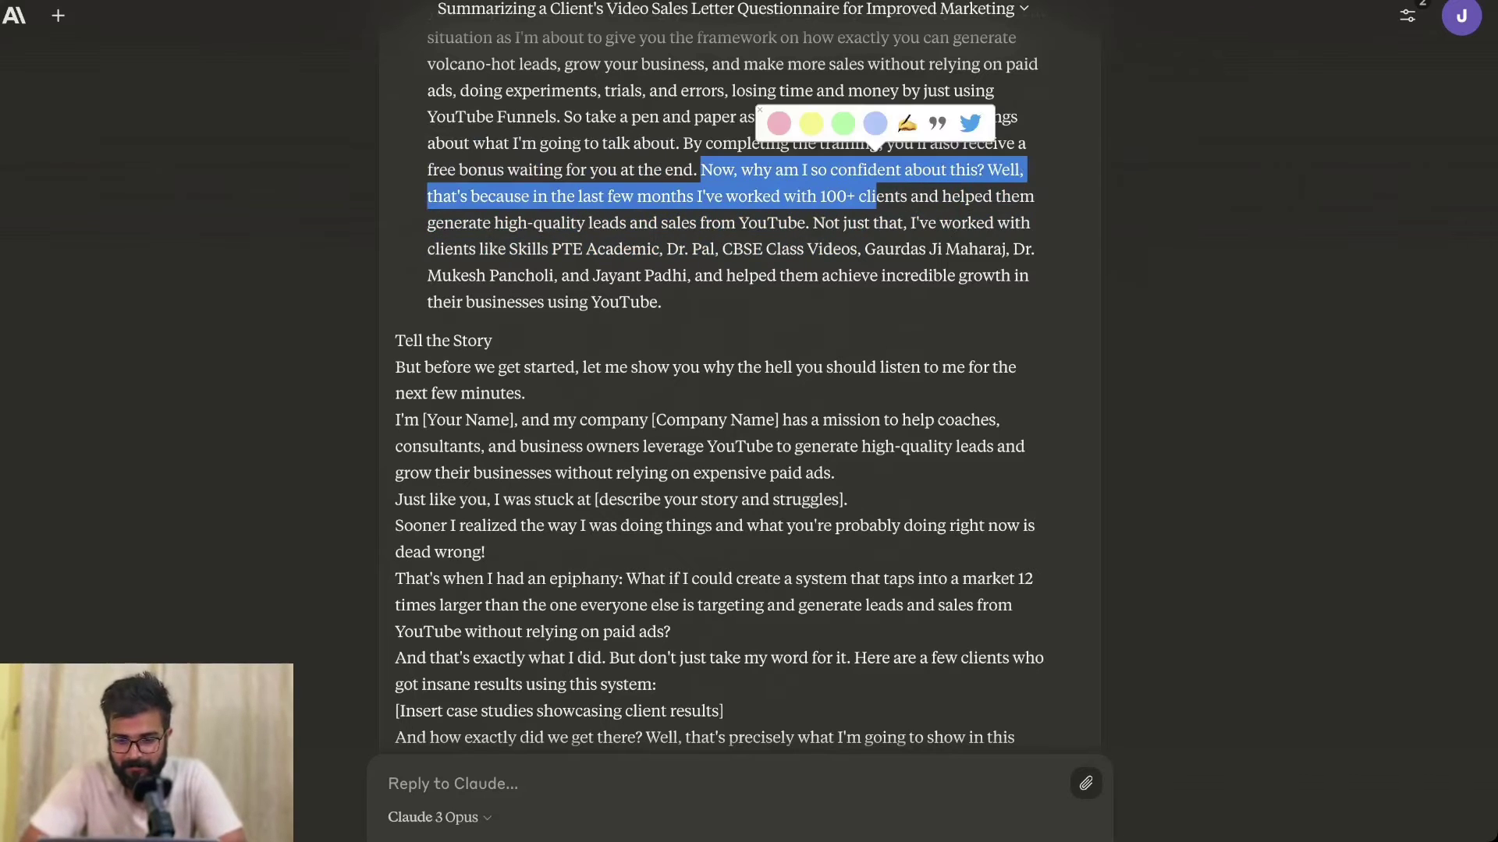
click(875, 195)
drag(429, 222, 806, 223)
click(806, 222)
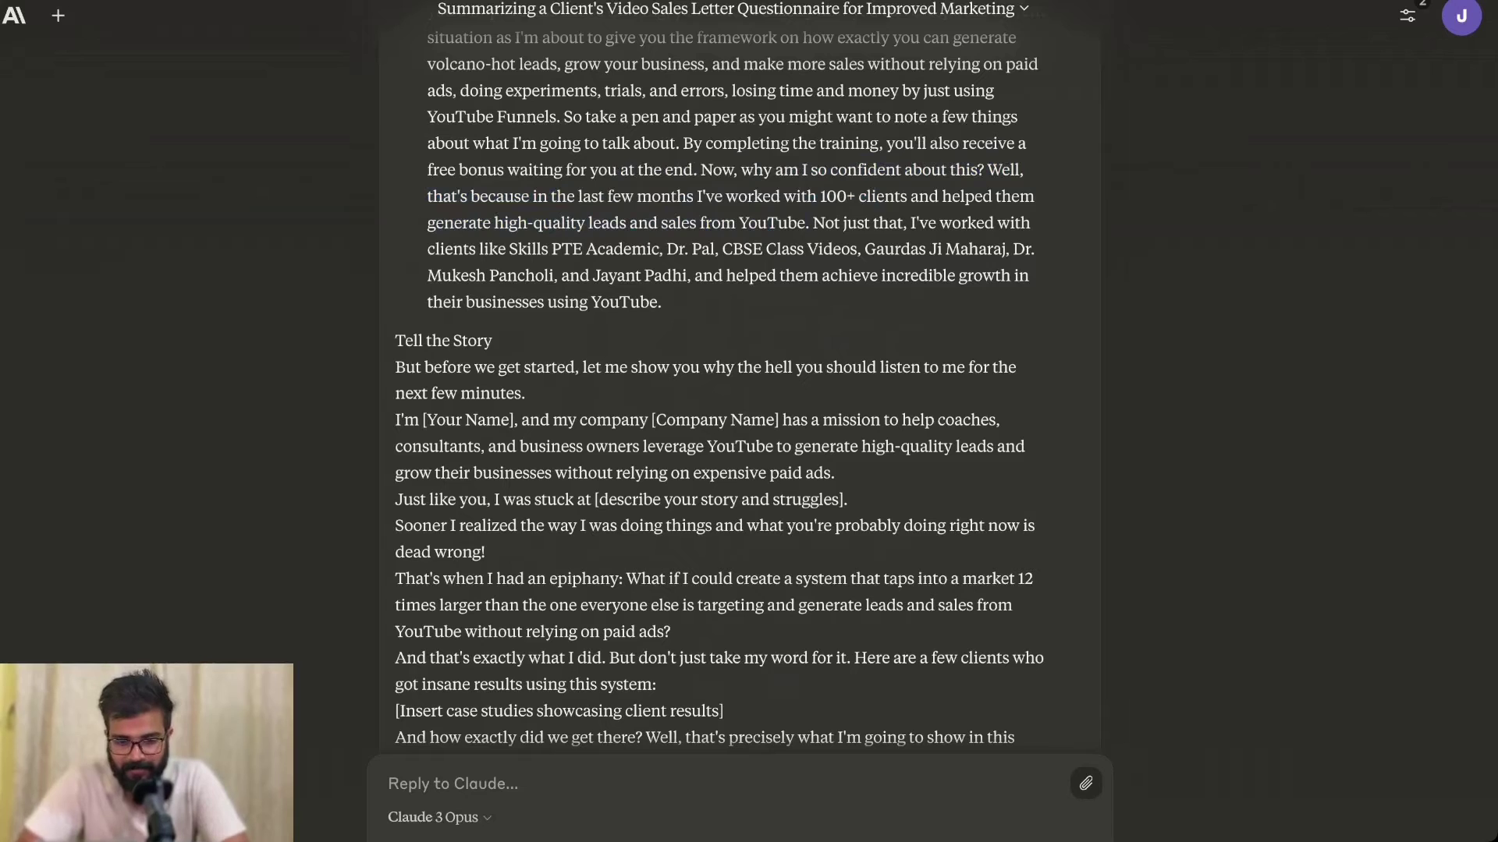
Examine the Hook's closing client-results passage and the "Tell the Story" section of the revised letter.
drag(487, 249, 884, 275)
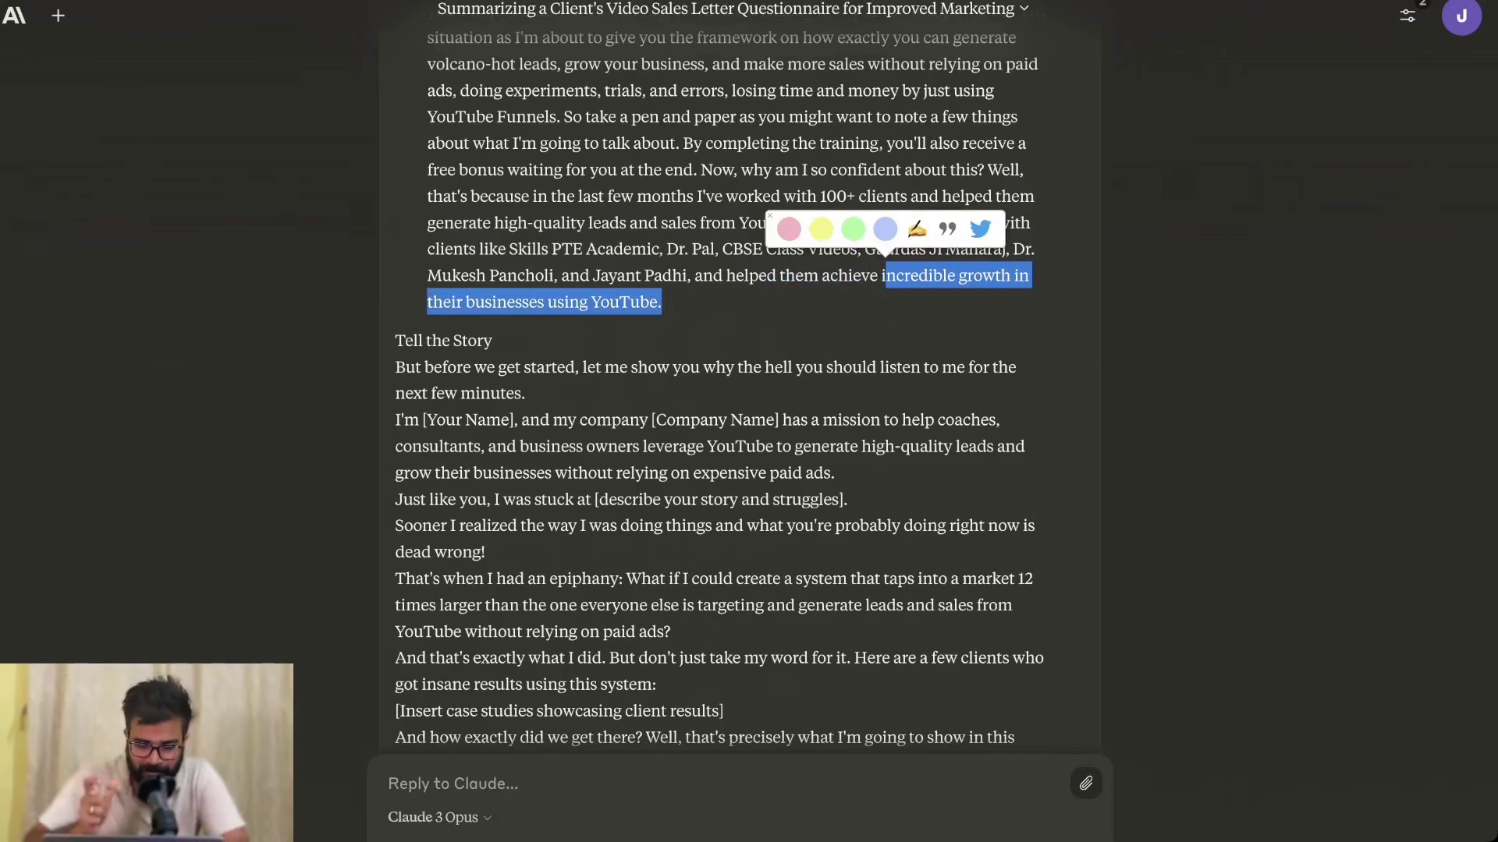
scroll(884, 258, down, 1)
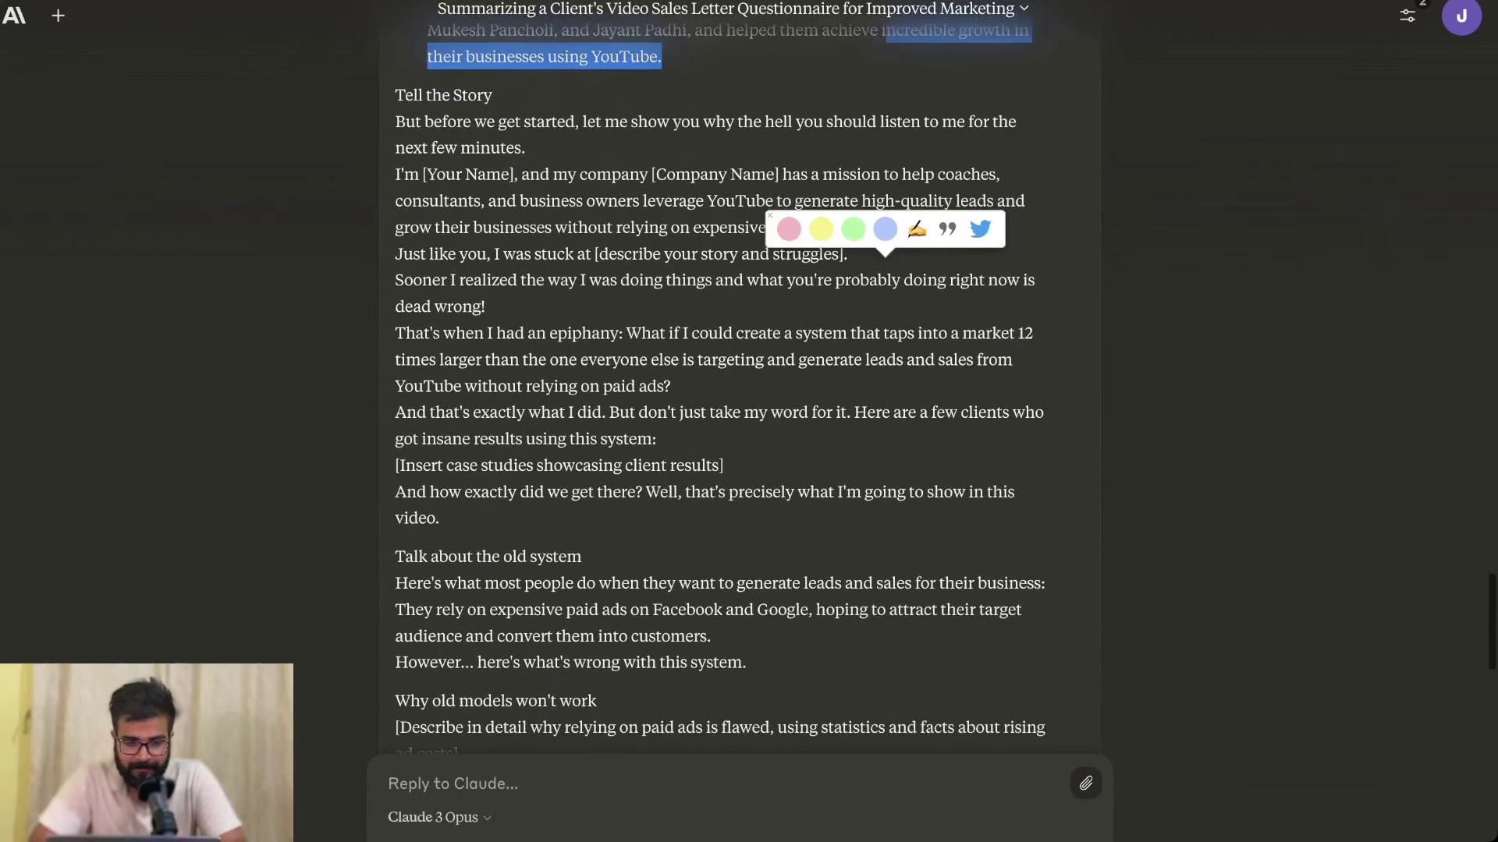
click(933, 255)
drag(395, 174, 709, 492)
scroll(708, 491, down, 3)
scroll(717, 390, down, 1)
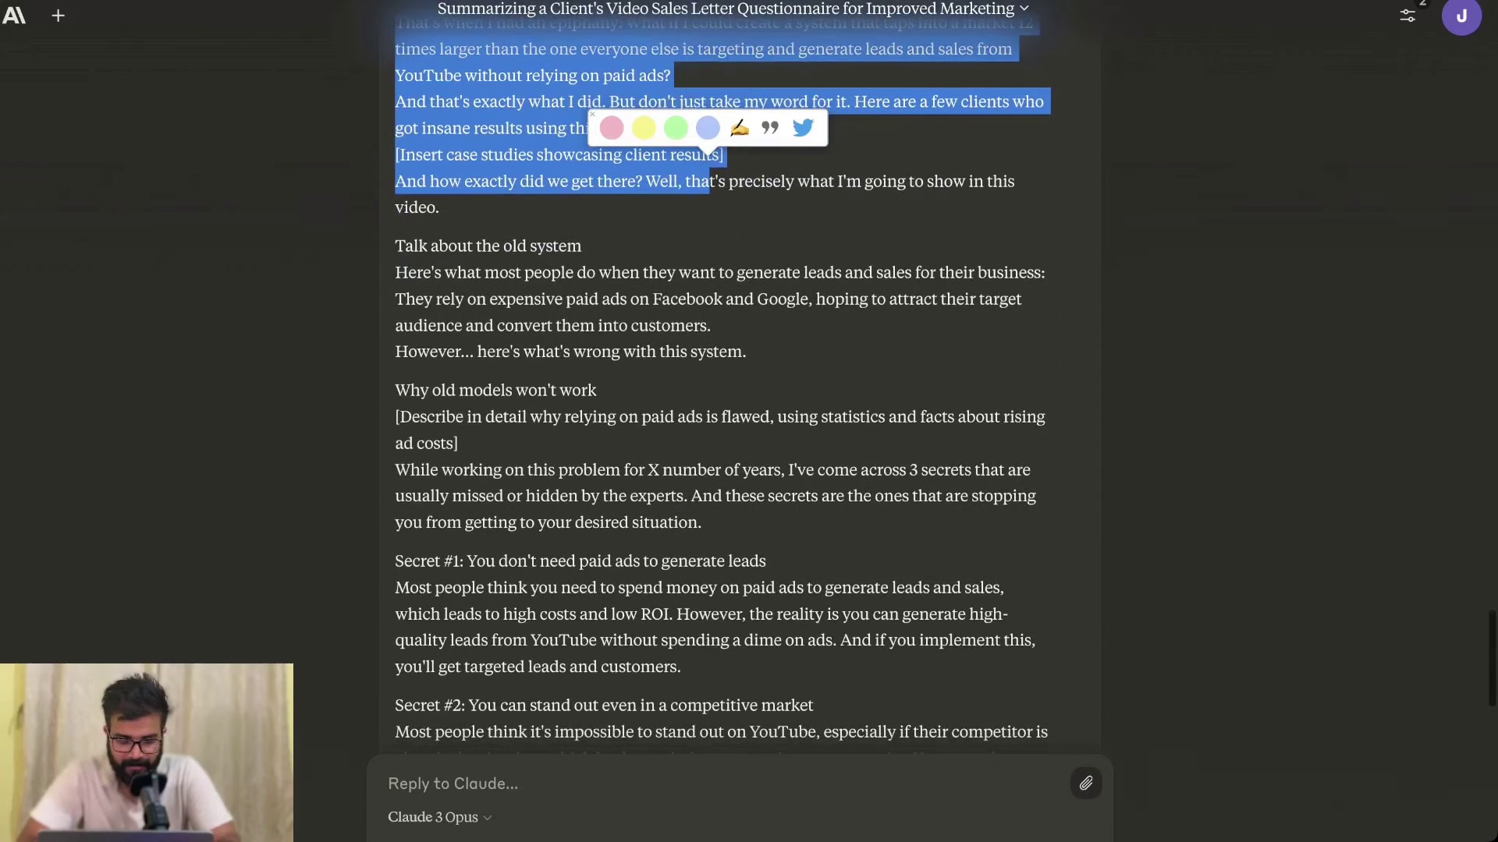
Examine the "Talk about the old system" and "Why old models won't work" sections of the revised letter.
drag(708, 181, 683, 496)
click(597, 390)
click(683, 496)
scroll(684, 497, down, 2)
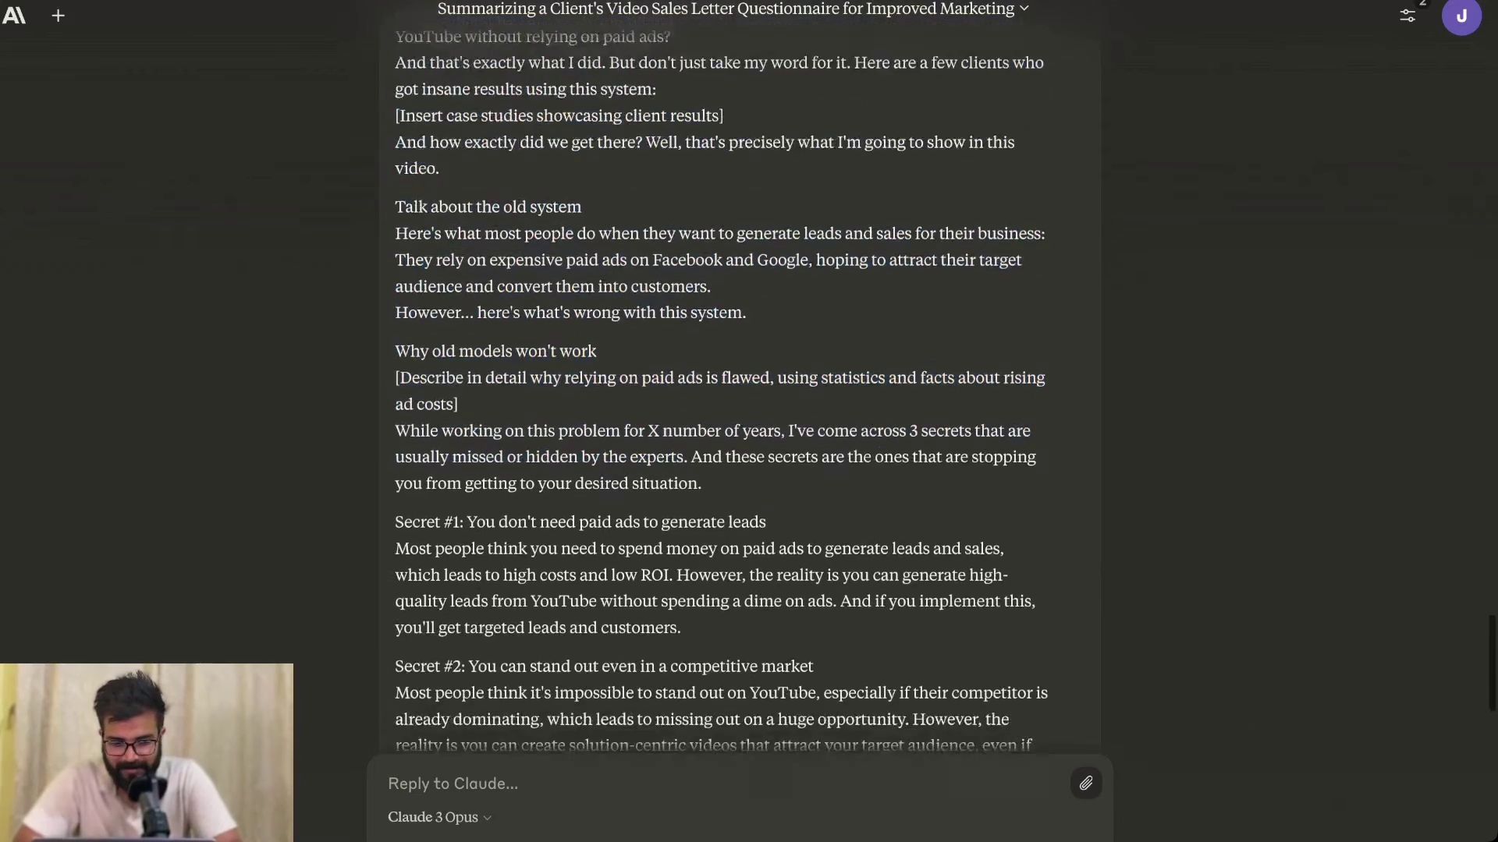
drag(603, 362, 398, 20)
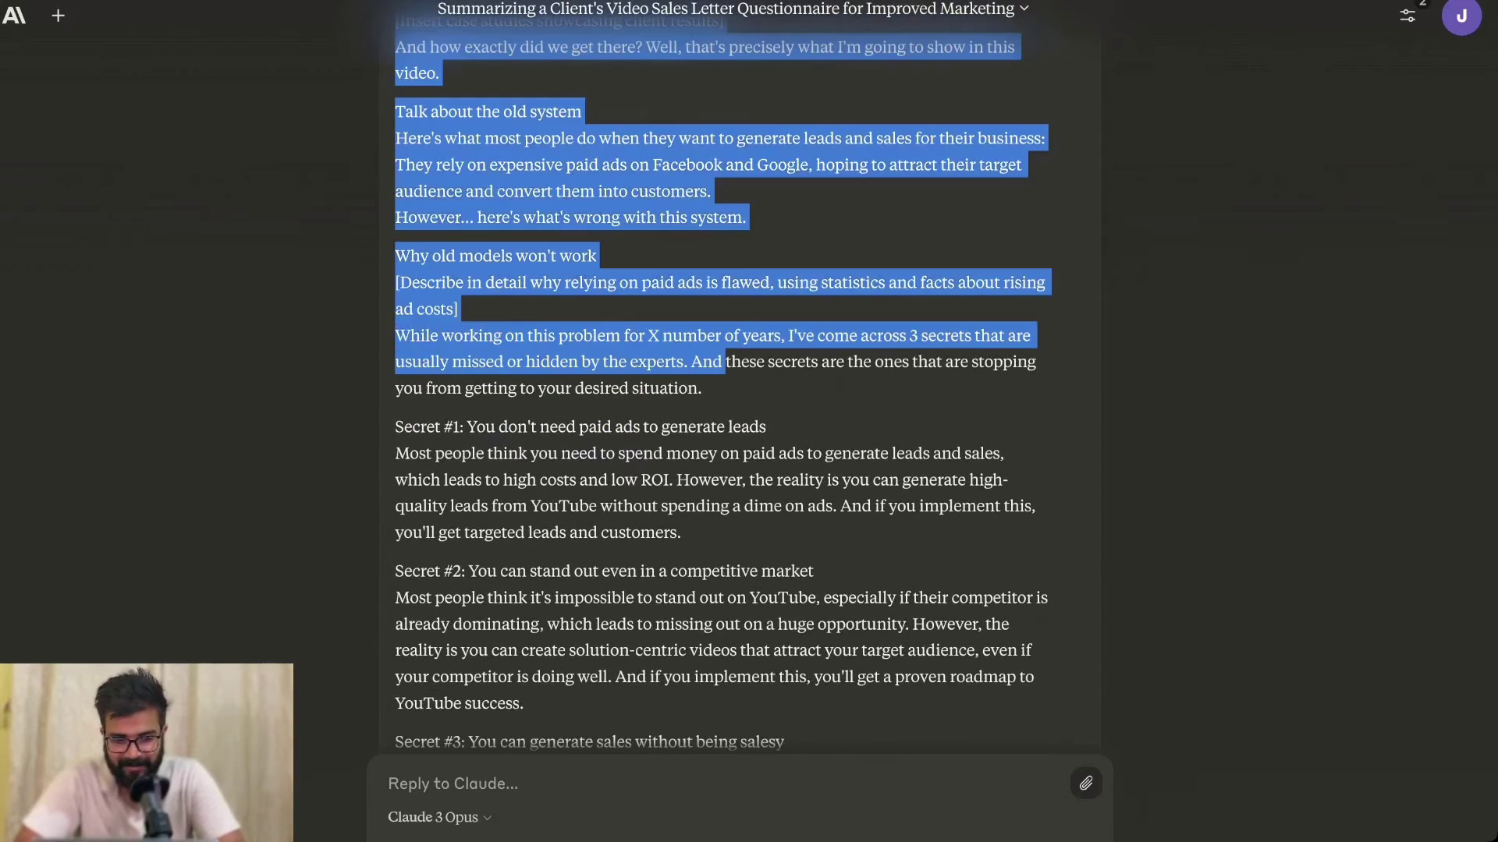
scroll(738, 382, down, 2)
click(724, 237)
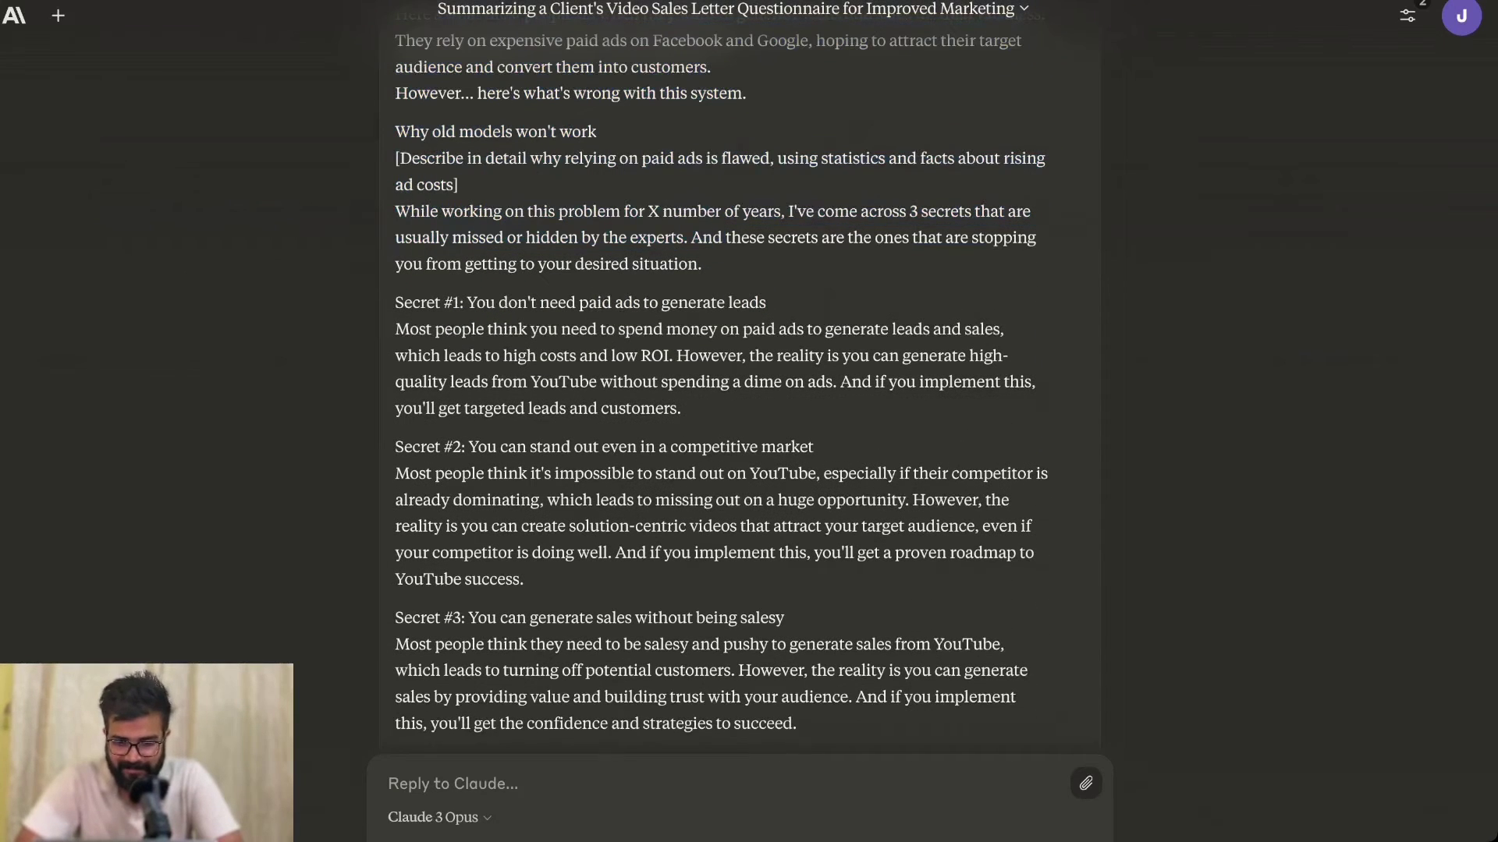
Examine the letter's three secrets about paid ads, standing out in a competitive market and selling without being salesy.
scroll(718, 390, down, 1)
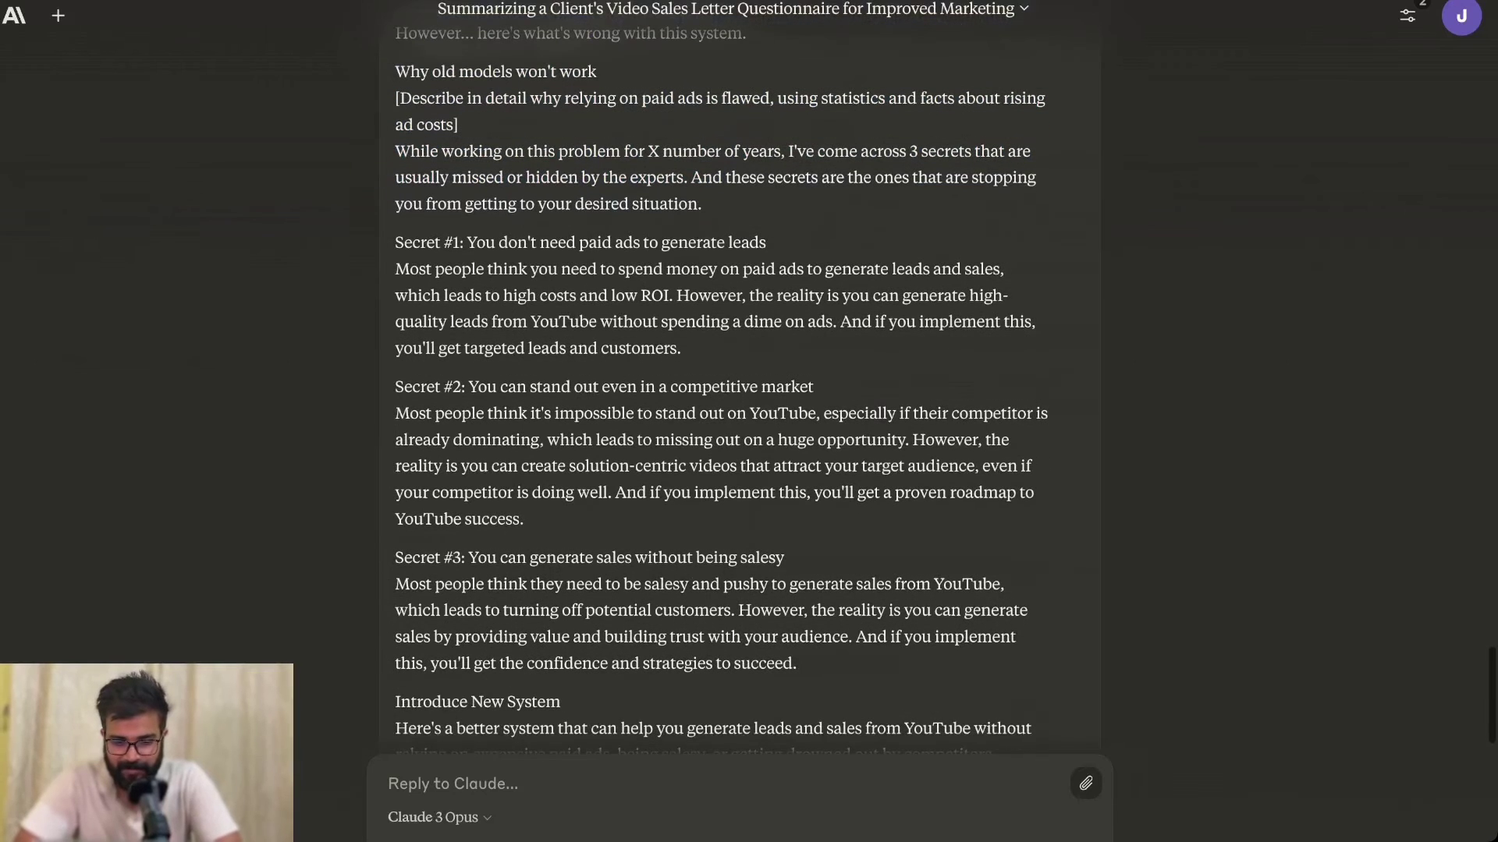
drag(499, 242, 766, 241)
drag(468, 387, 886, 412)
scroll(739, 390, down, 3)
click(656, 456)
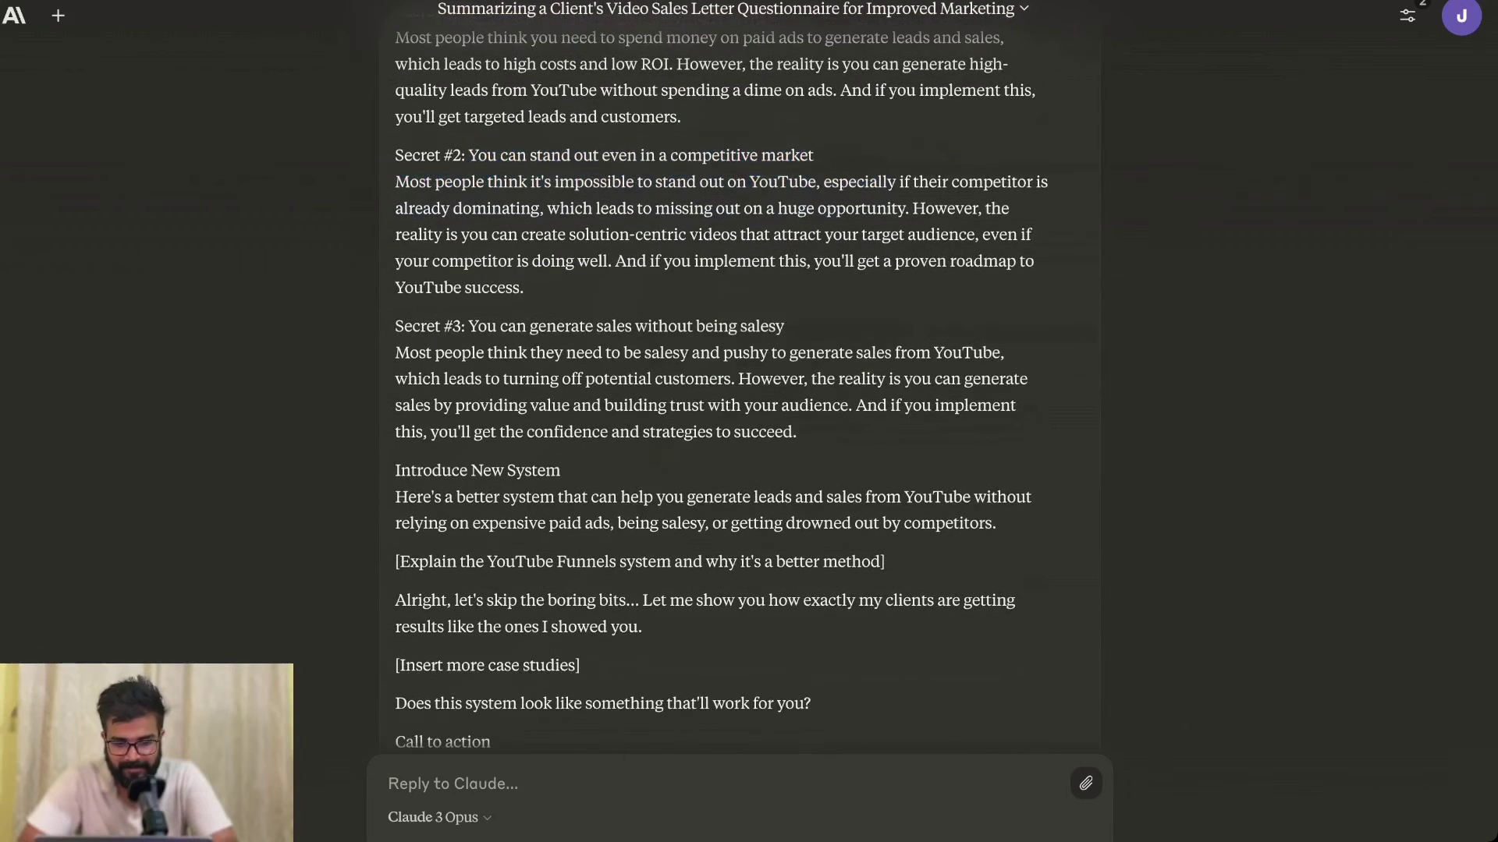
drag(468, 325, 784, 325)
Examine the "Introduce New System" section, its placeholders and the "Call to action" at the end of the letter.
scroll(717, 390, down, 2)
drag(560, 374, 394, 374)
scroll(718, 390, down, 3)
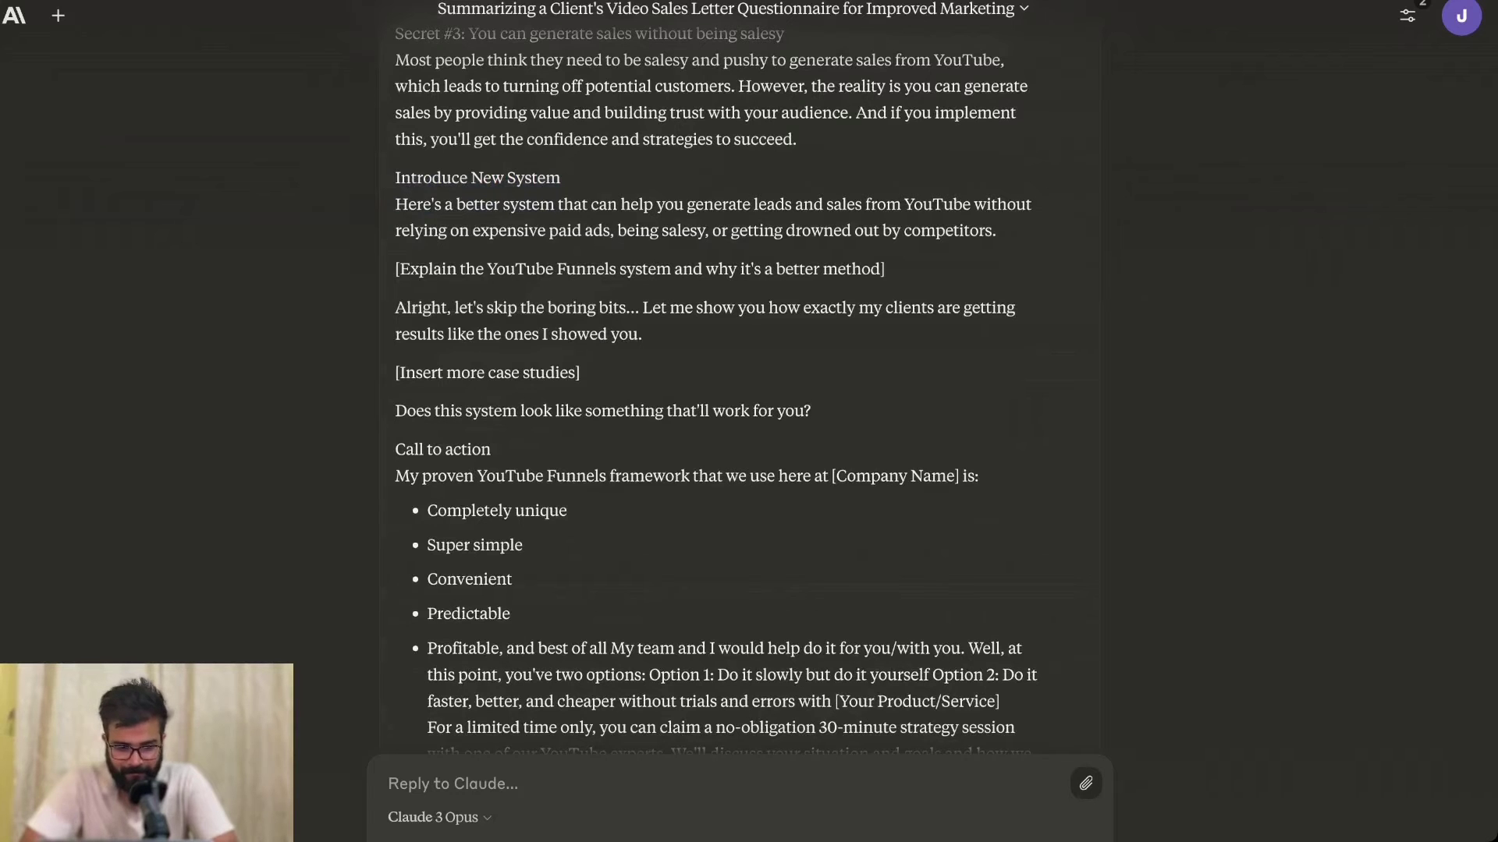
drag(884, 269, 395, 33)
scroll(718, 390, down, 4)
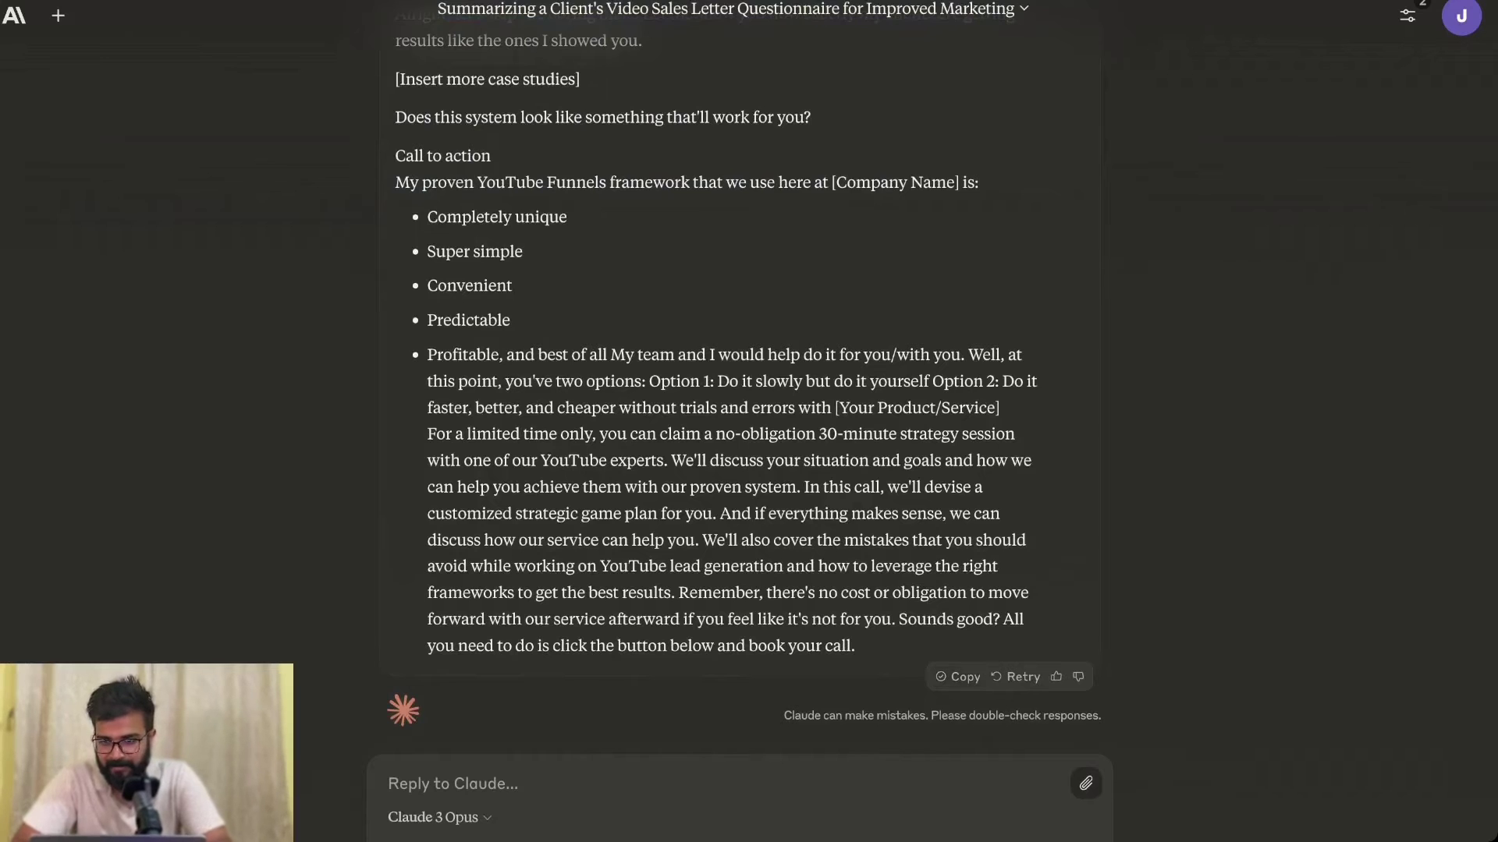
Copy the revised sales letter into a new Google Docs document.
key(ctrl+t)
key(Return)
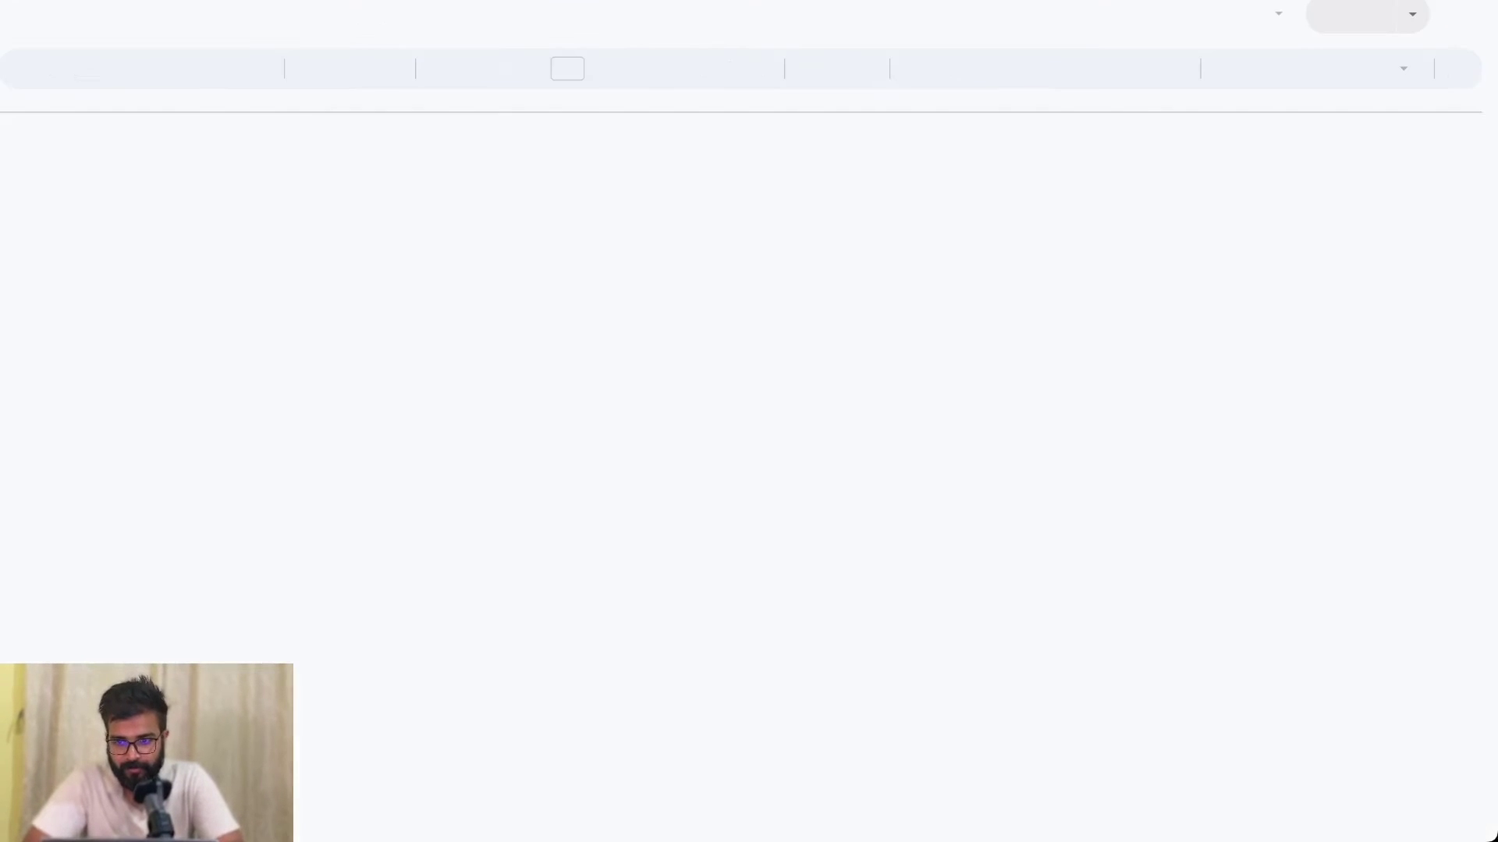
key(ctrl+v)
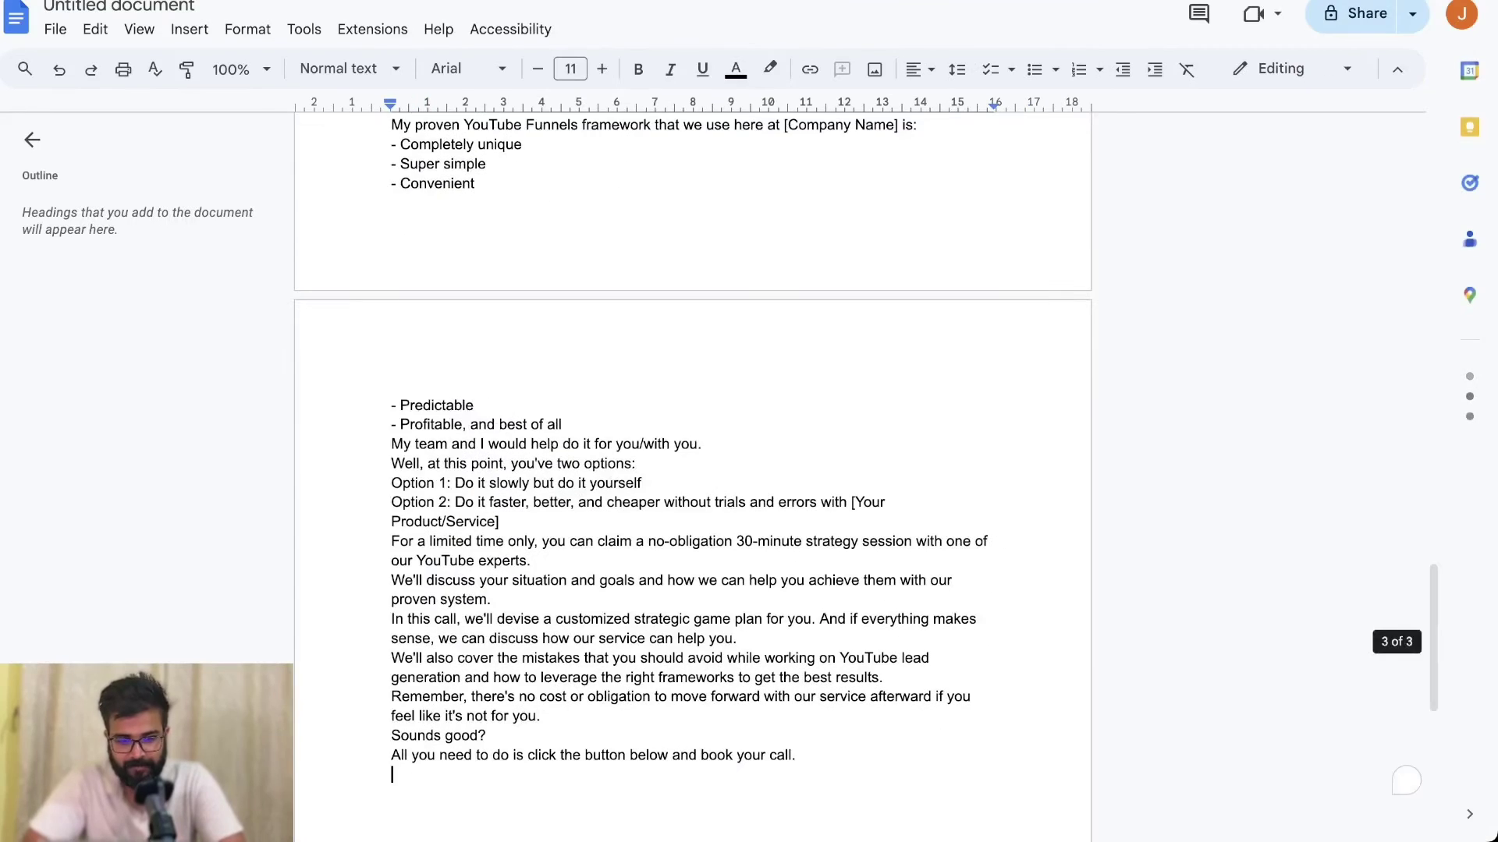
Add space after every paragraph in the document and check the letter's word count.
key(ctrl+a)
click(957, 69)
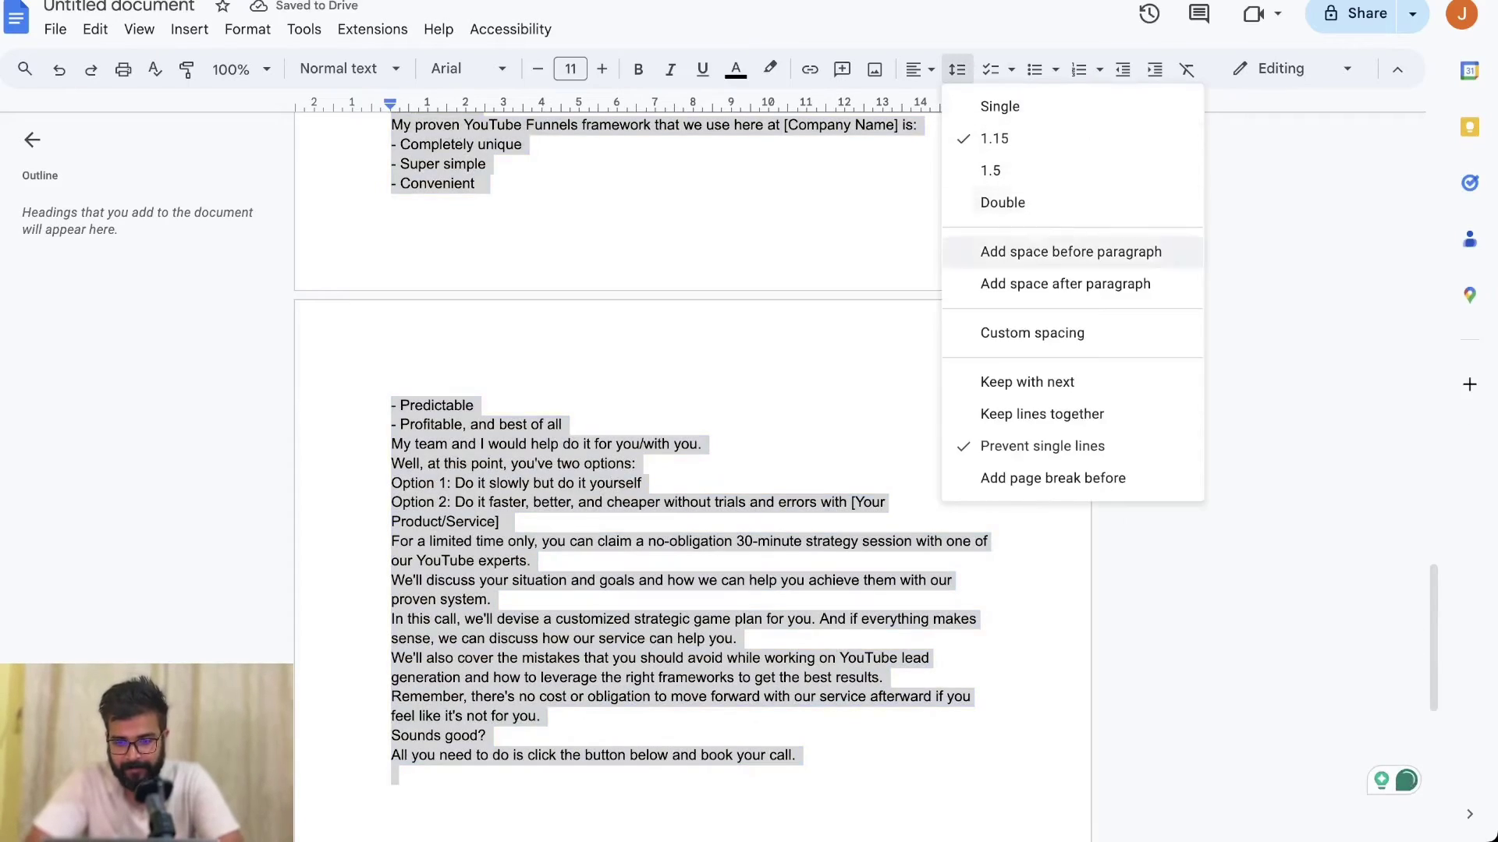
click(1065, 283)
scroll(1065, 283, up, 15)
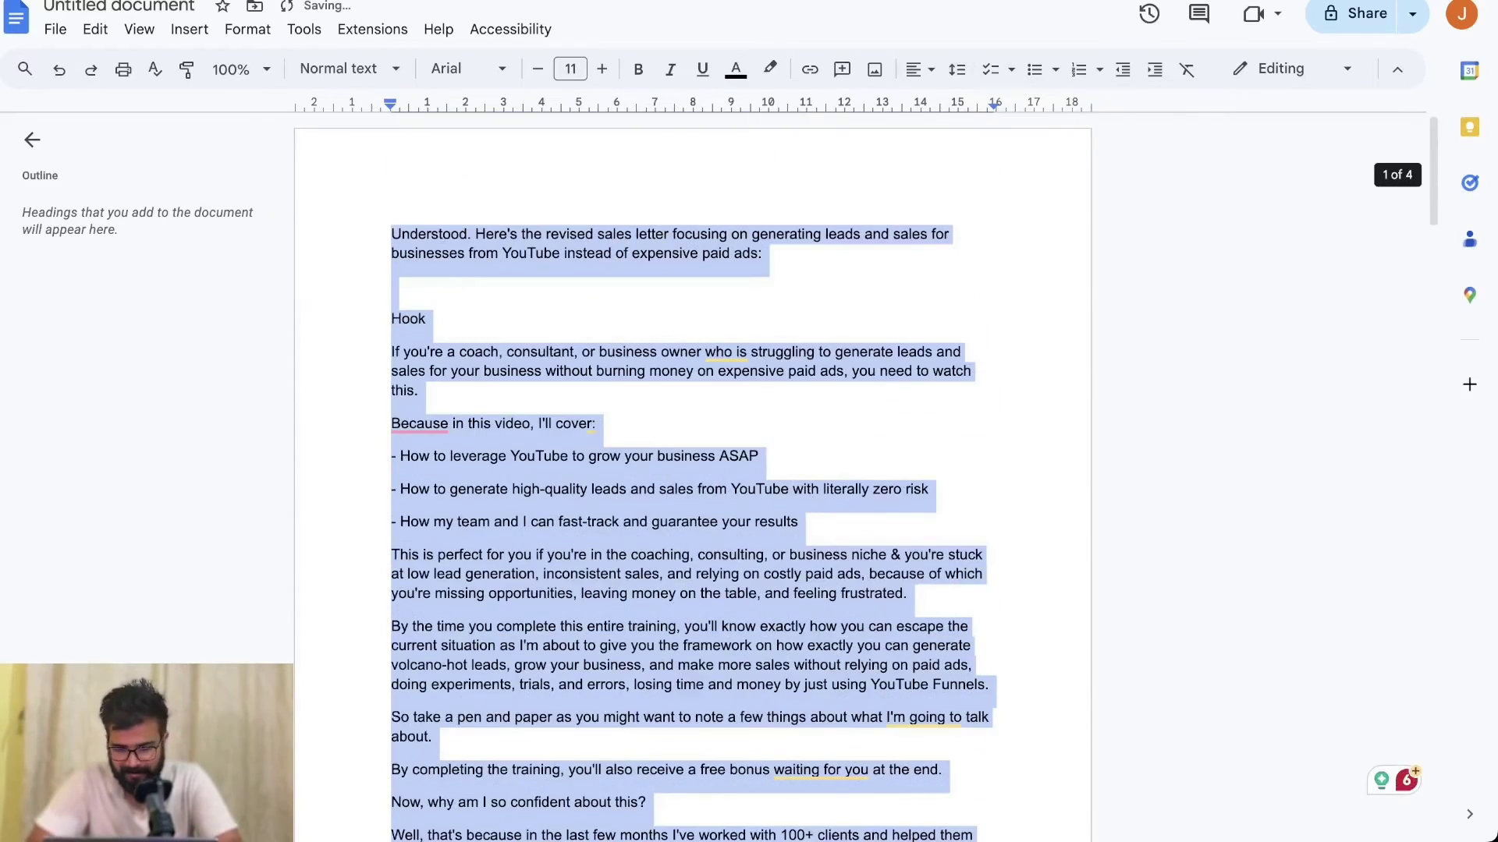
key(ctrl+shift+c)
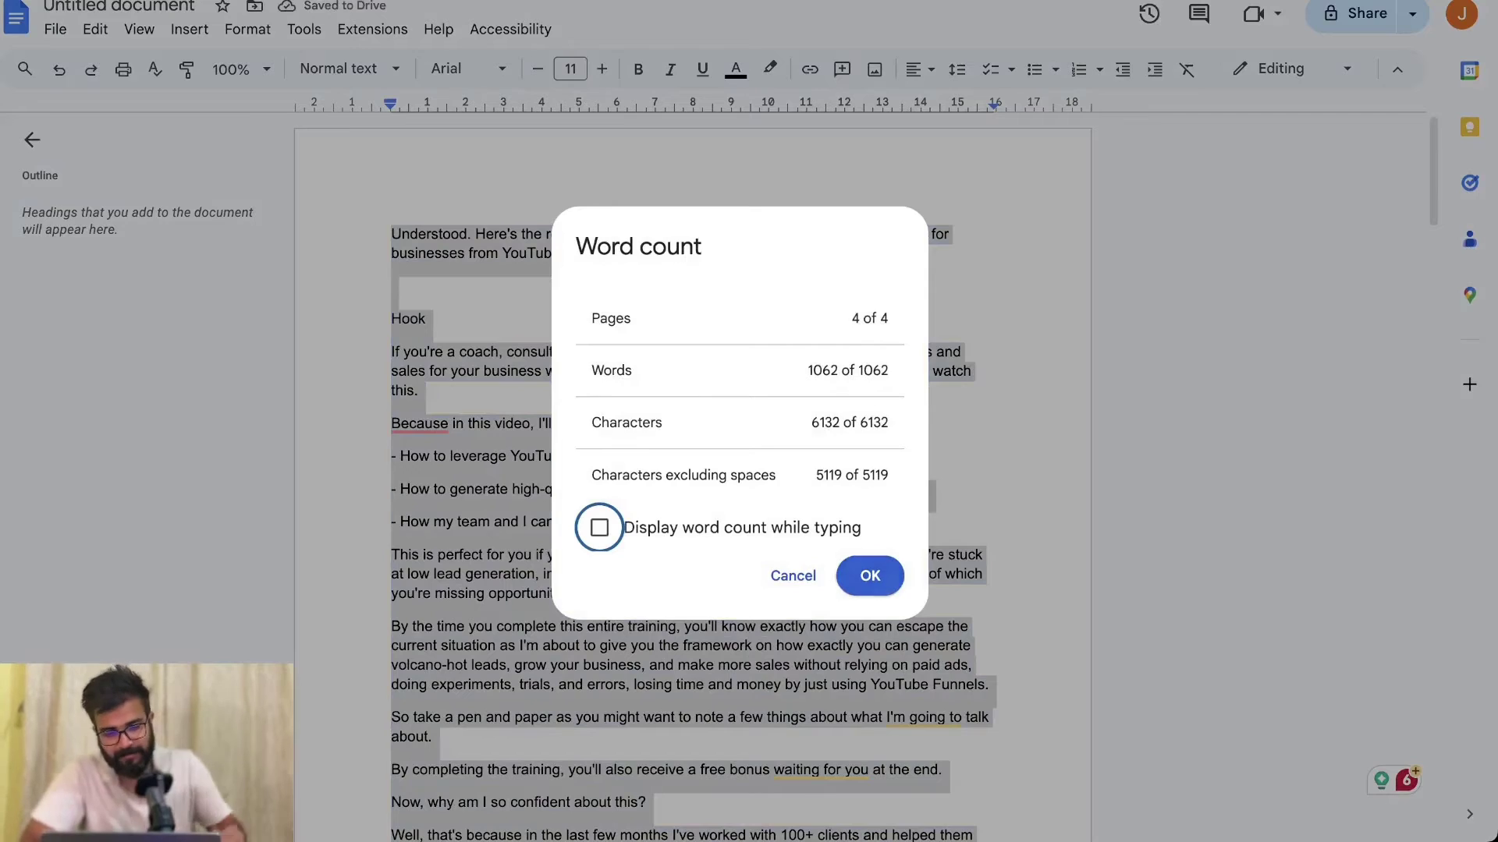
key(Escape)
Delete Claude's introductory sentence and the blank line above the Hook heading.
click(392, 286)
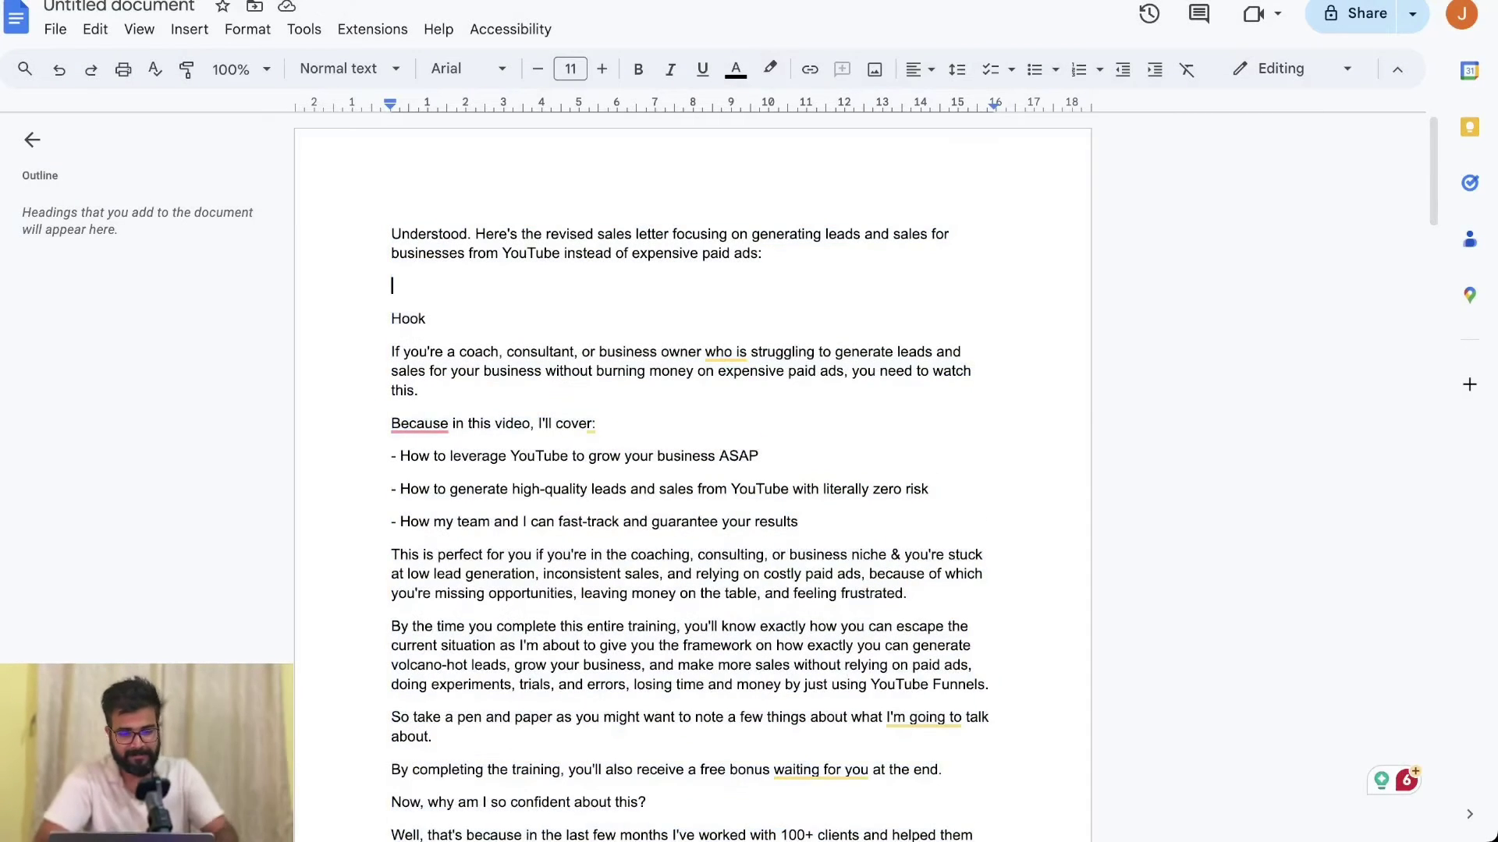
key(BackSpace)
drag(392, 287, 391, 234)
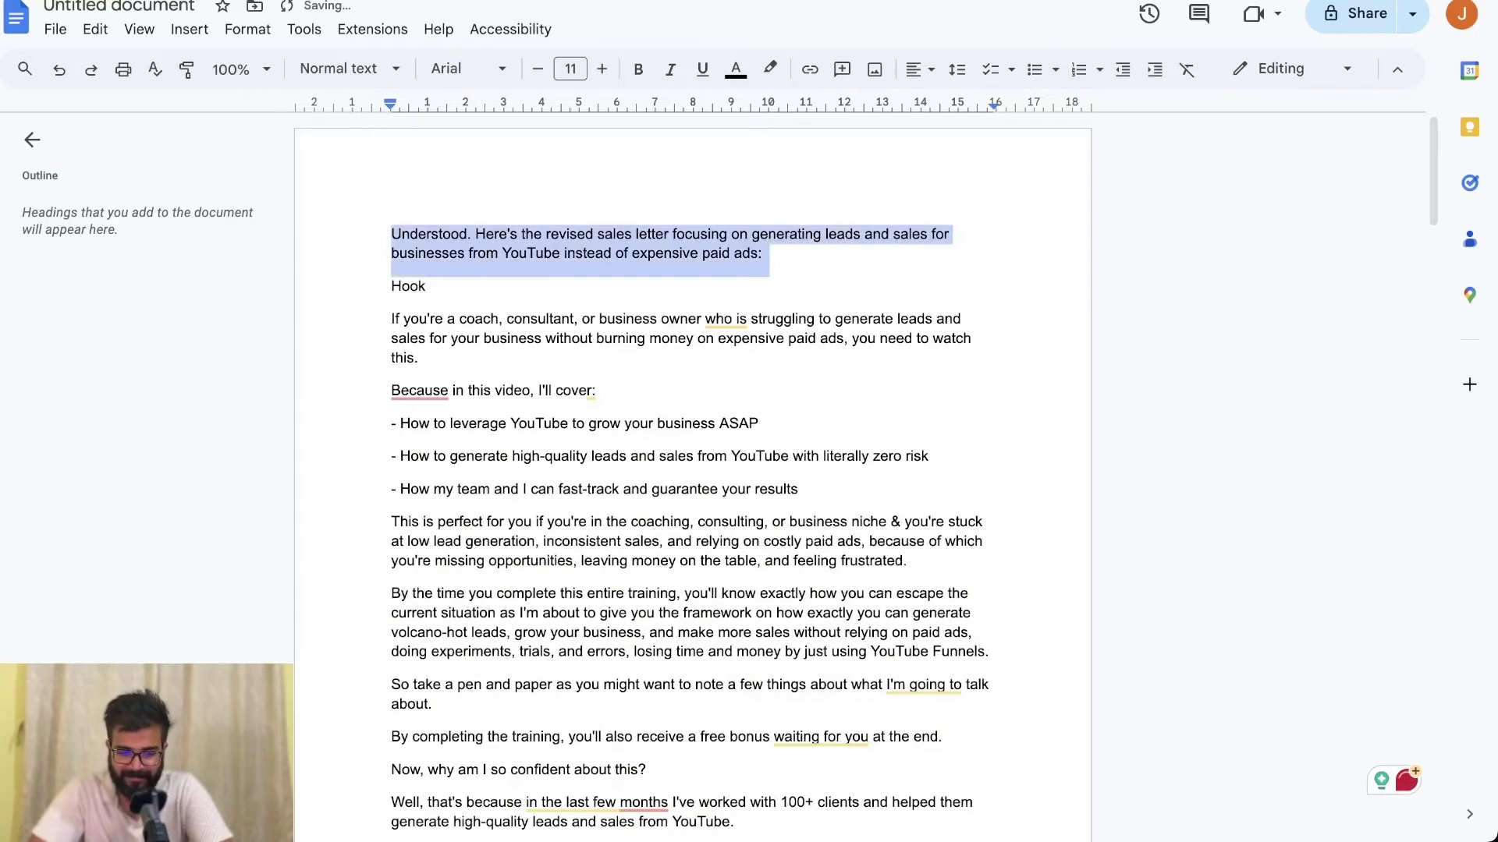
key(BackSpace)
Remove the blank lines above the "Tell the Story" and "Talk about the old system" headings.
scroll(693, 468, down, 7)
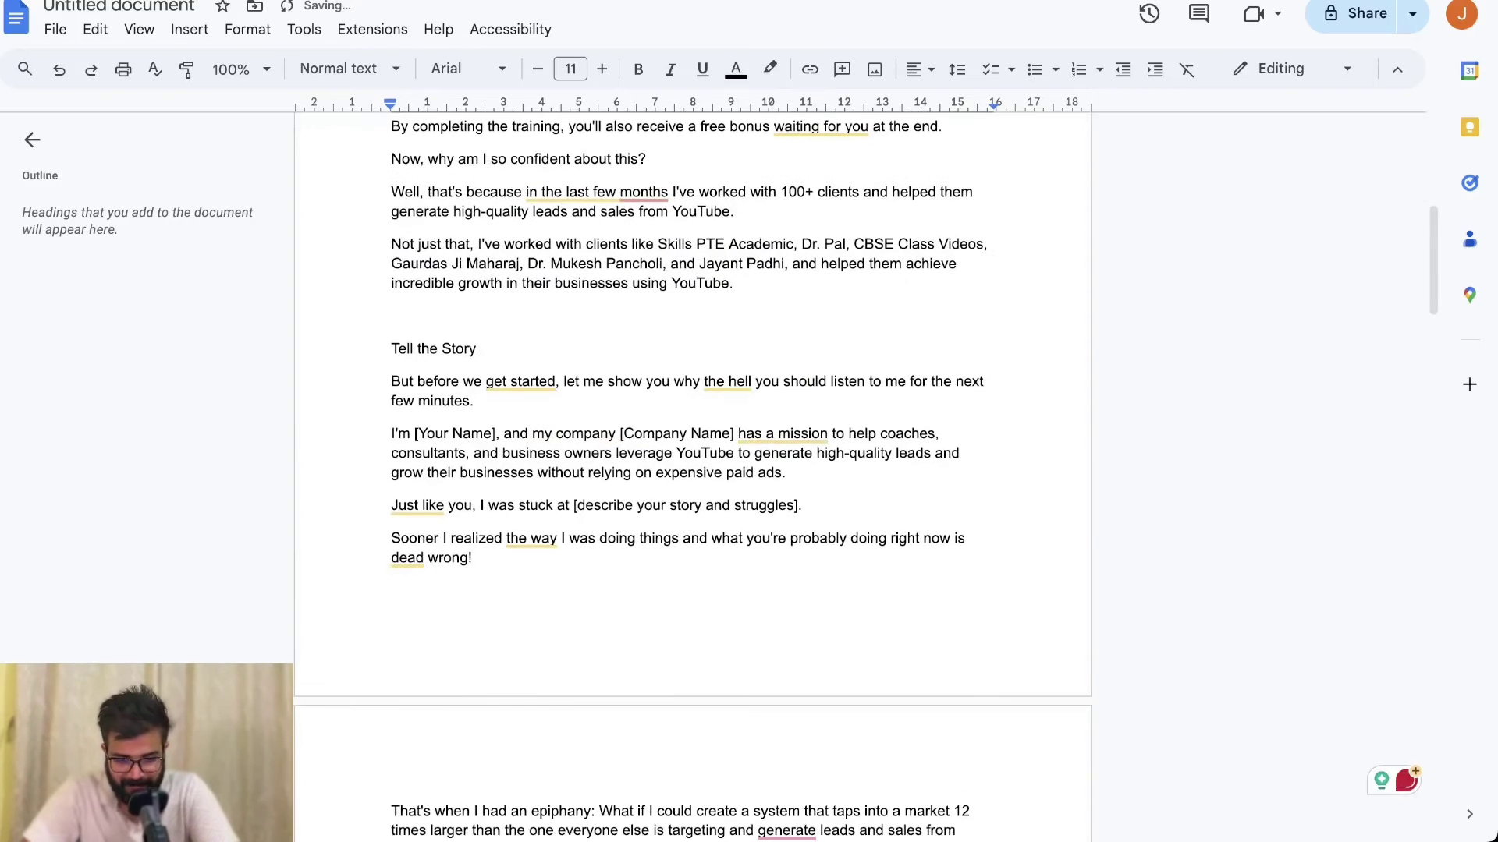
key(BackSpace)
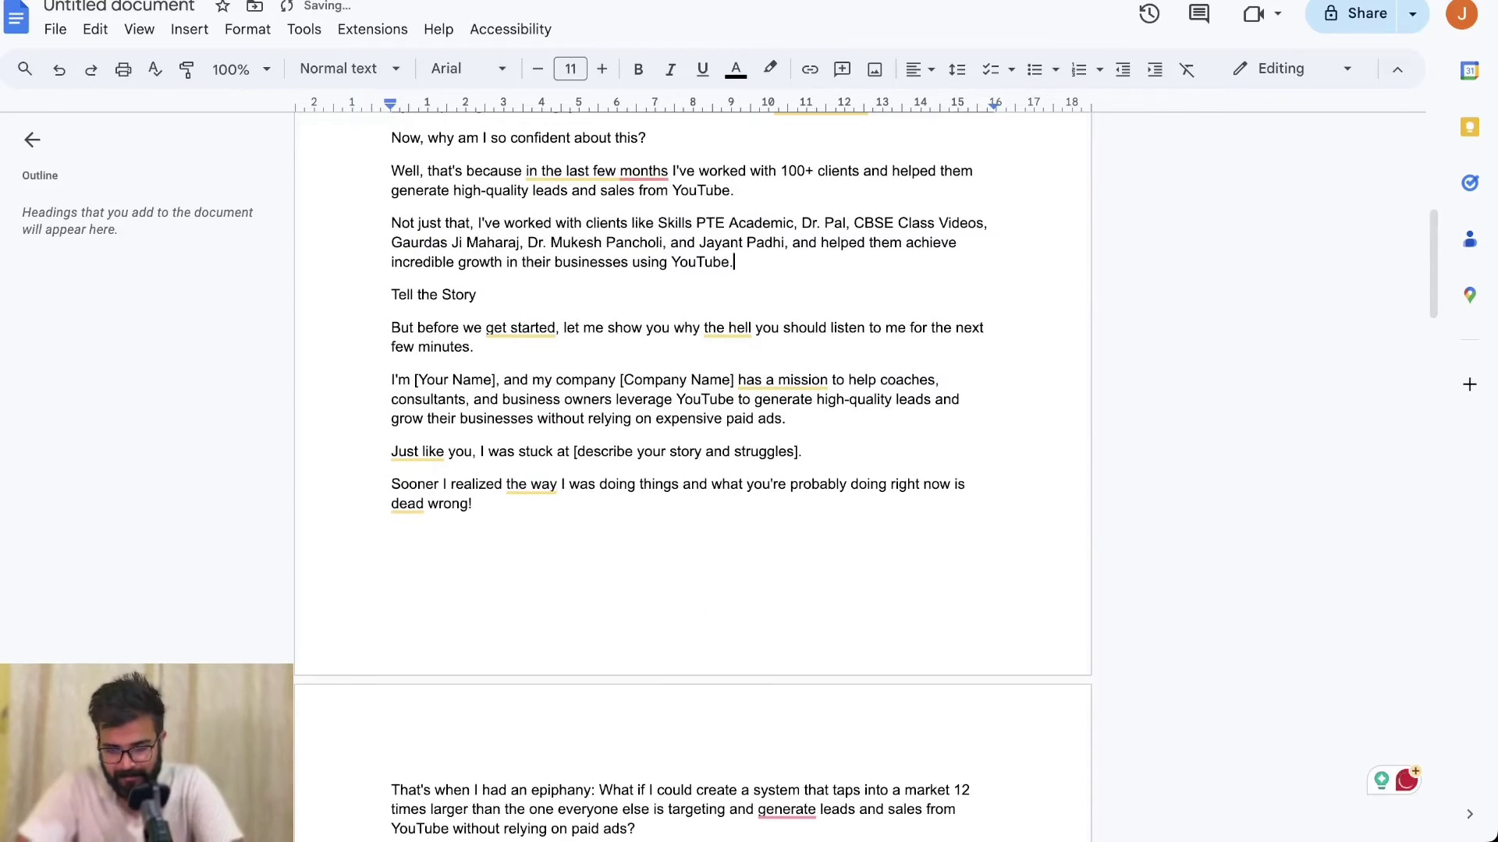
scroll(692, 468, down, 9)
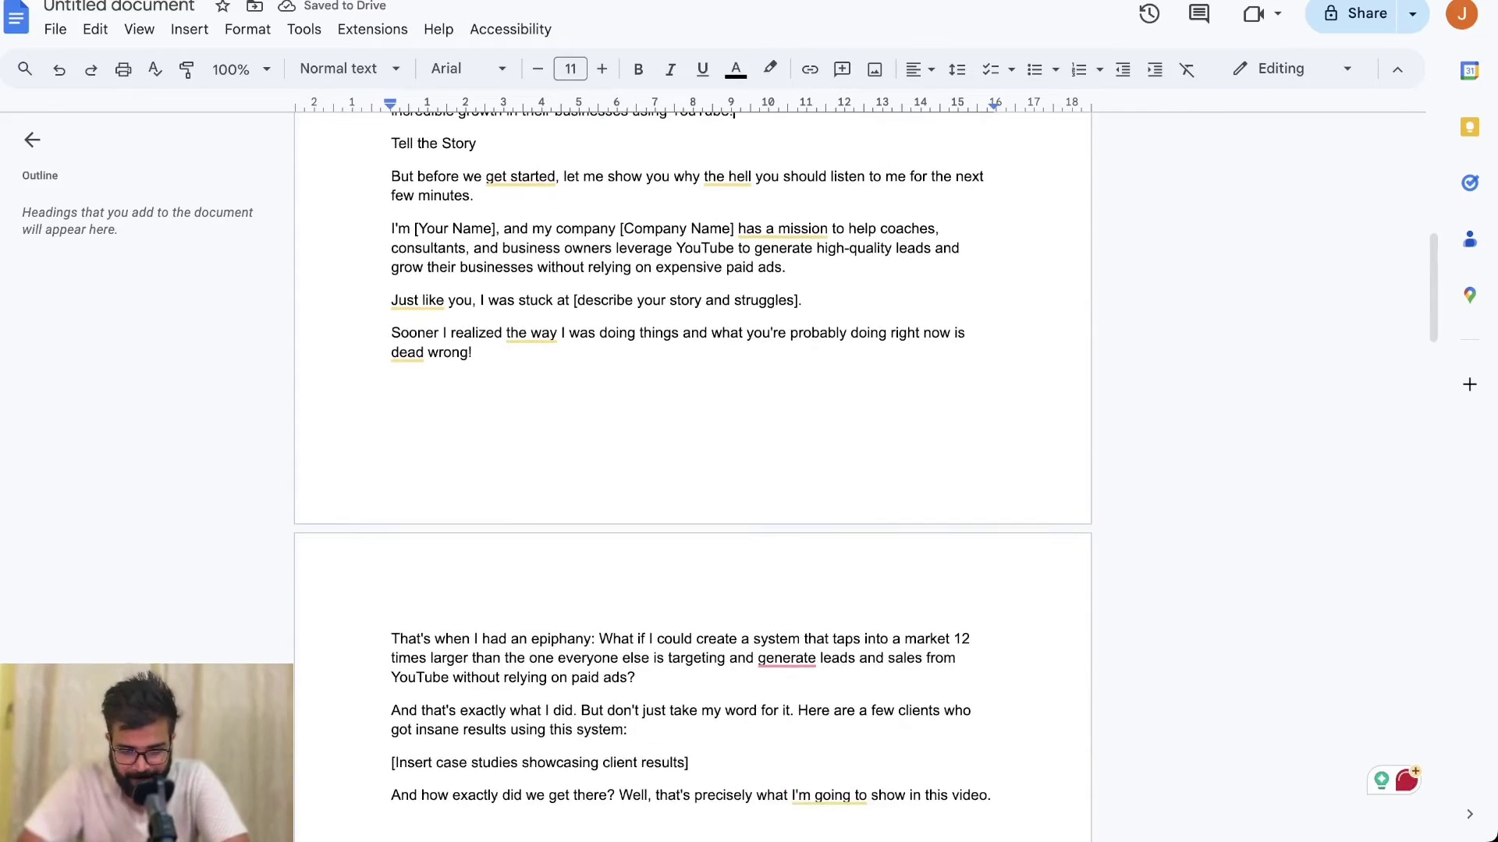
scroll(692, 468, down, 1)
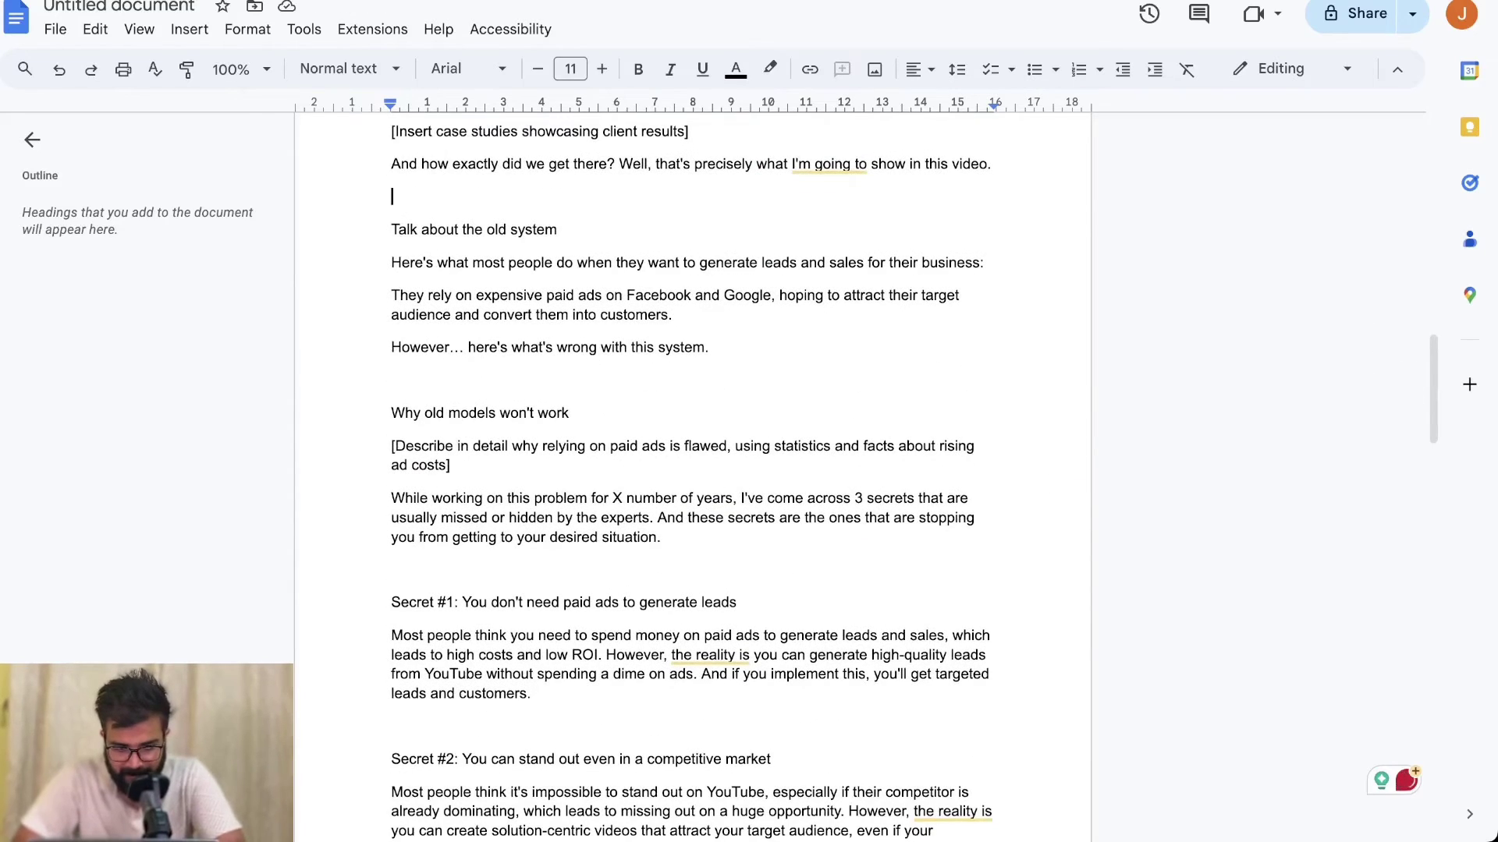
key(BackSpace)
Copy the placeholder "[Explain the YouTube Funnels system and why it's a better method]" and draft a reply in Claude asking to expand on it.
scroll(692, 468, down, 6)
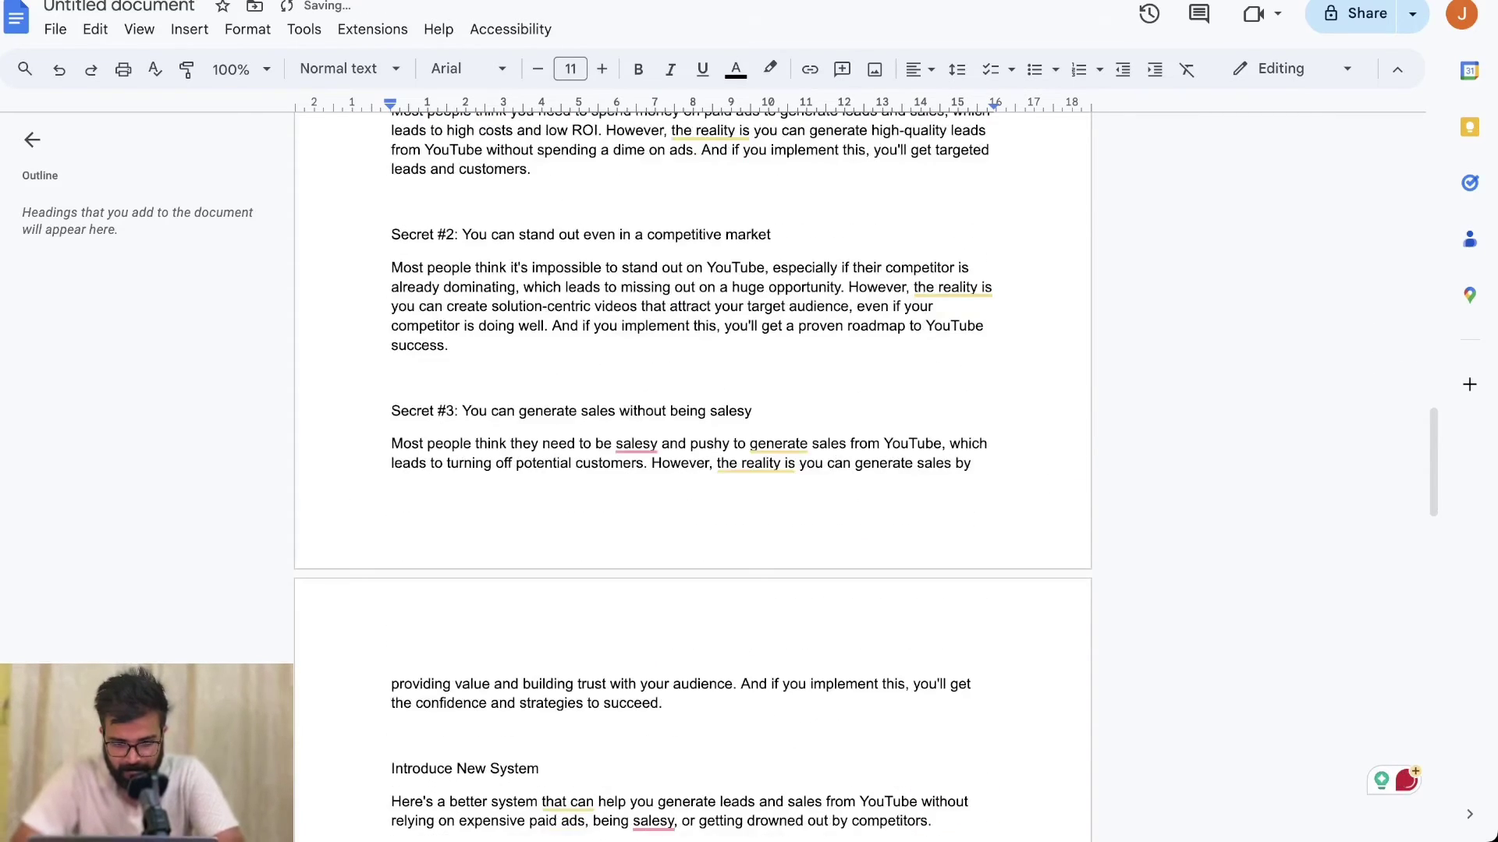
scroll(693, 468, down, 7)
scroll(692, 468, down, 1)
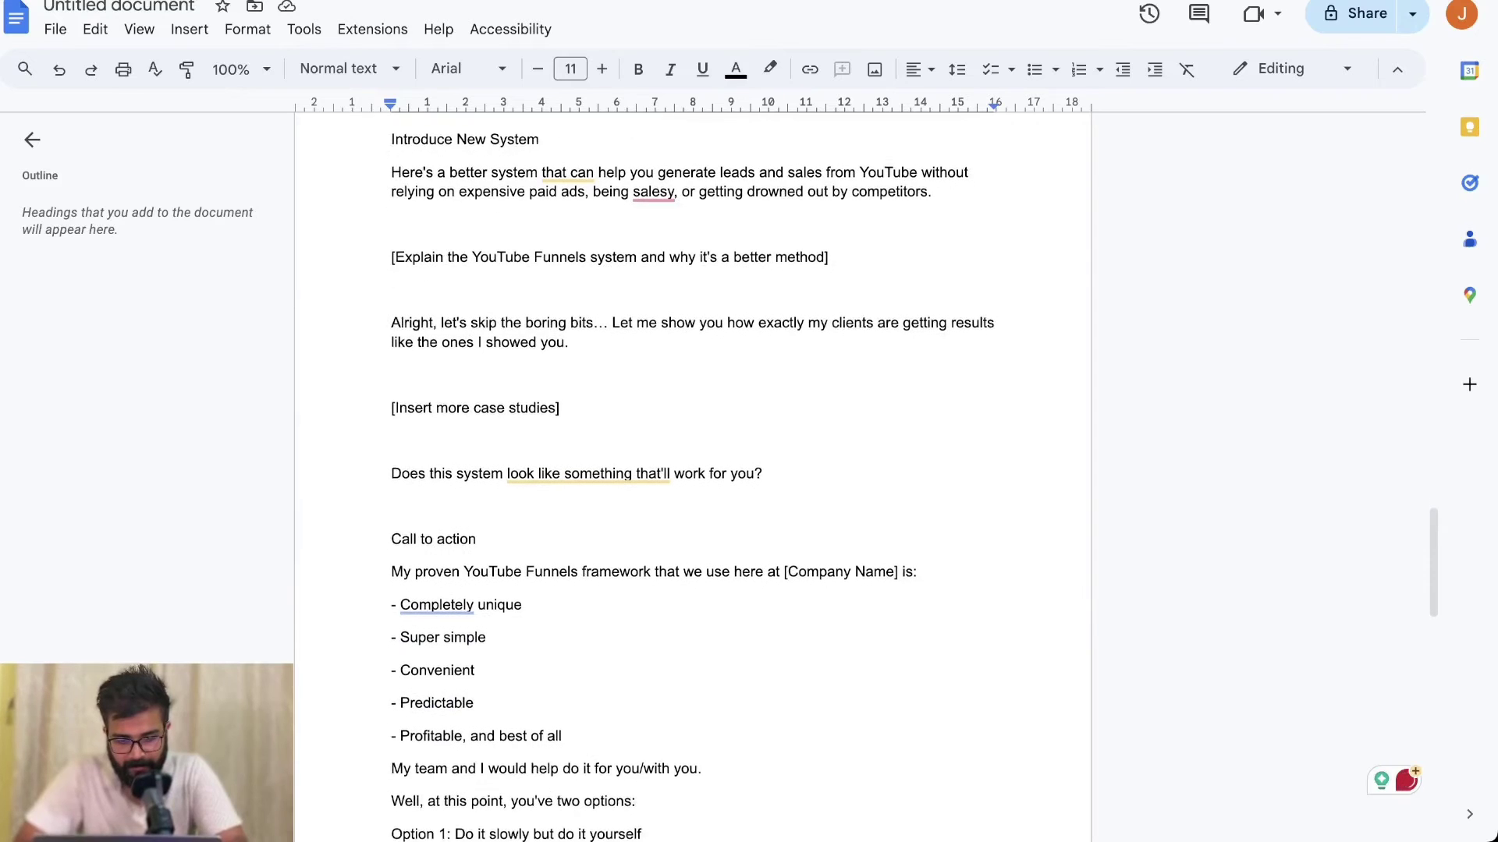
drag(391, 287, 836, 288)
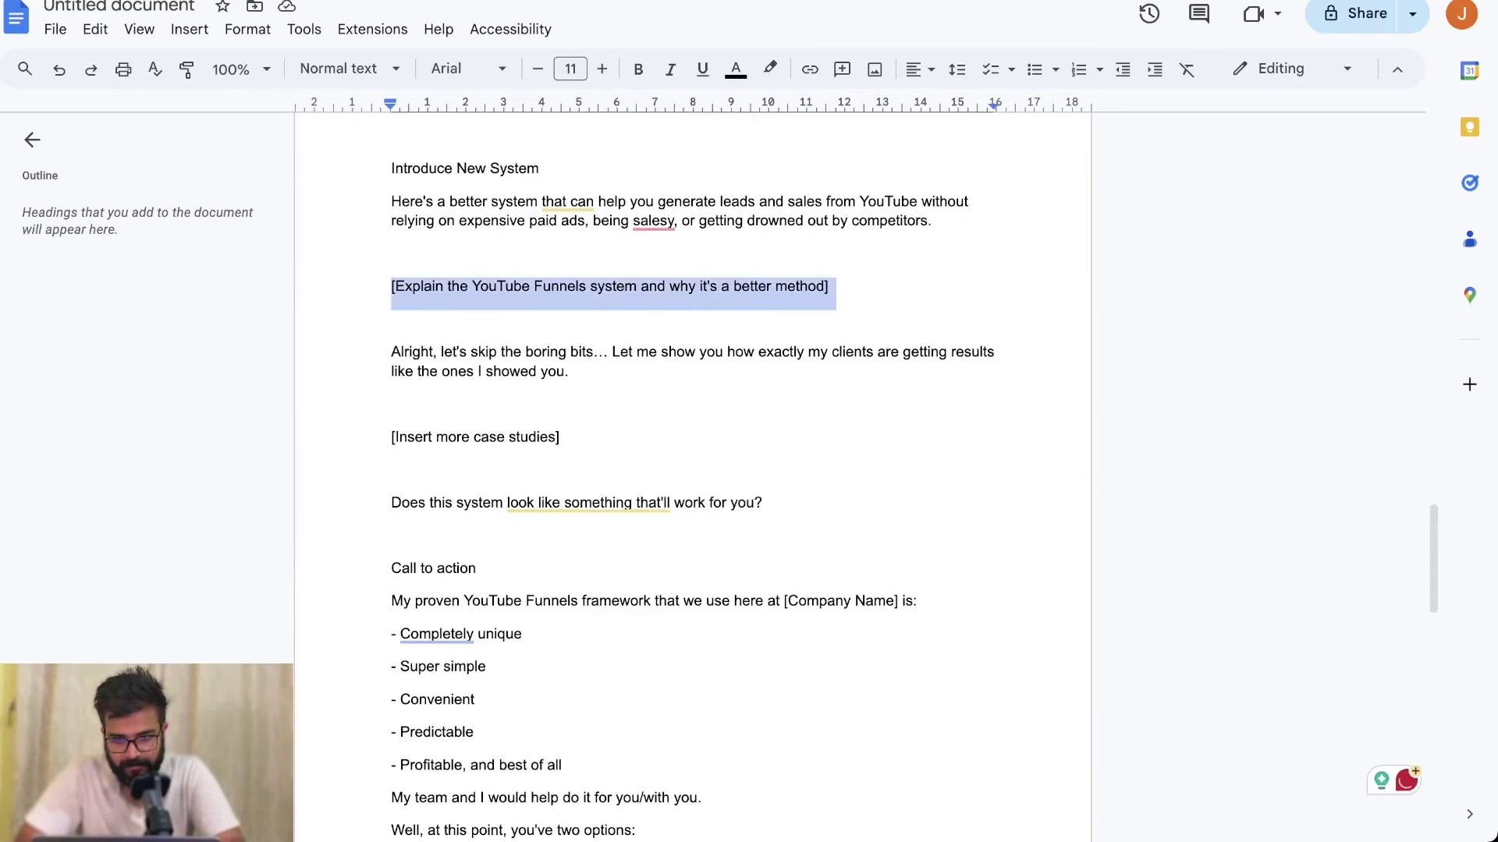
key(alt+Tab)
text(exp)
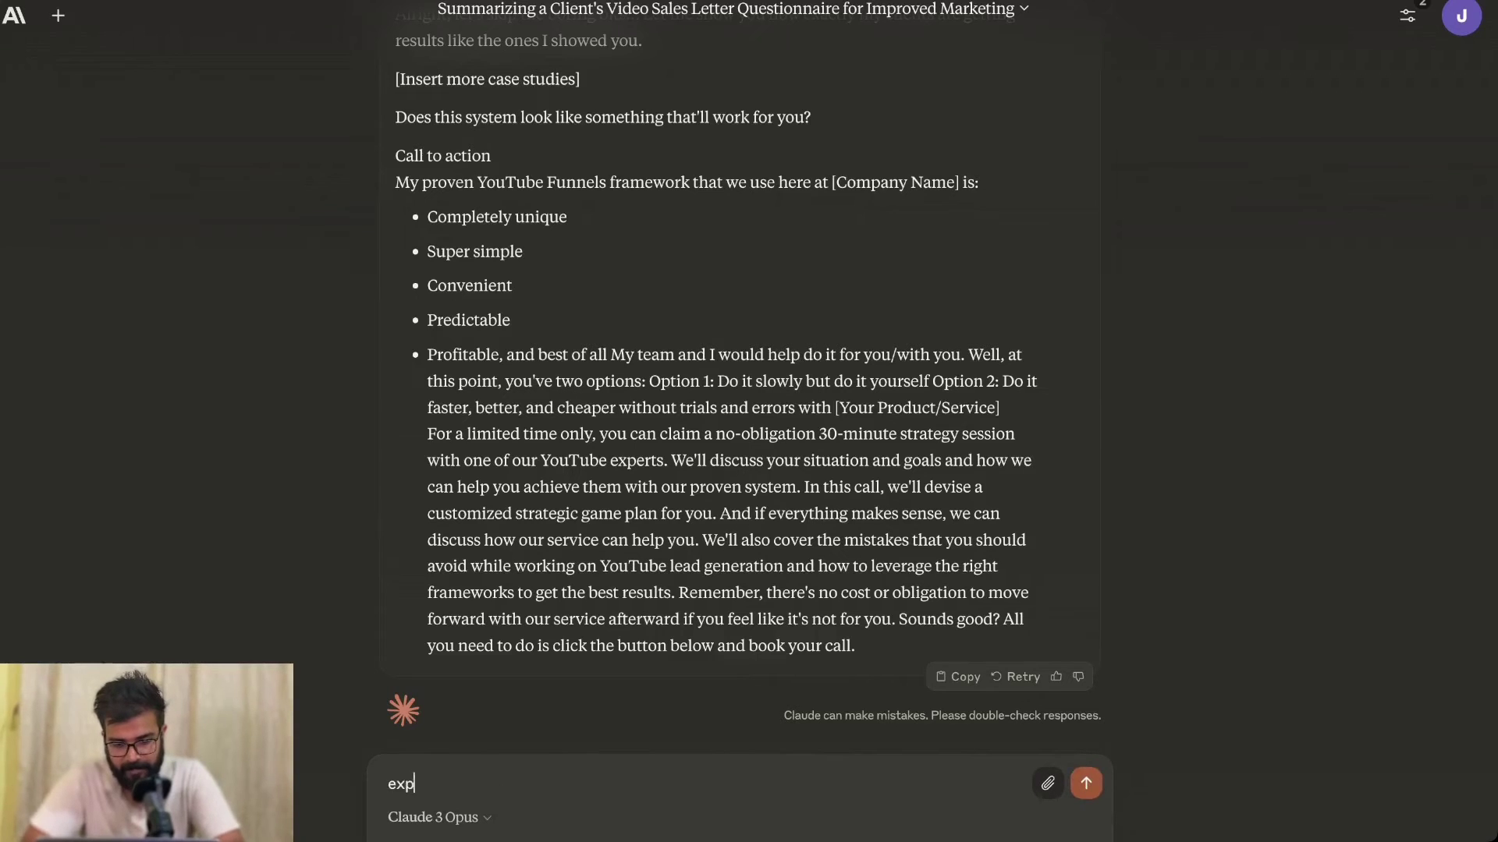
text(and on)
key(ctrl+v)
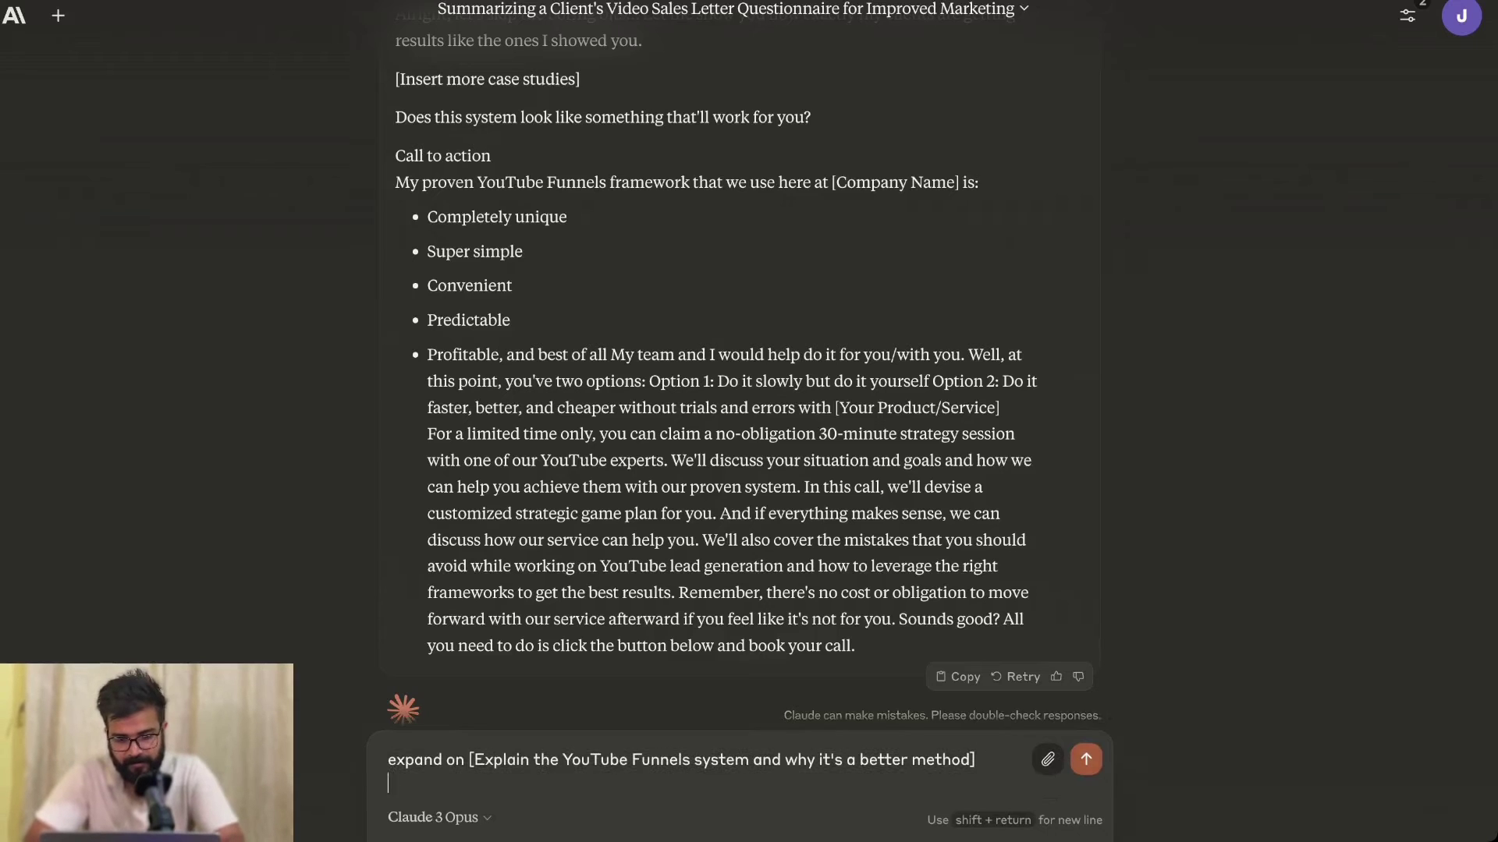
Add a separate line saying "Also include detailed case studies" and send the message.
key(shift+Return)
text(A)
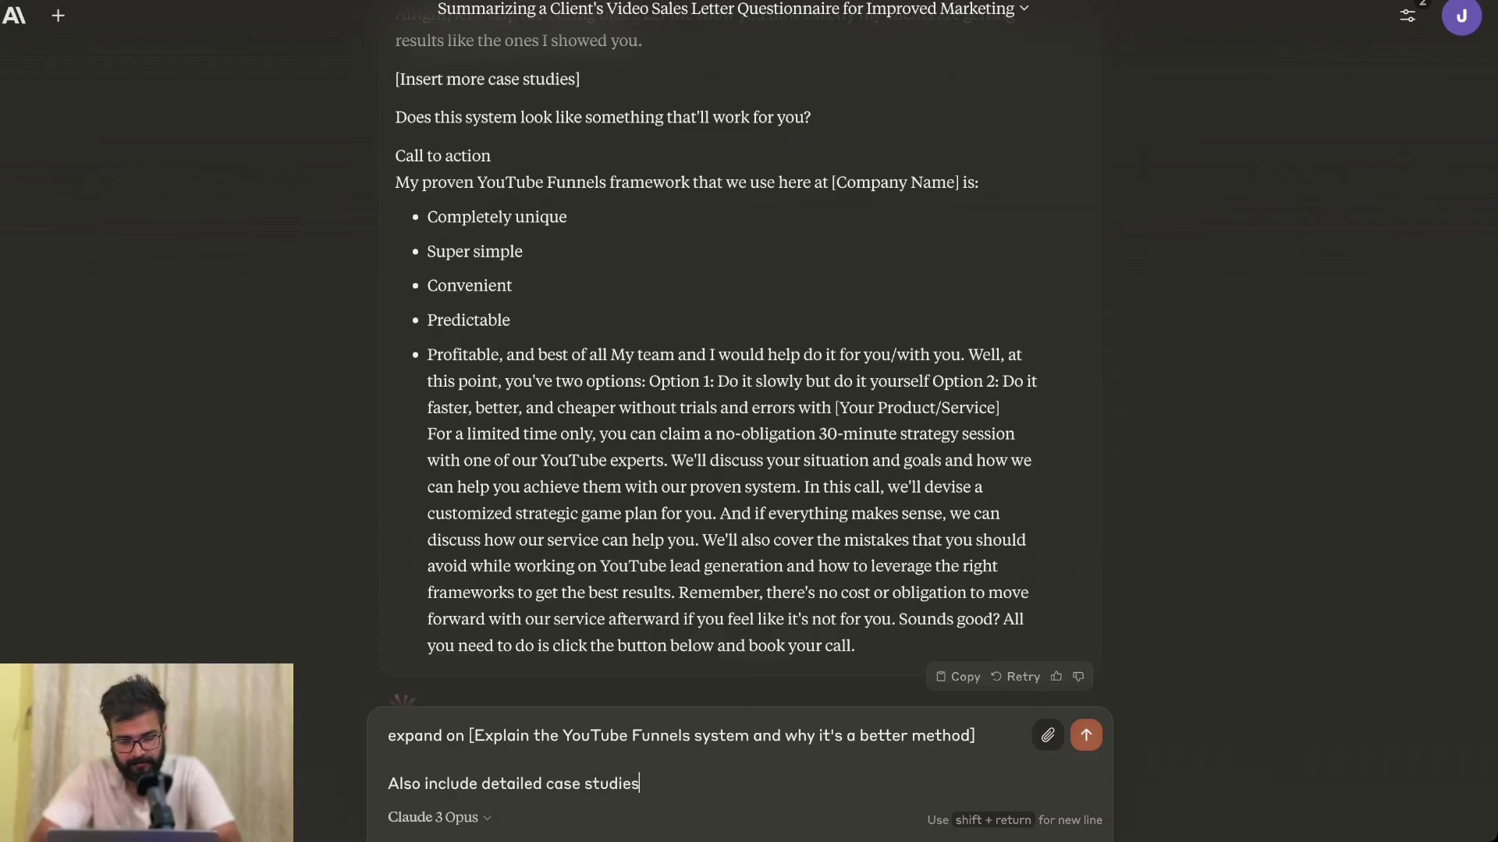
text(lso include detailed case studies)
key(Return)
Paste Claude's expanded YouTube Funnels explanation and case studies over the selected placeholder in the Google Docs letter.
drag(432, 558, 621, 559)
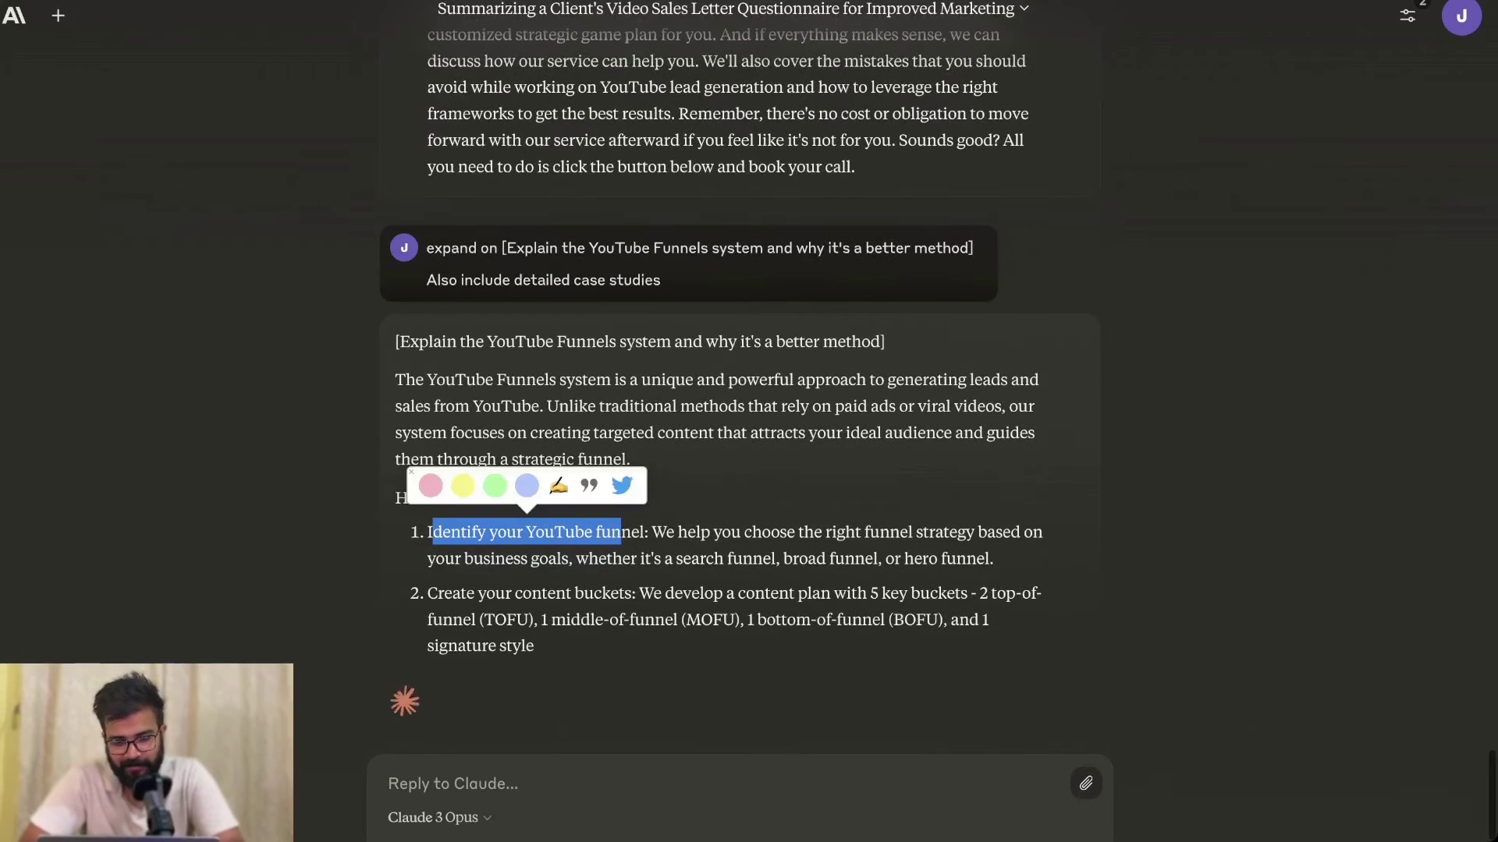
drag(427, 594, 610, 594)
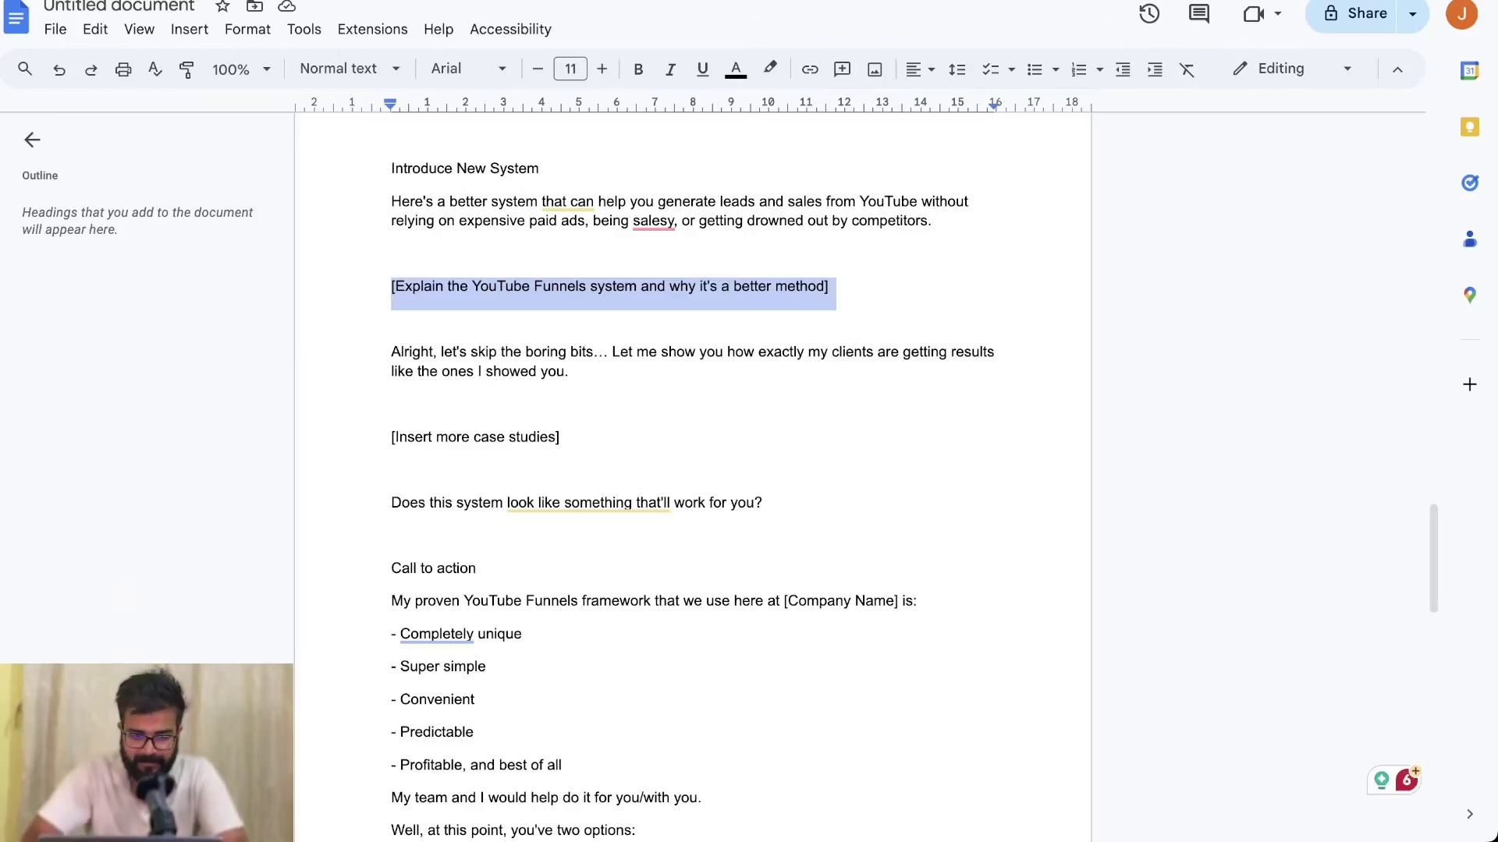
key(ctrl+v)
scroll(693, 468, up, 20)
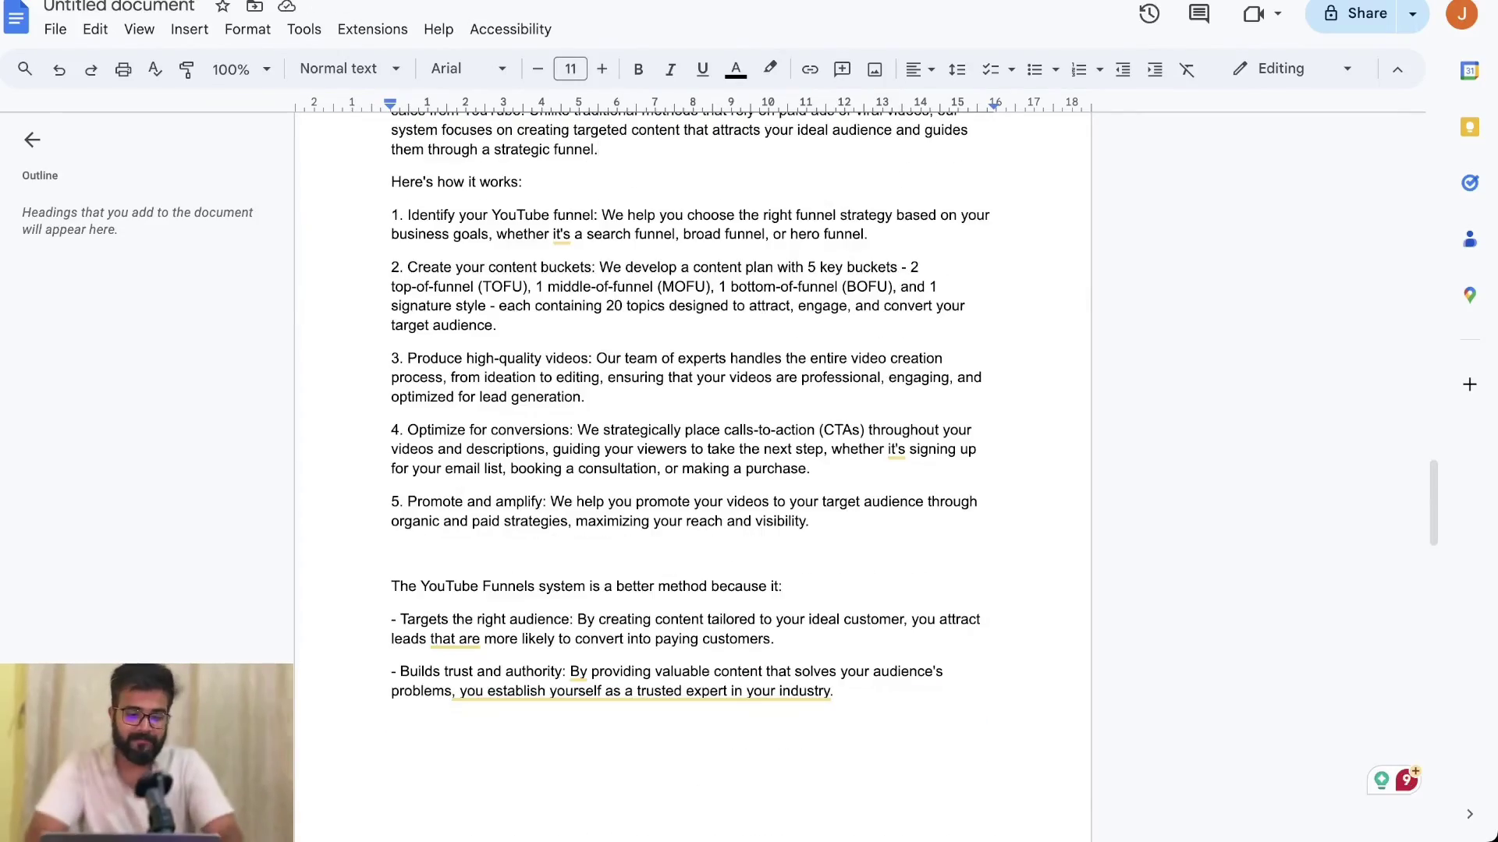
Remove the blank lines above the "Secret #1", "Secret #2" and "Secret #3" headings in the sales letter.
scroll(693, 468, up, 7)
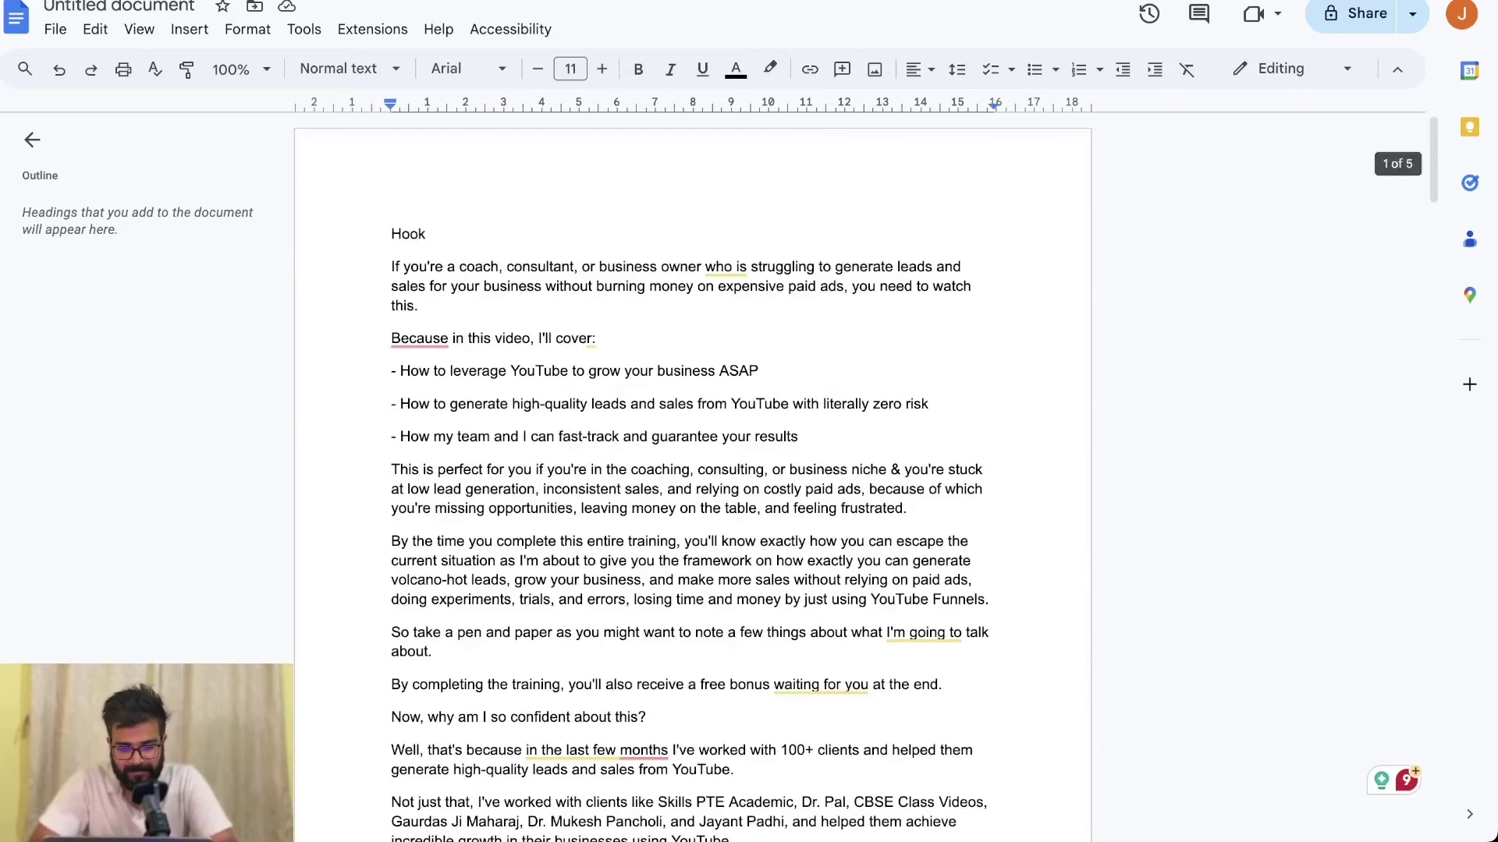
scroll(693, 468, down, 3)
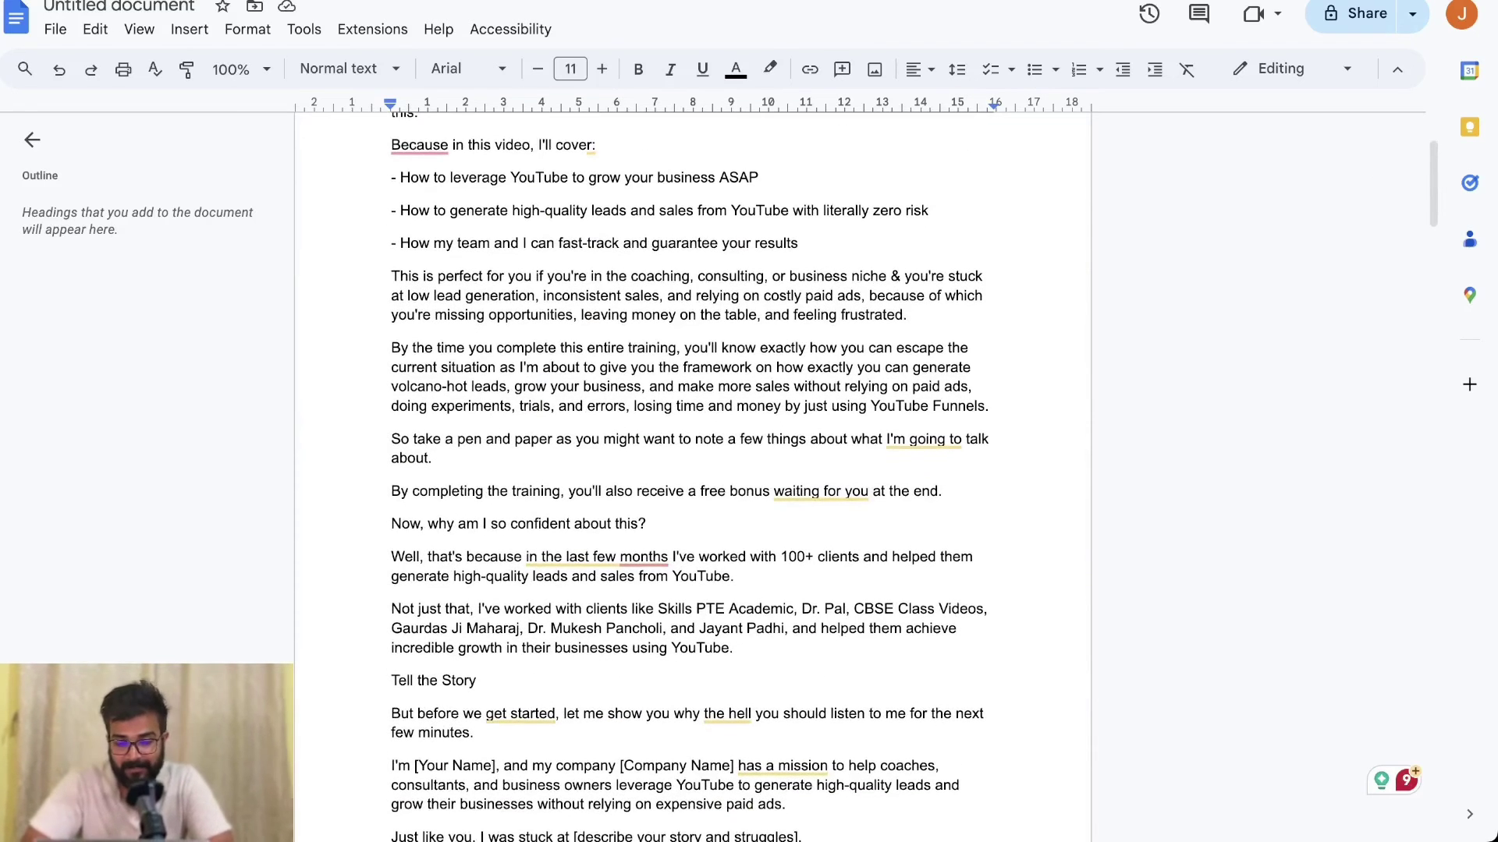
scroll(693, 468, down, 4)
scroll(692, 468, down, 3)
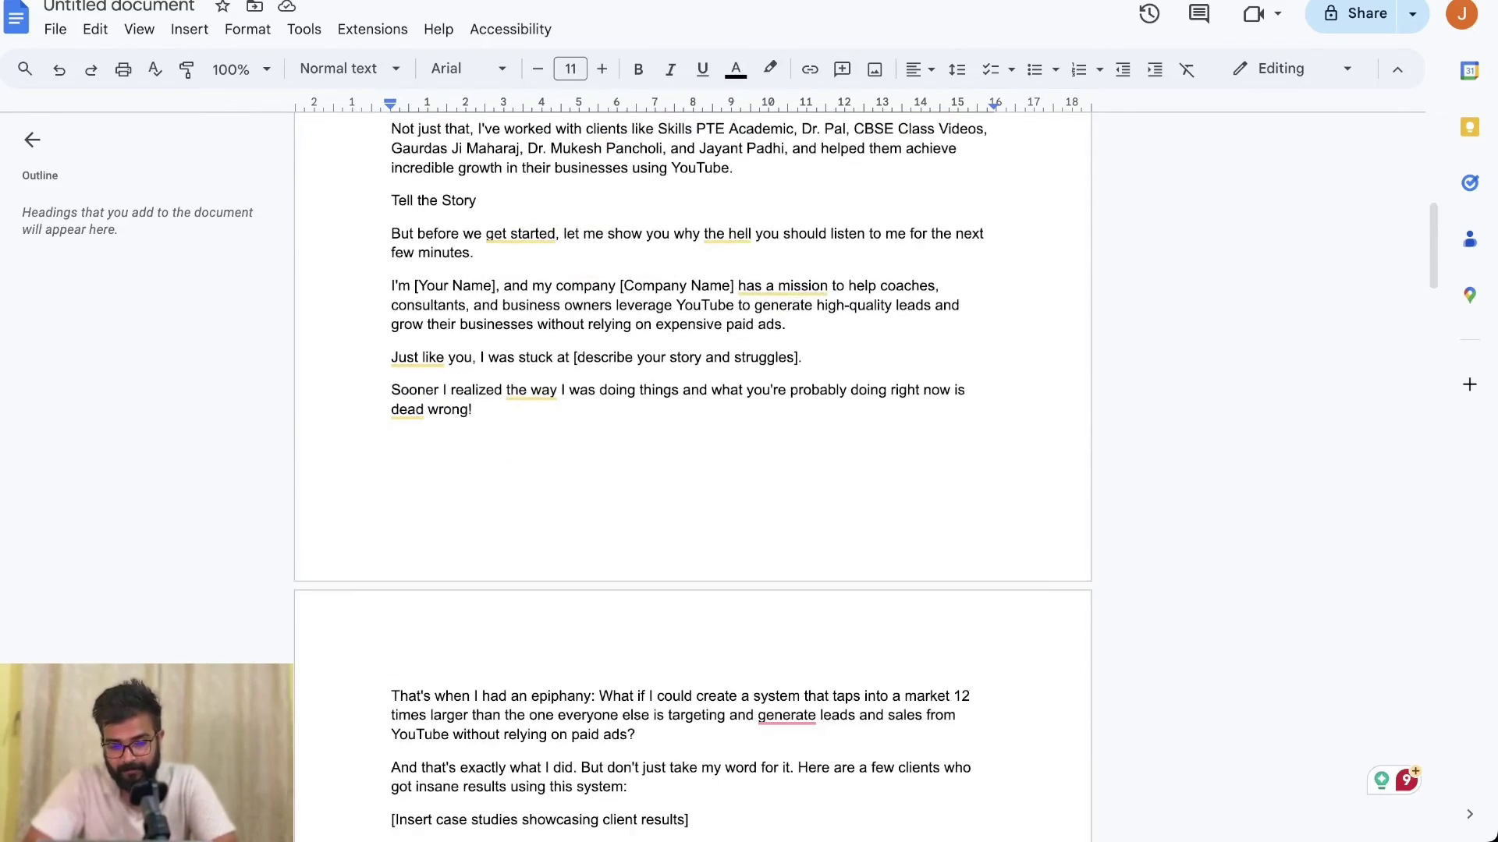
scroll(692, 468, down, 1)
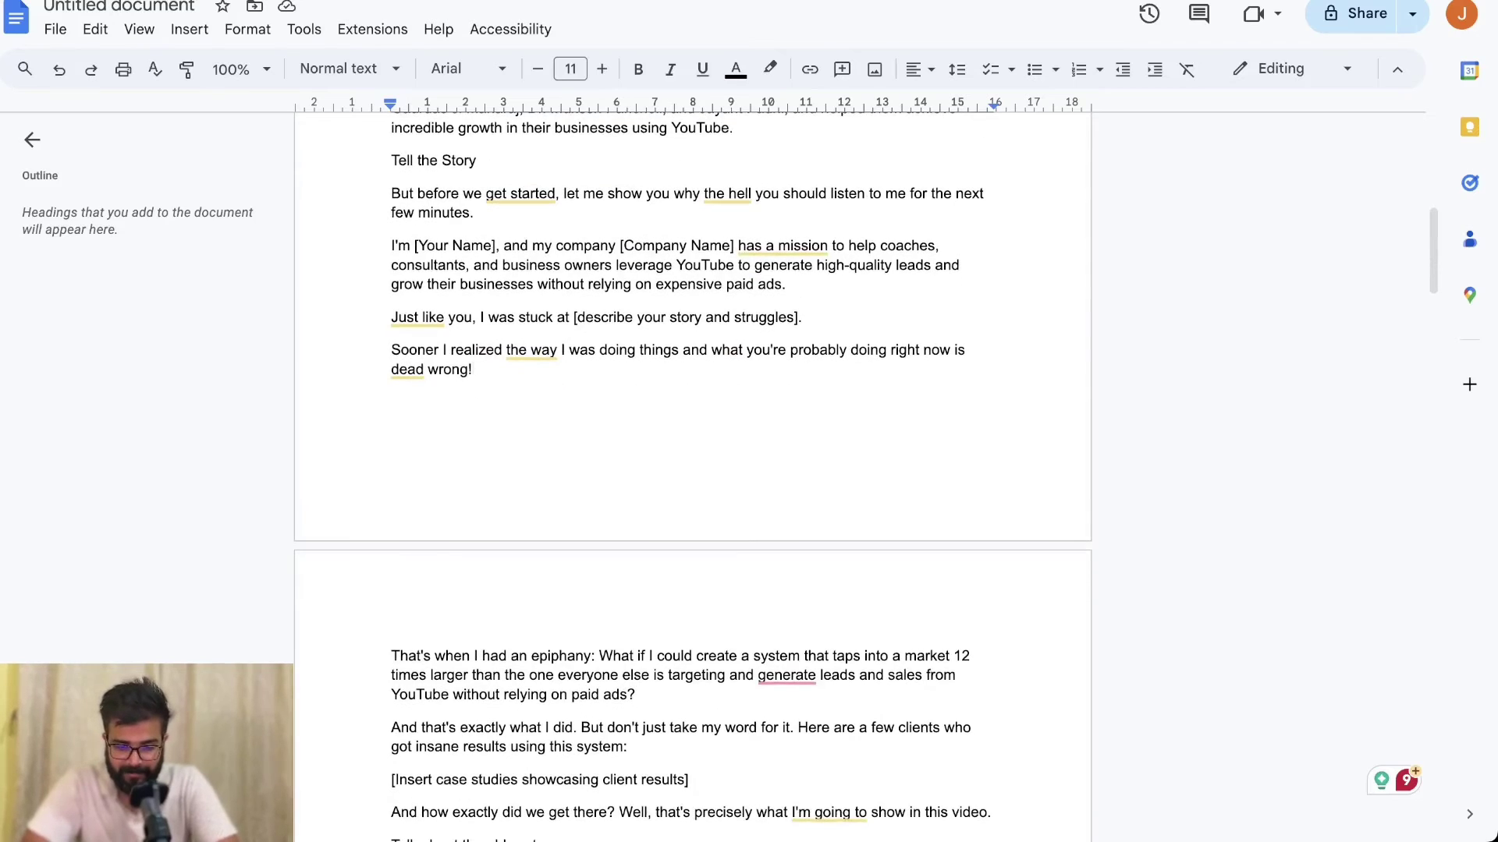
scroll(692, 468, down, 11)
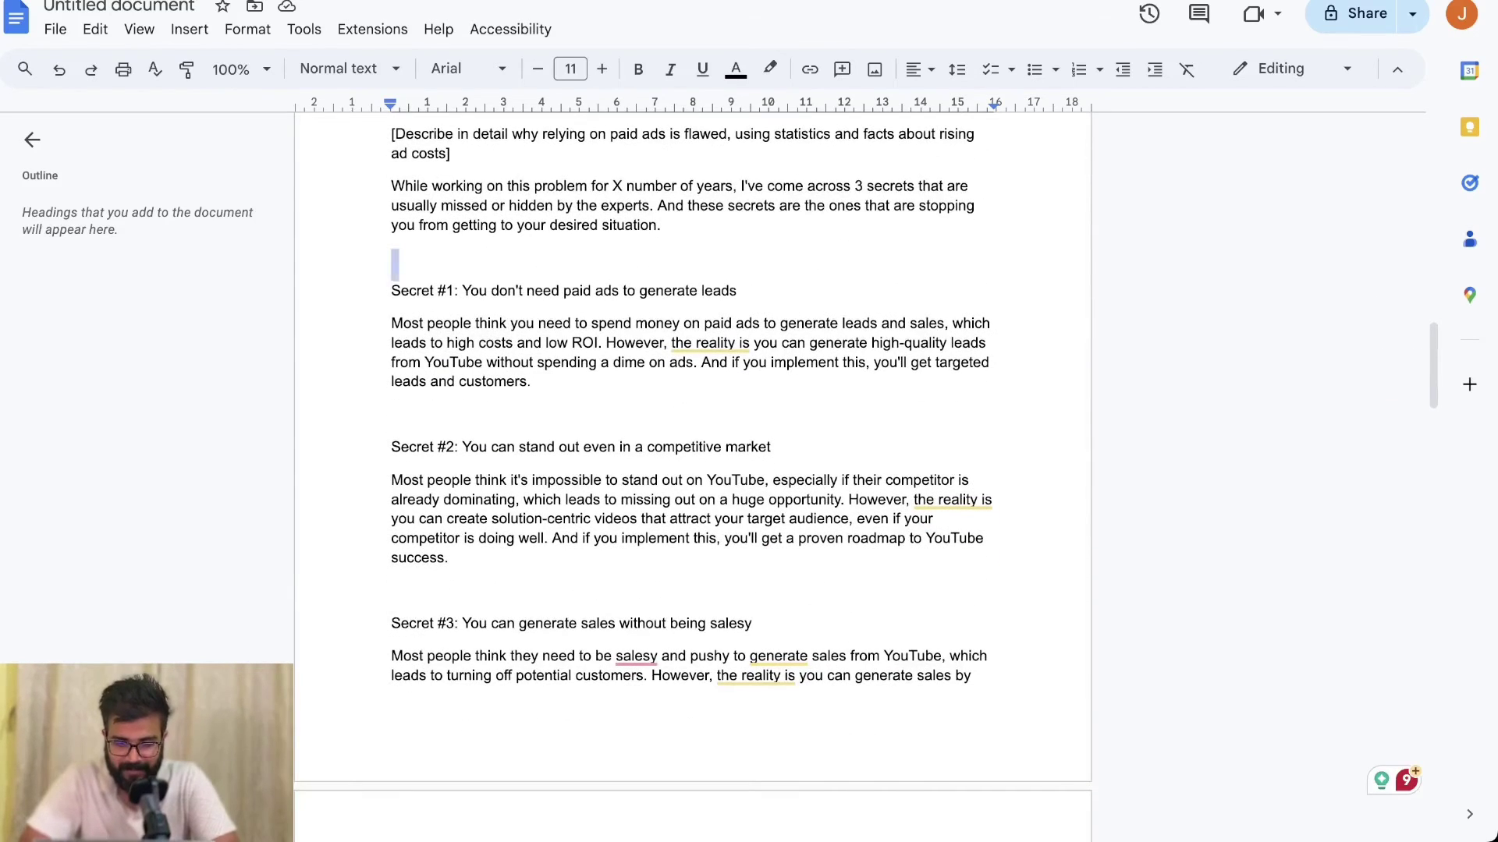
key(BackSpace)
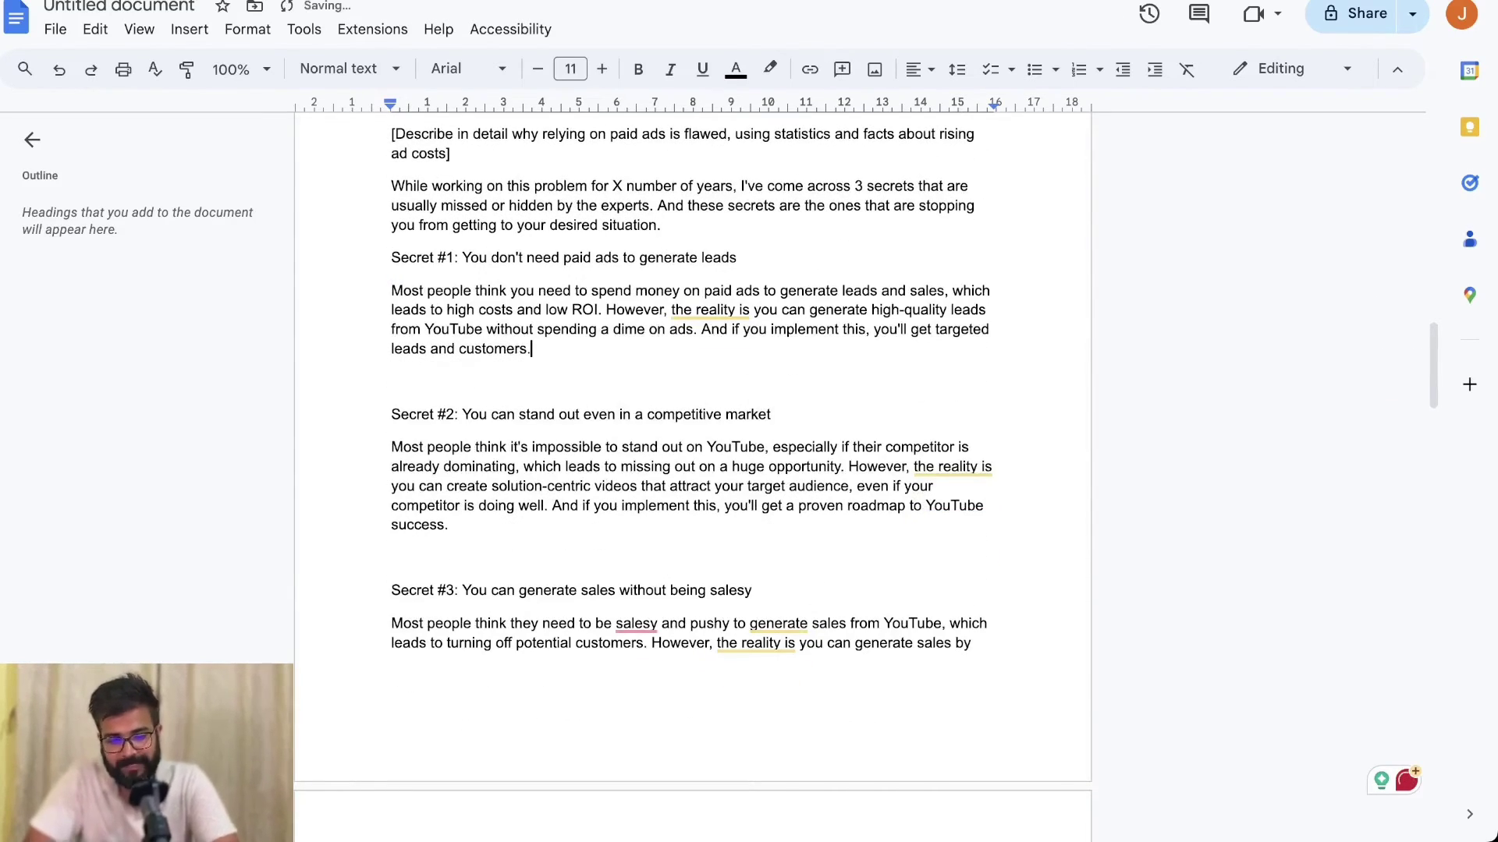
key(Delete)
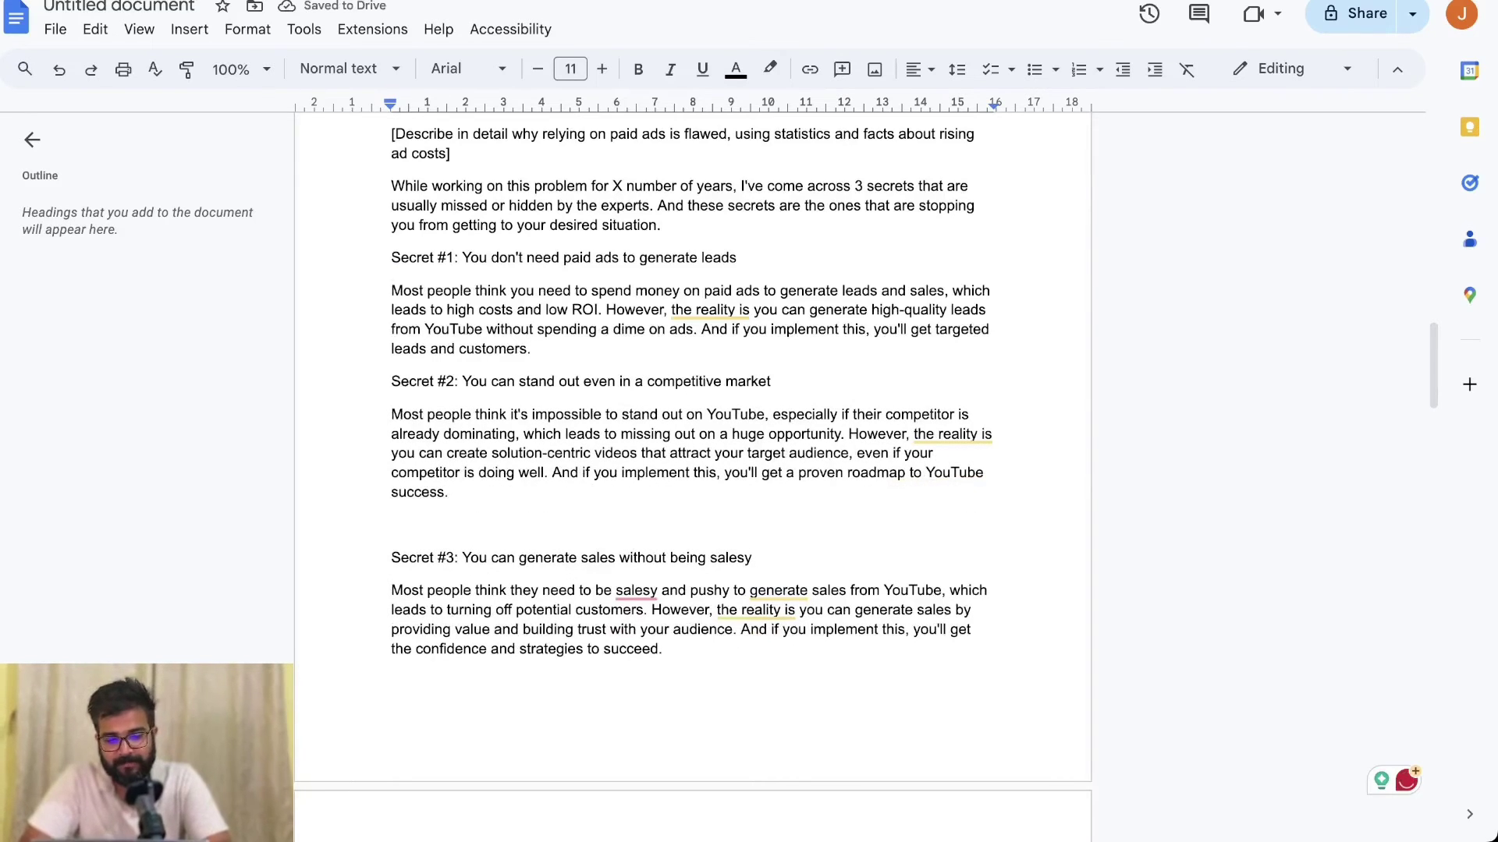
key(BackSpace)
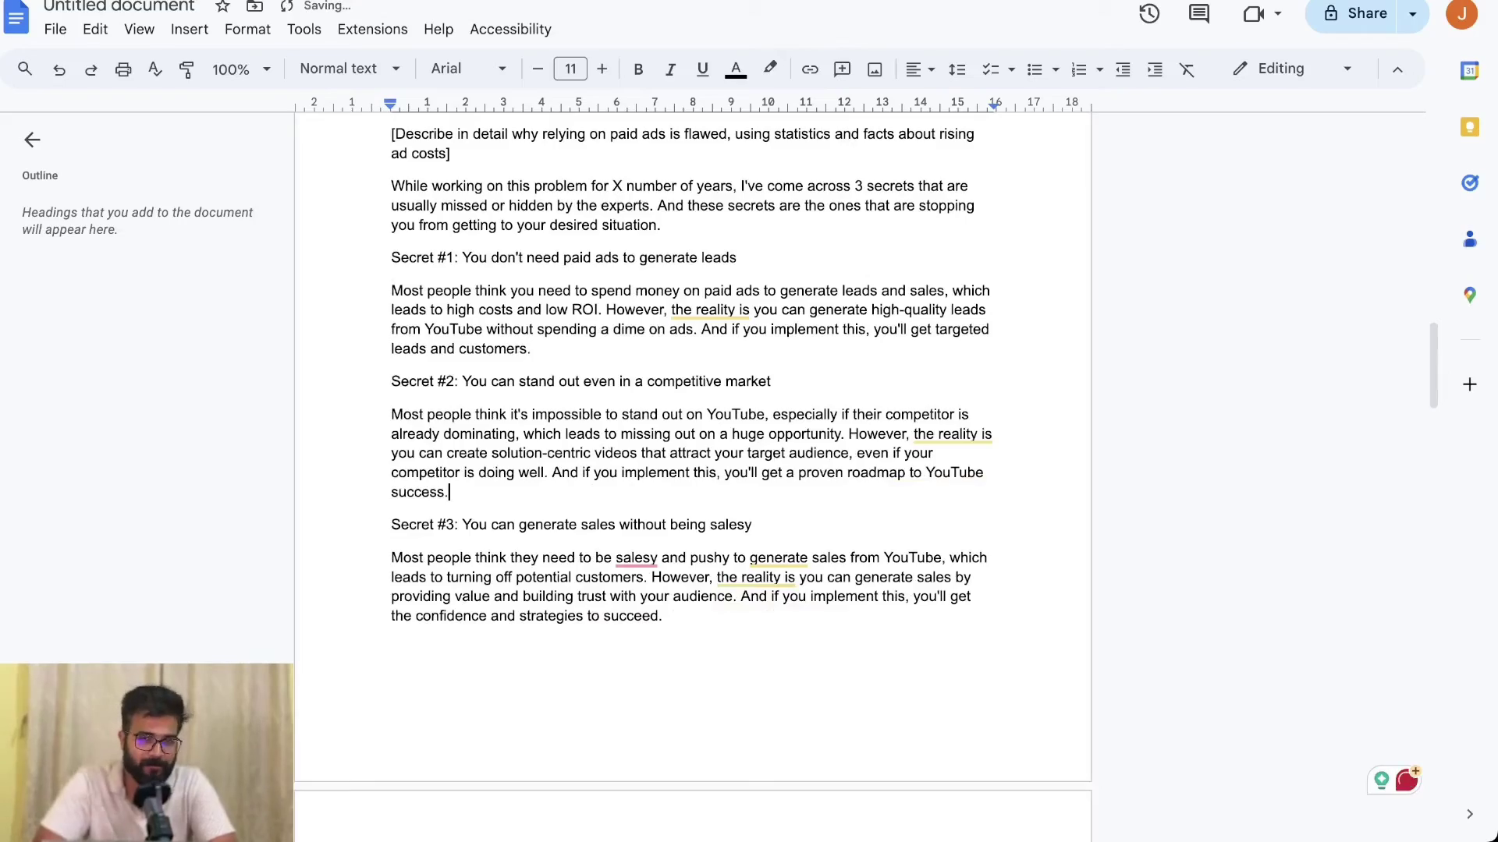
Remove the blank lines around the YouTube Funnels placeholder and within the explanation in the "Introduce New System" section.
scroll(692, 468, down, 15)
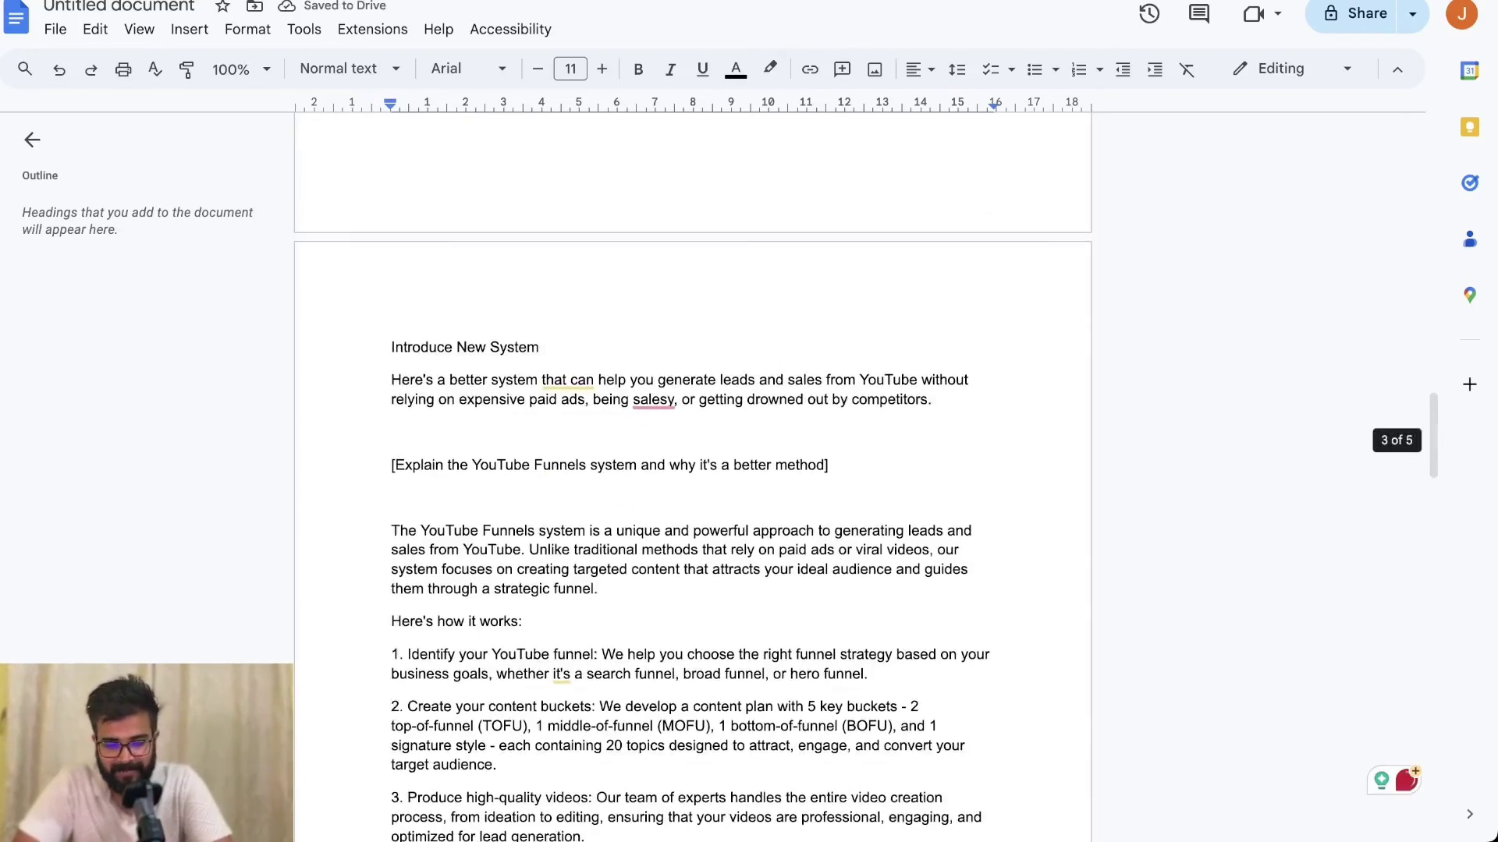
click(391, 304)
key(BackSpace)
Review the cleaned-up letter, examining the three secrets, the YouTube Funnels explanation, the case studies and the call to action.
scroll(683, 453, up, 15)
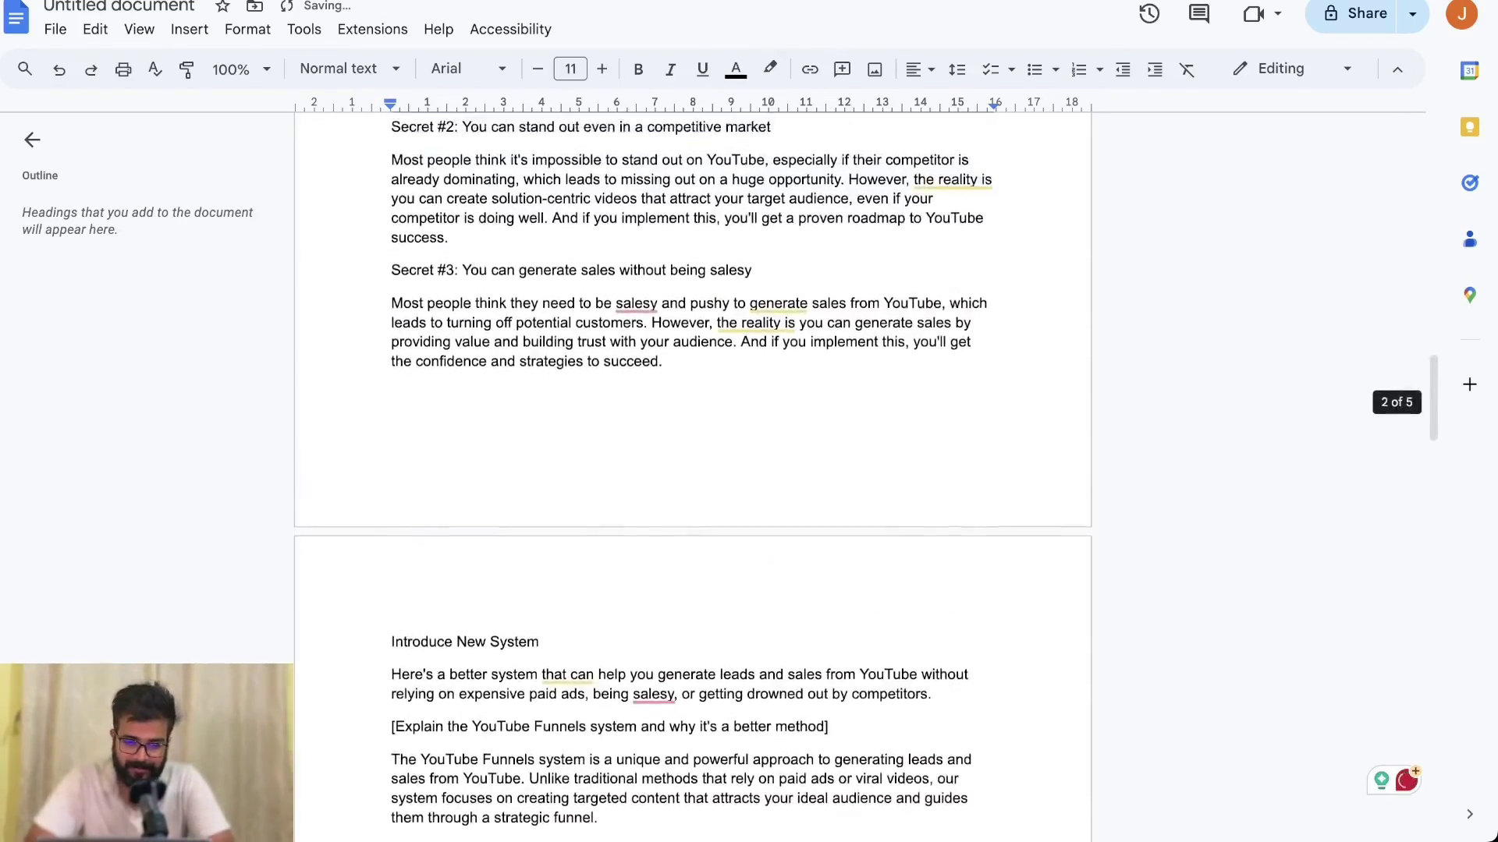
drag(404, 250, 392, 335)
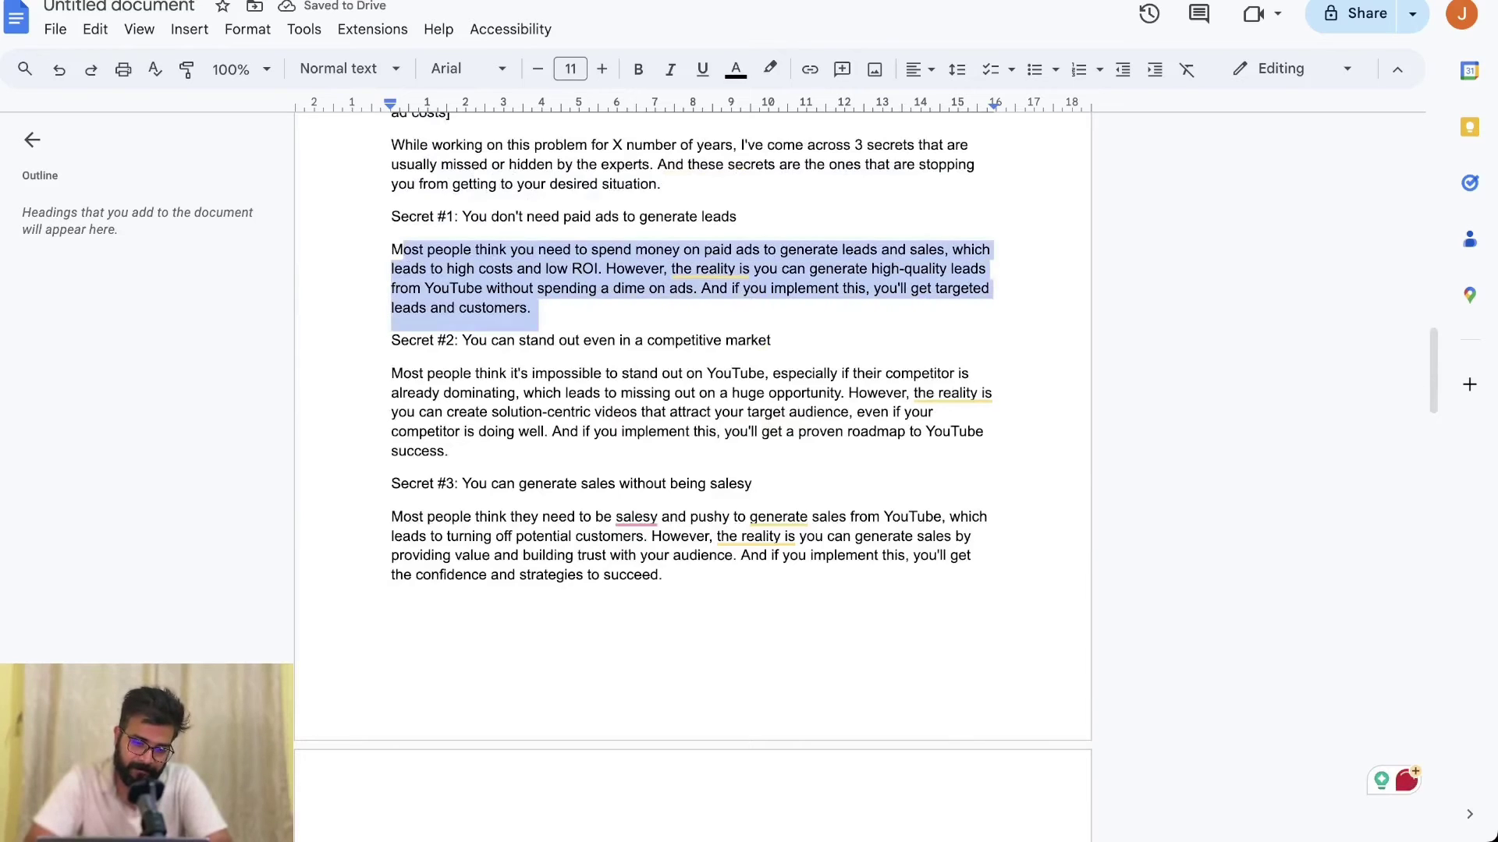
drag(433, 393, 530, 431)
drag(427, 537, 628, 556)
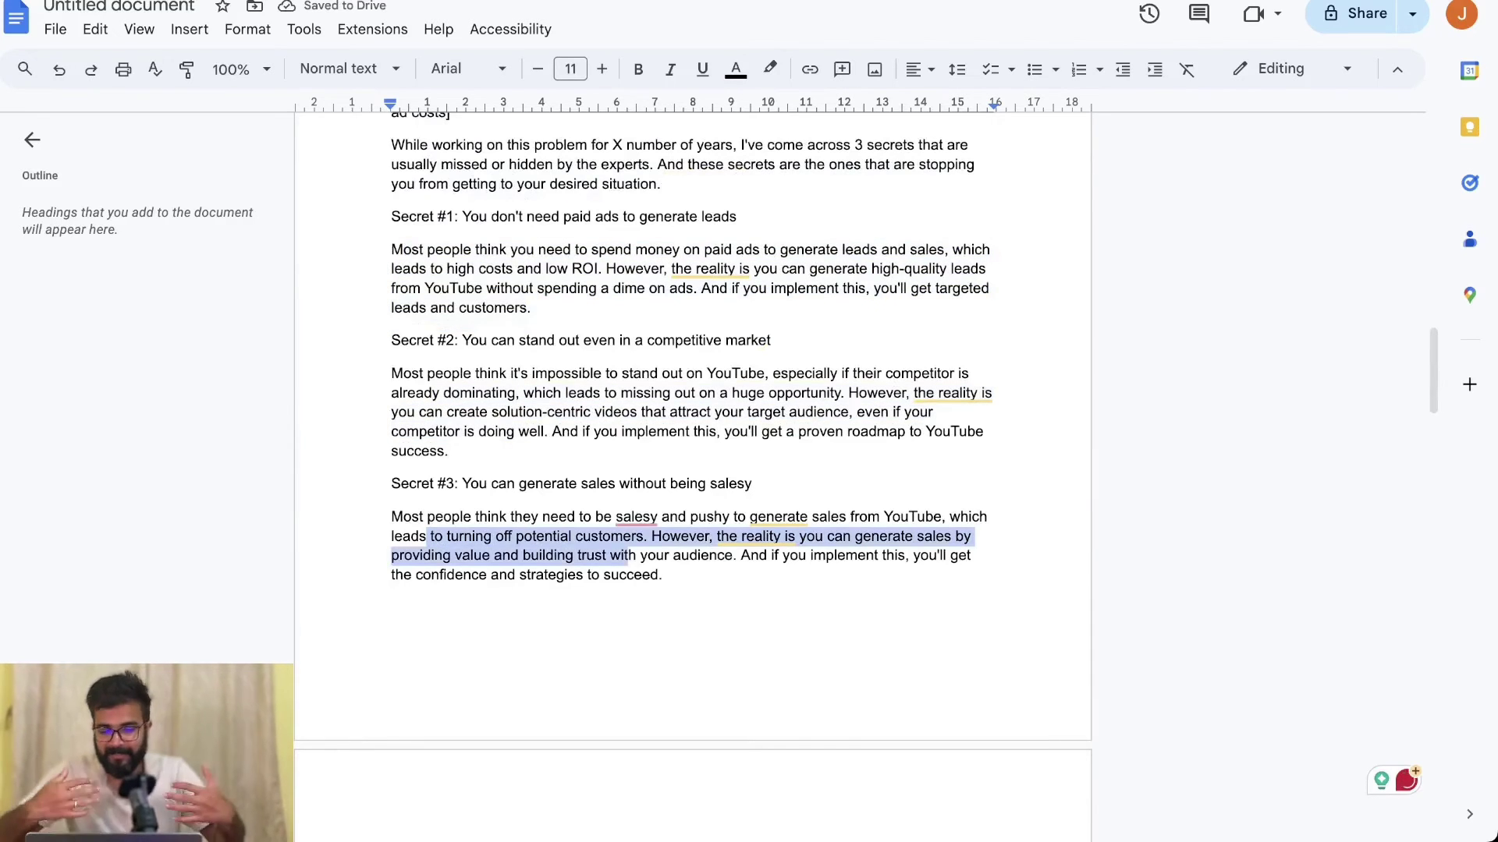
scroll(702, 468, down, 15)
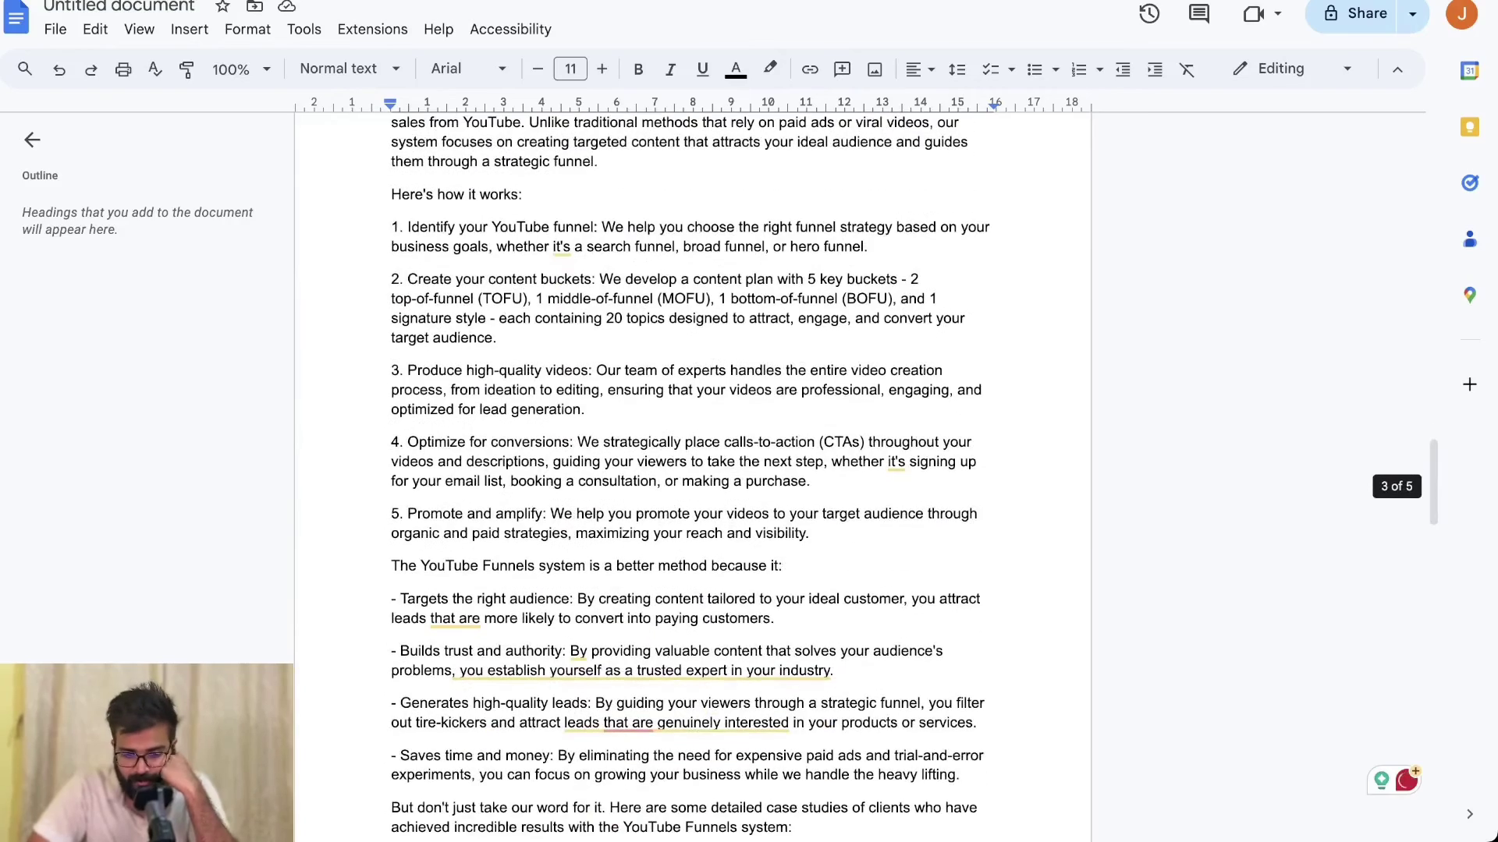
scroll(702, 468, down, 5)
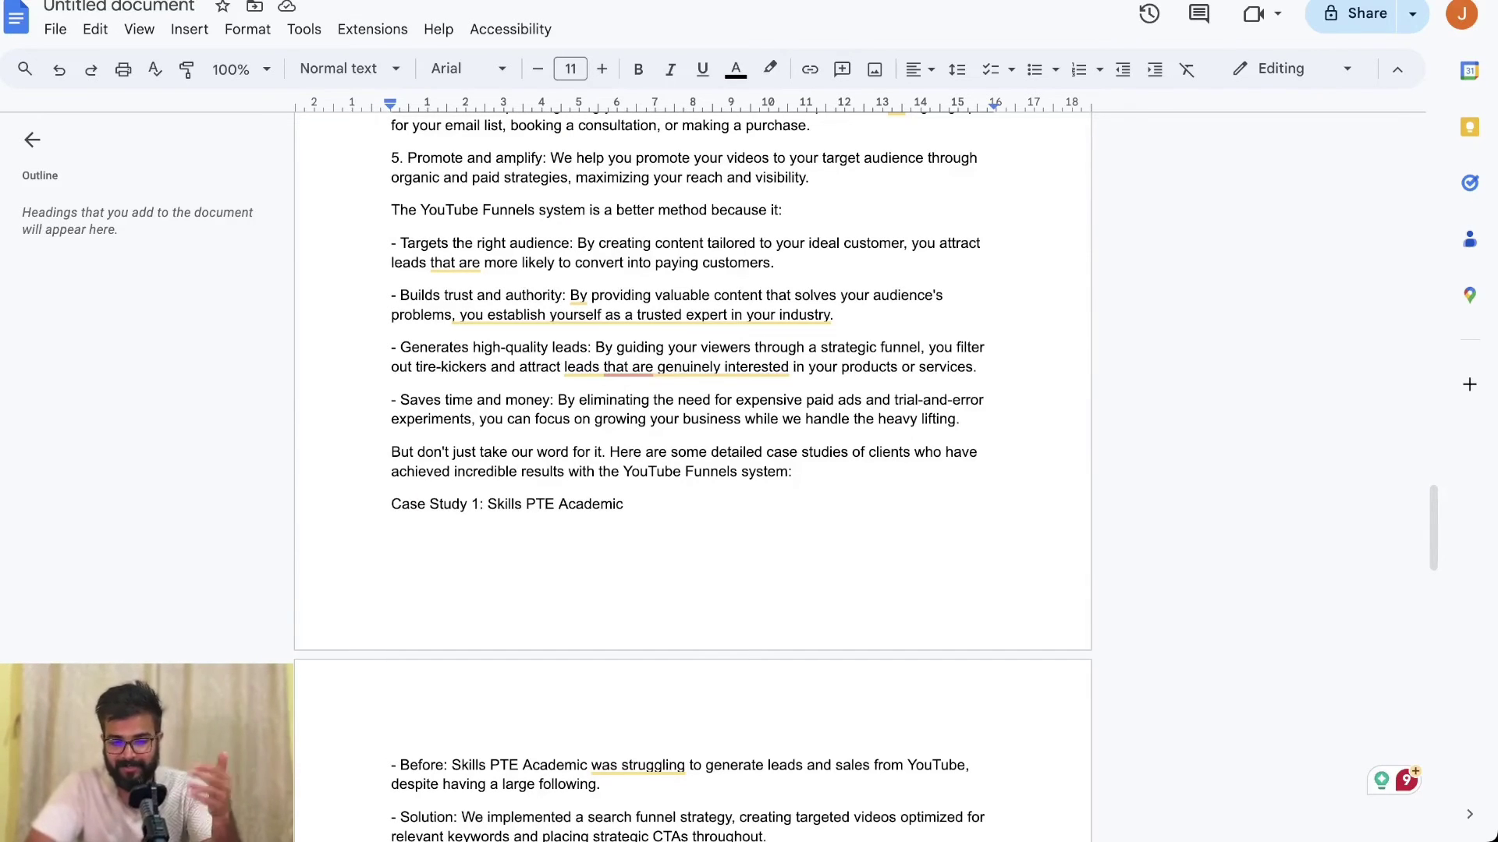
scroll(693, 468, down, 15)
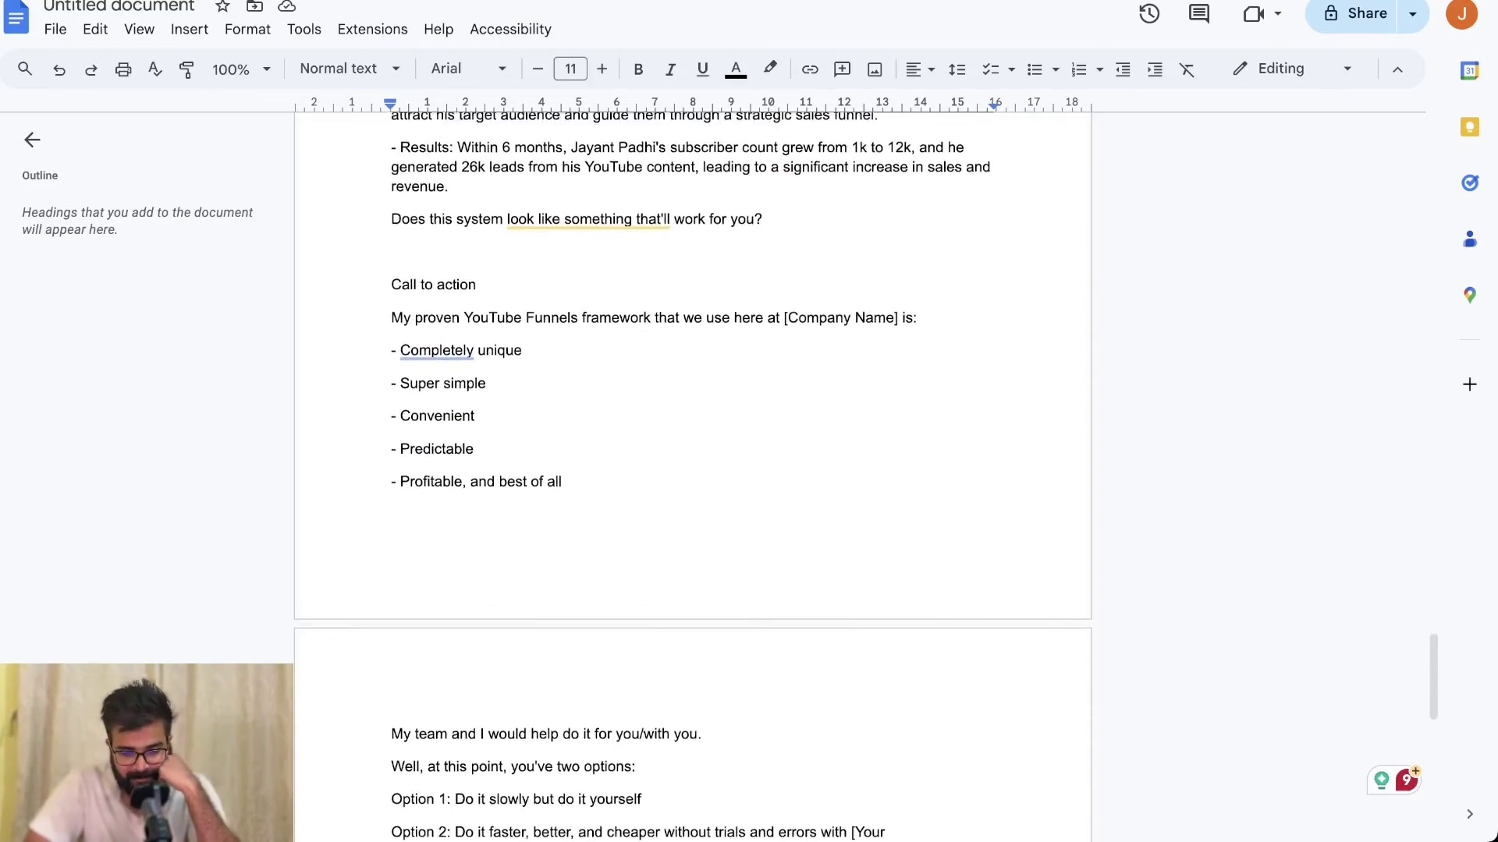
scroll(692, 468, down, 2)
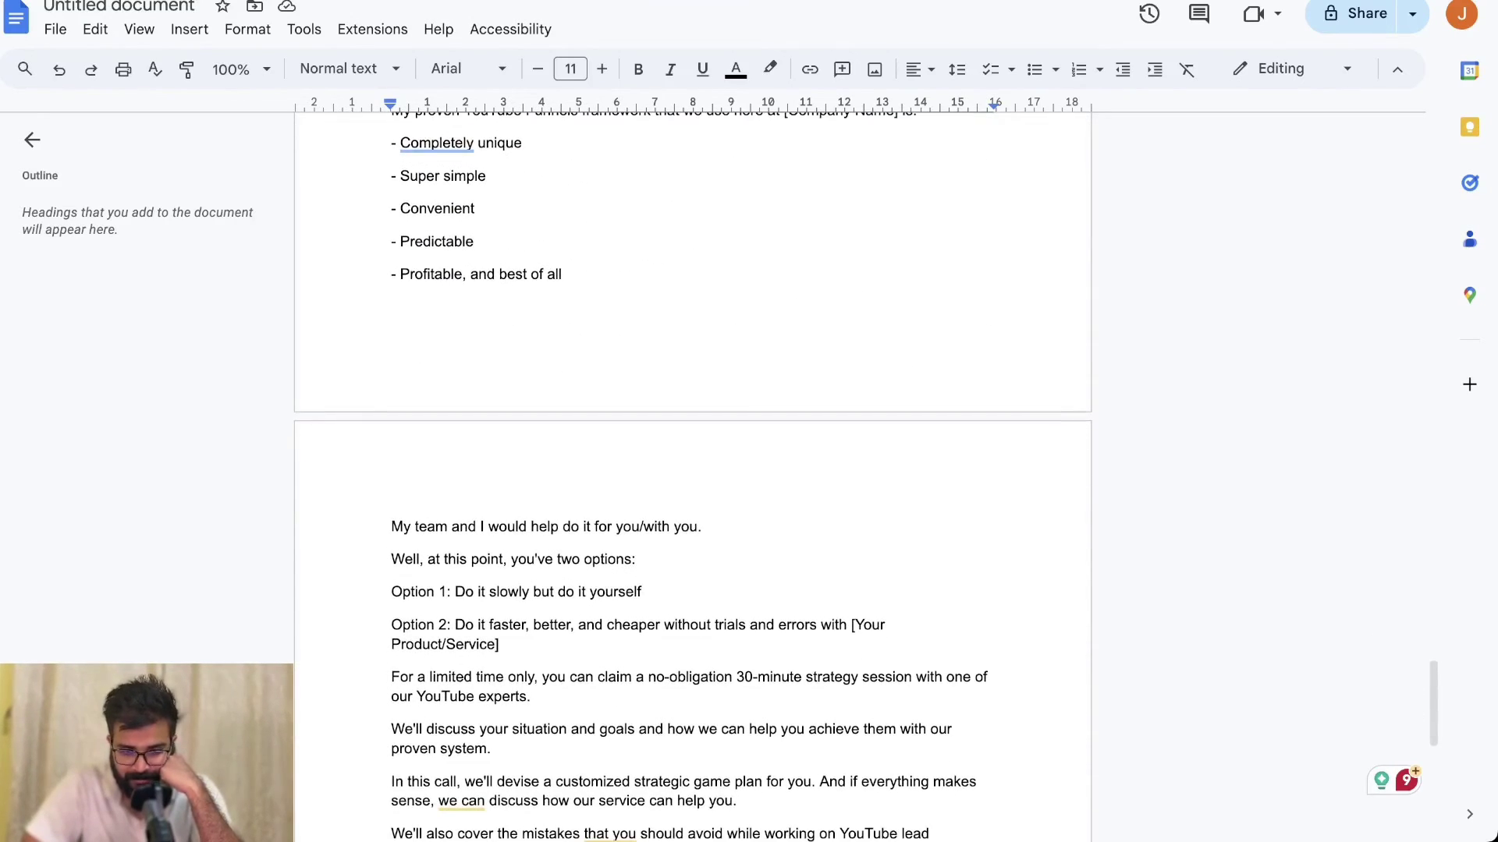
scroll(693, 468, up, 2)
scroll(693, 468, down, 10)
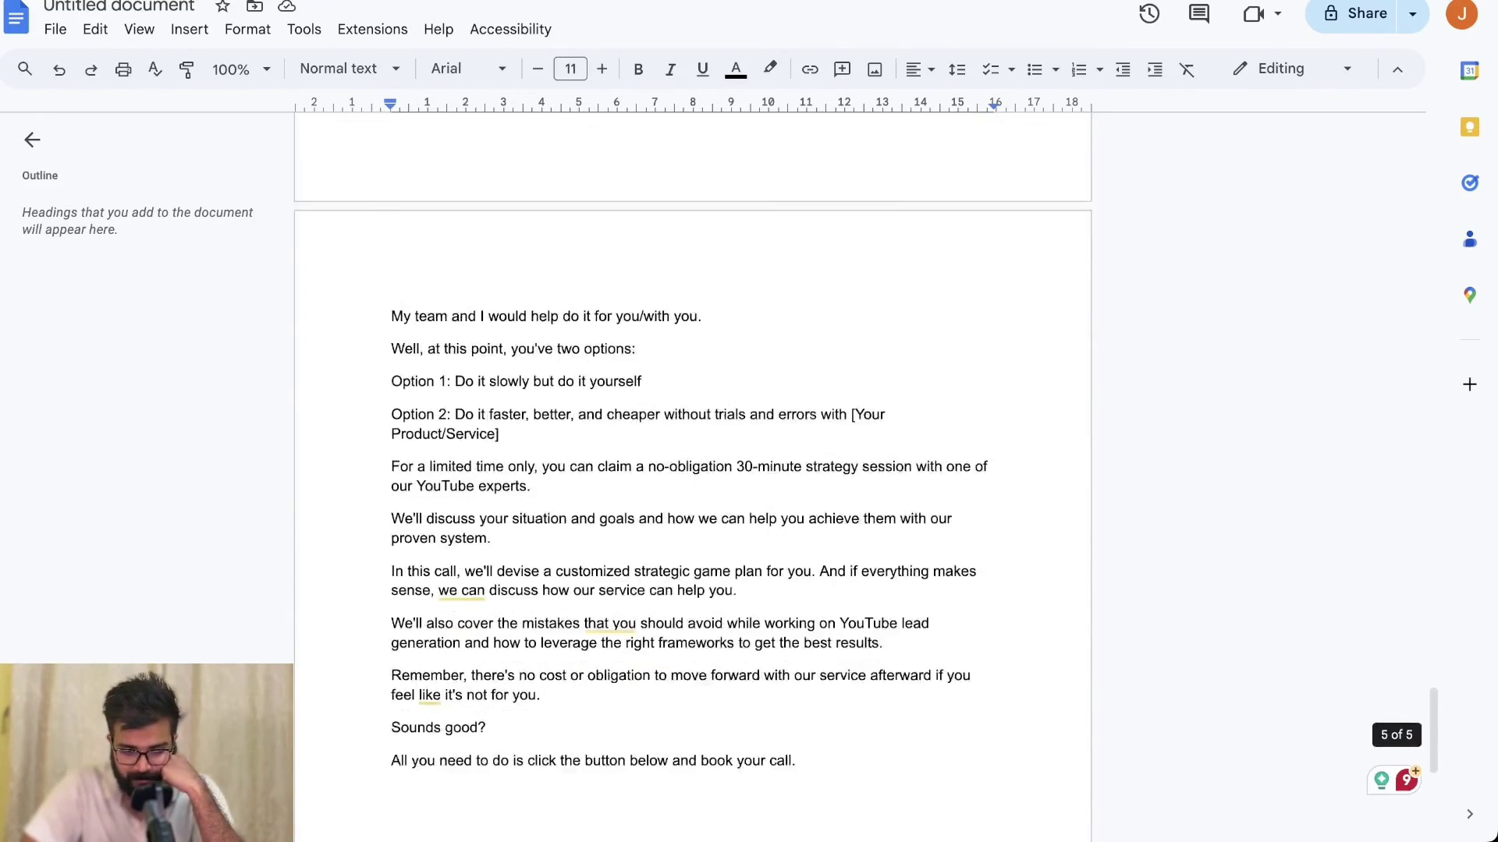
scroll(692, 468, up, 12)
scroll(693, 468, up, 20)
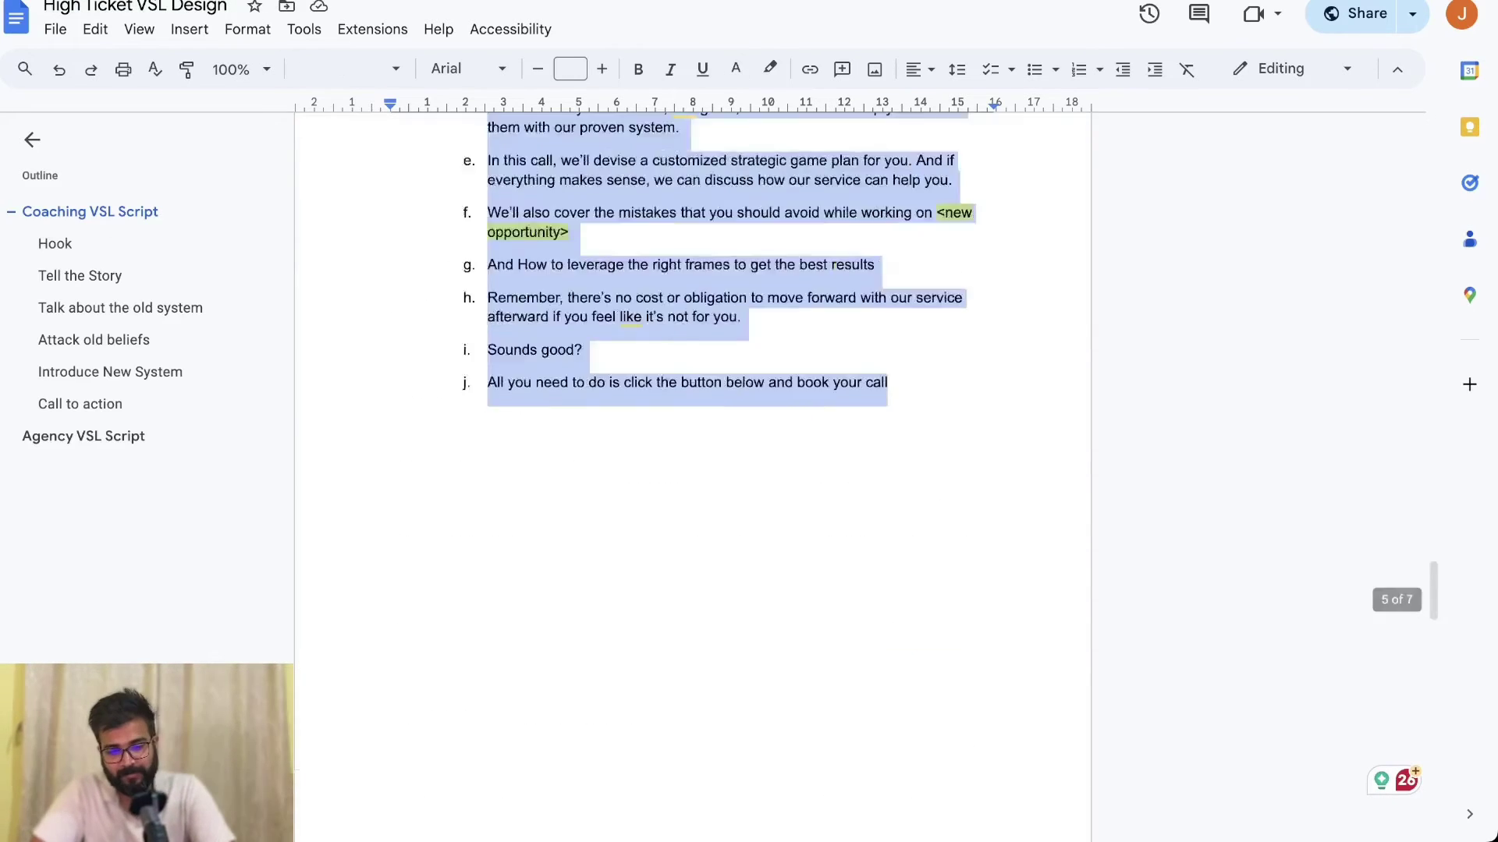
Switch to the High Ticket VSL Design document and copy the full body text of the Agency VSL Script template.
scroll(693, 468, up, 20)
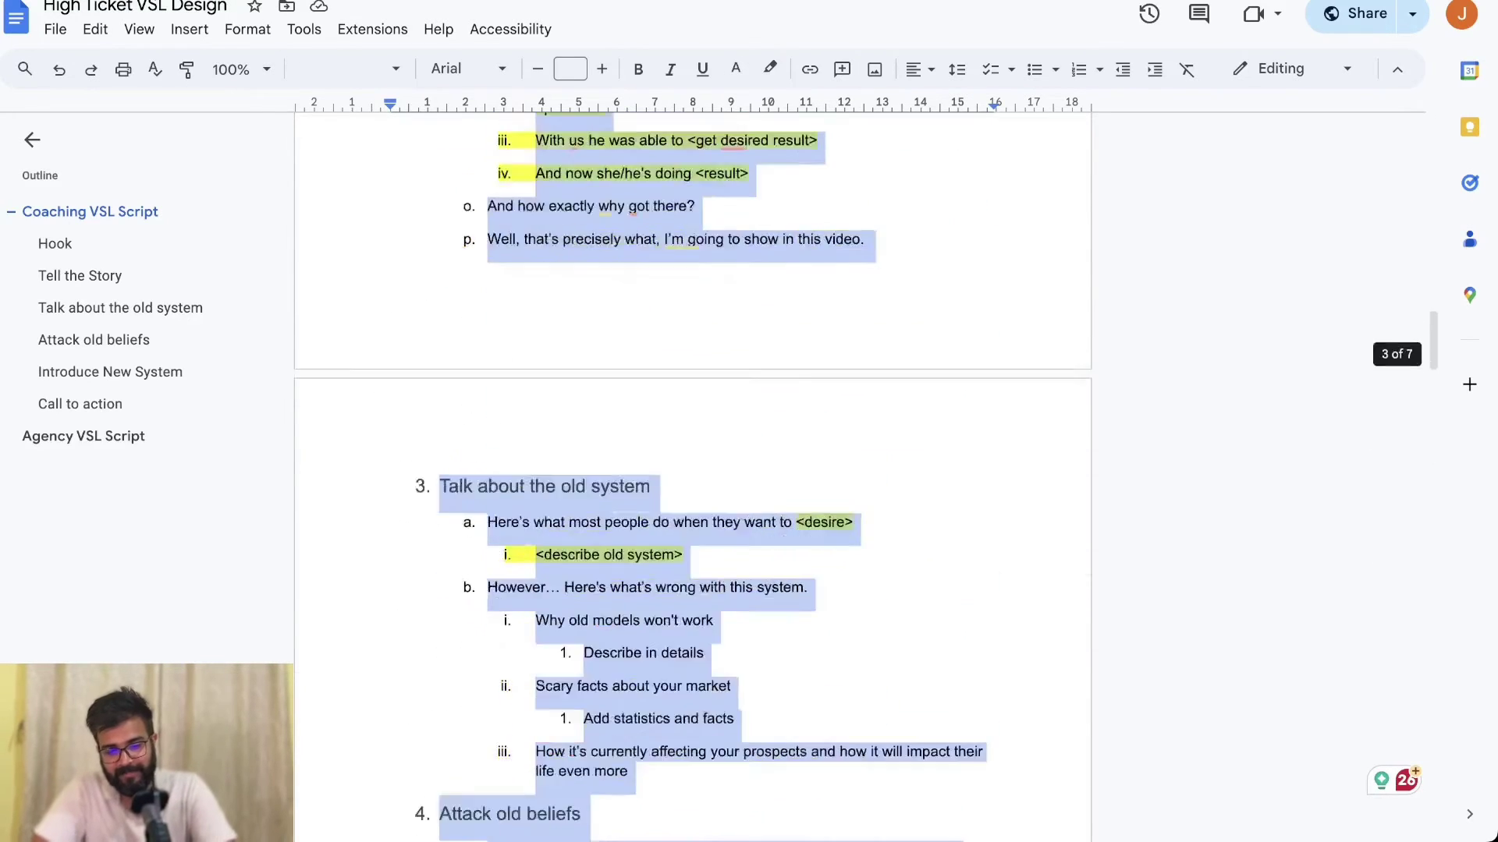
scroll(693, 468, down, 15)
scroll(693, 468, down, 15)
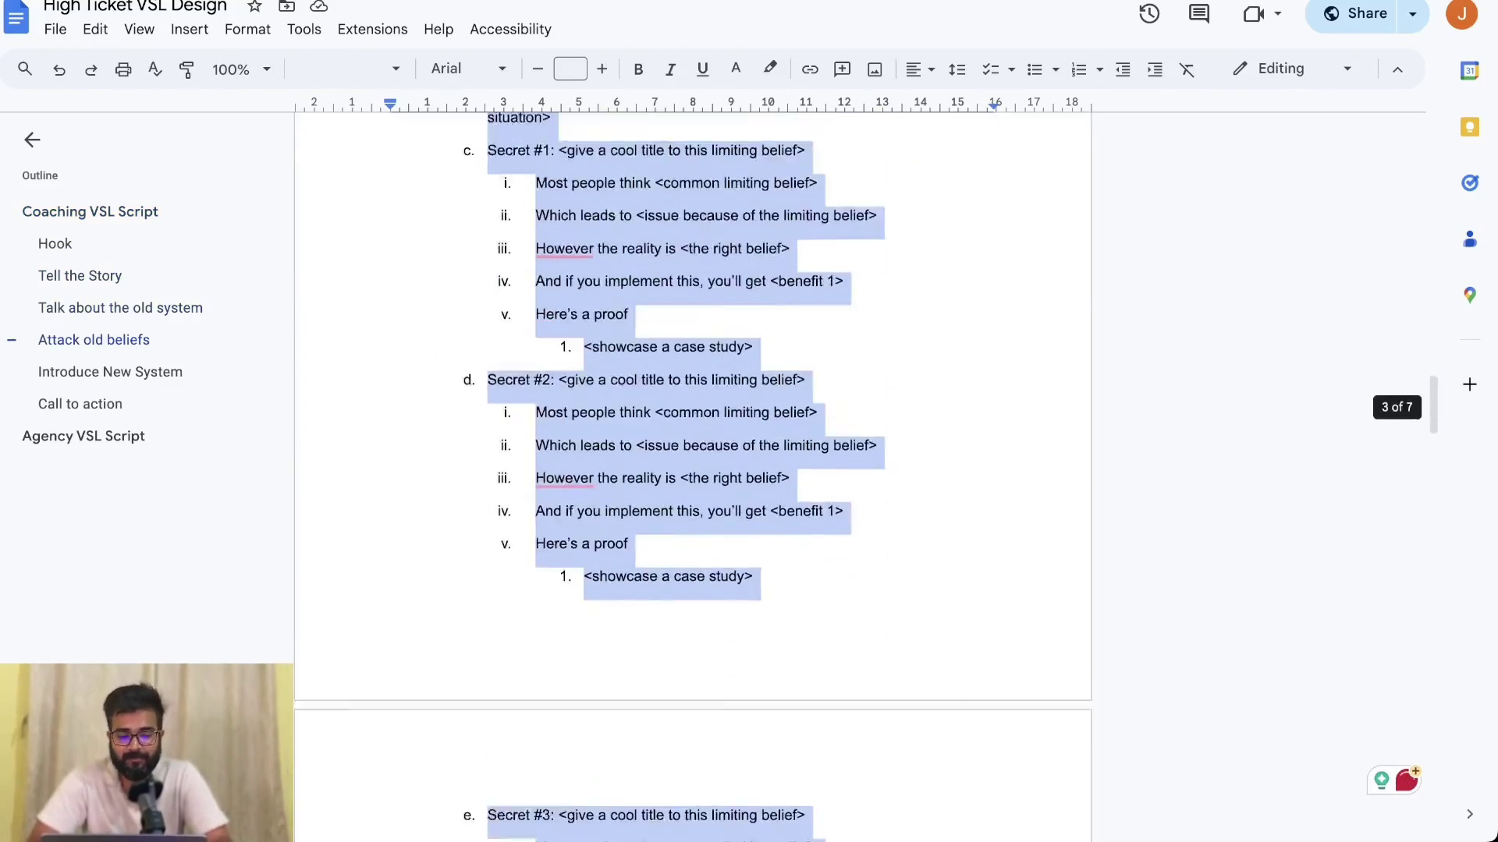
scroll(692, 468, down, 15)
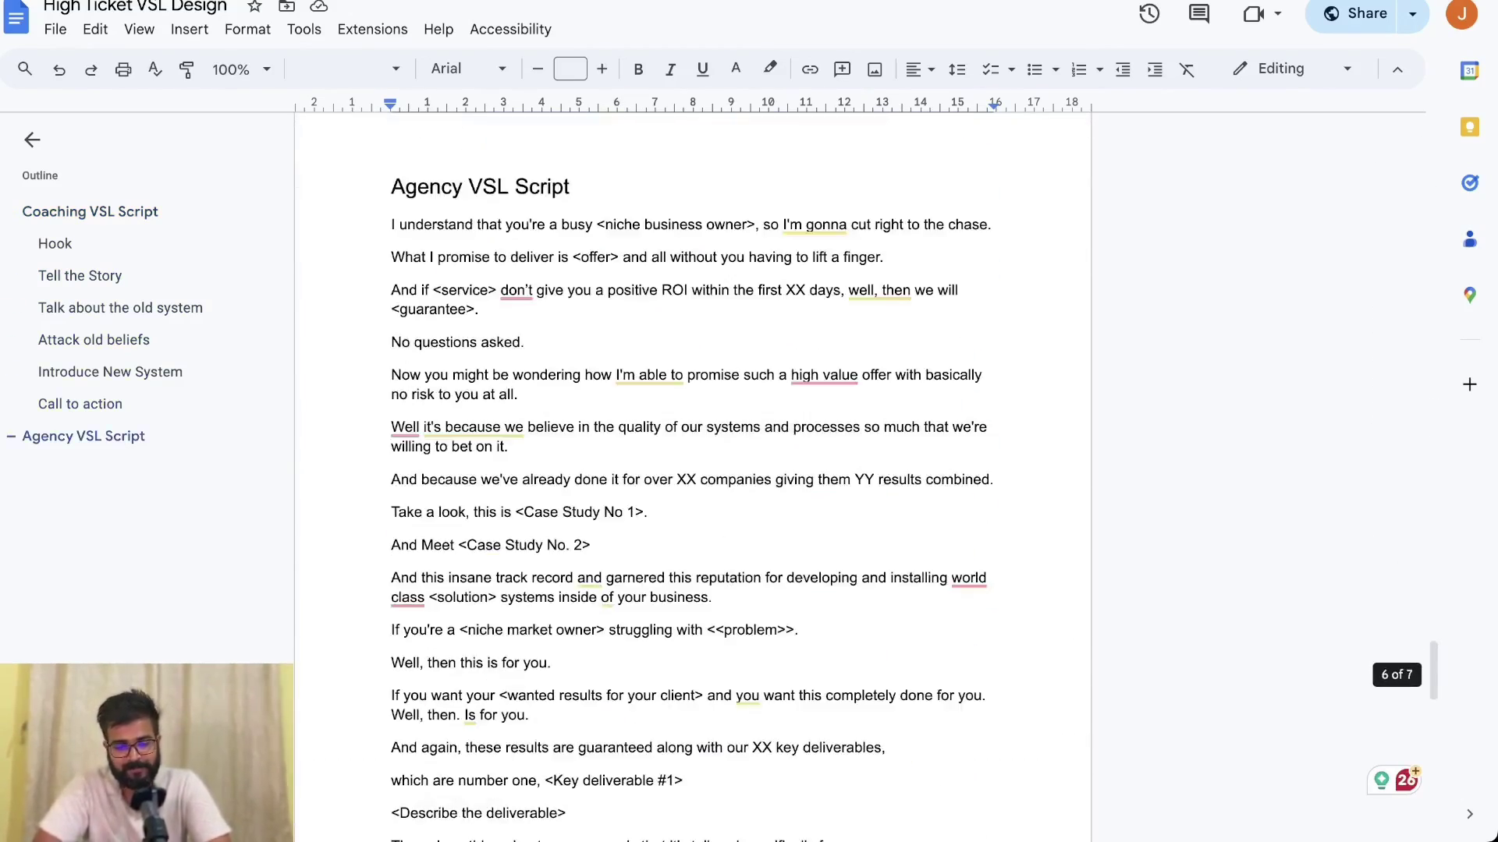
click(391, 225)
key(ctrl+shift+End)
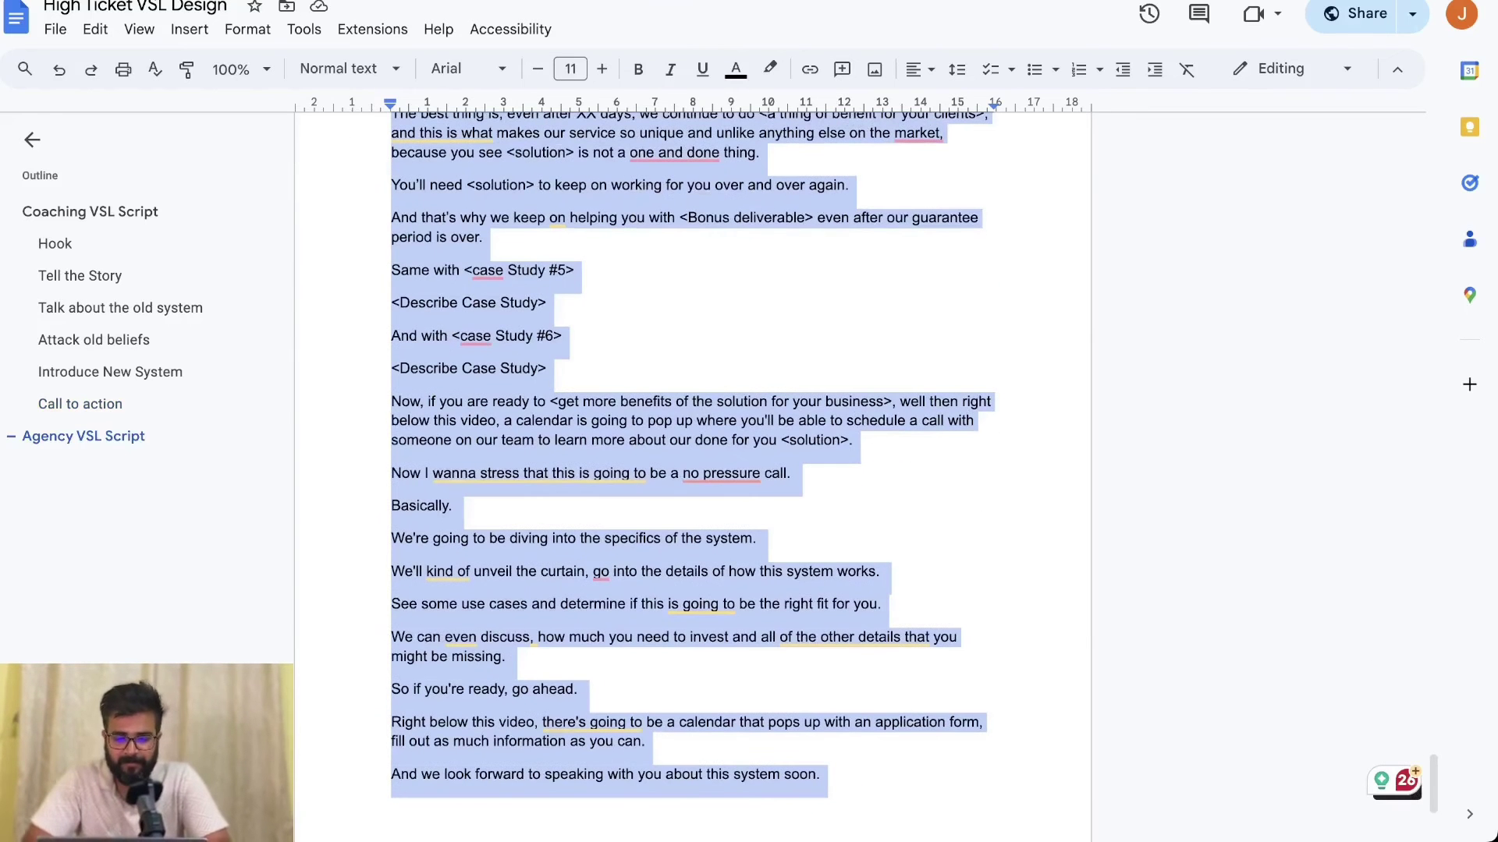
scroll(693, 468, up, 5)
scroll(692, 468, up, 6)
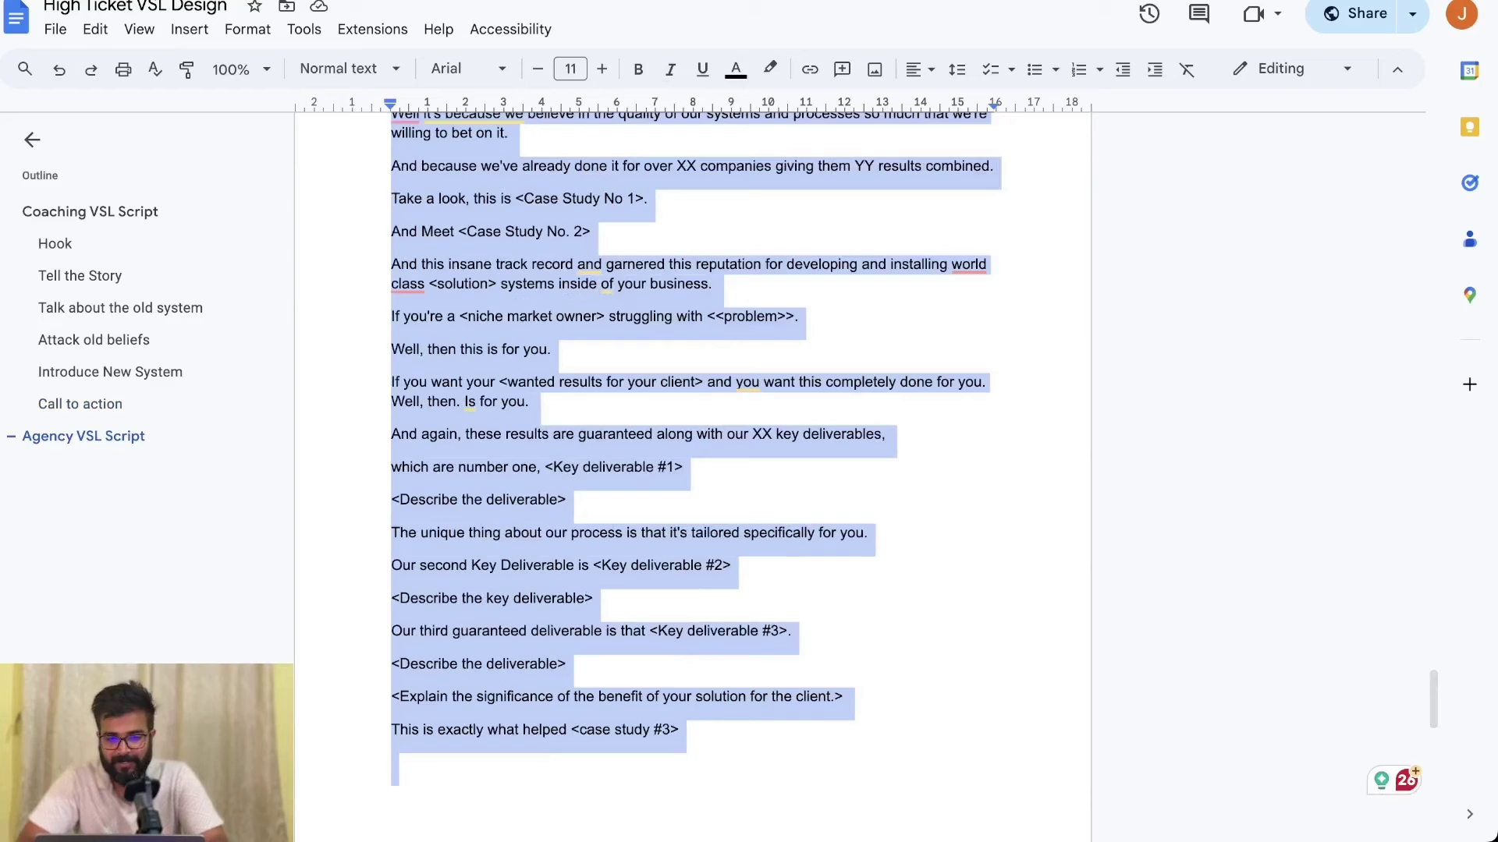
Switch to Claude and send the prompt "Create a VSL using this script" with the copied agency template pasted after it.
key(ctrl+Tab)
text(Create a)
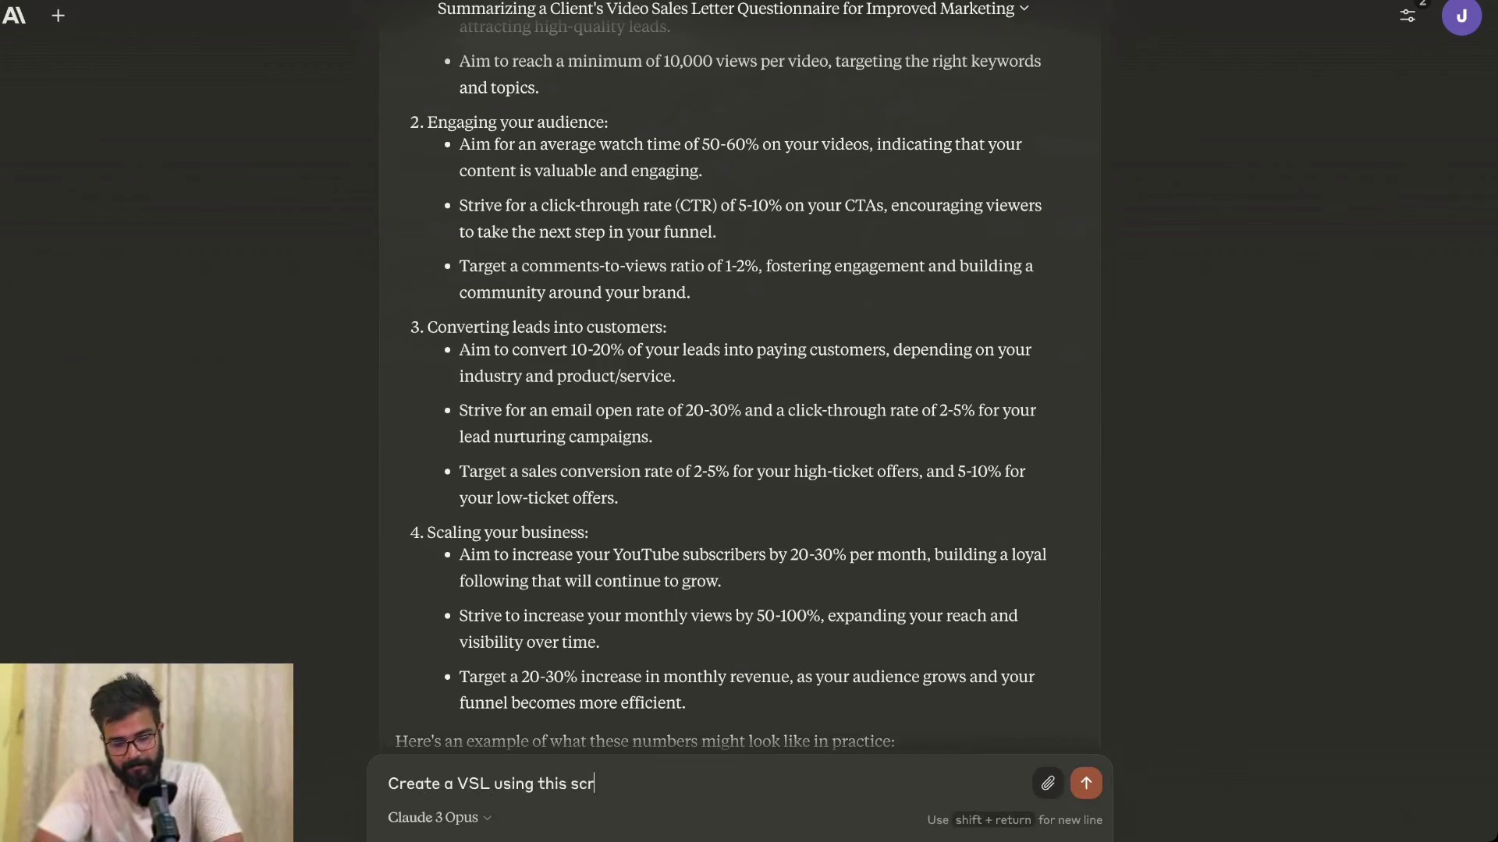
text( VSL using this script)
key(ctrl+v)
key(Return)
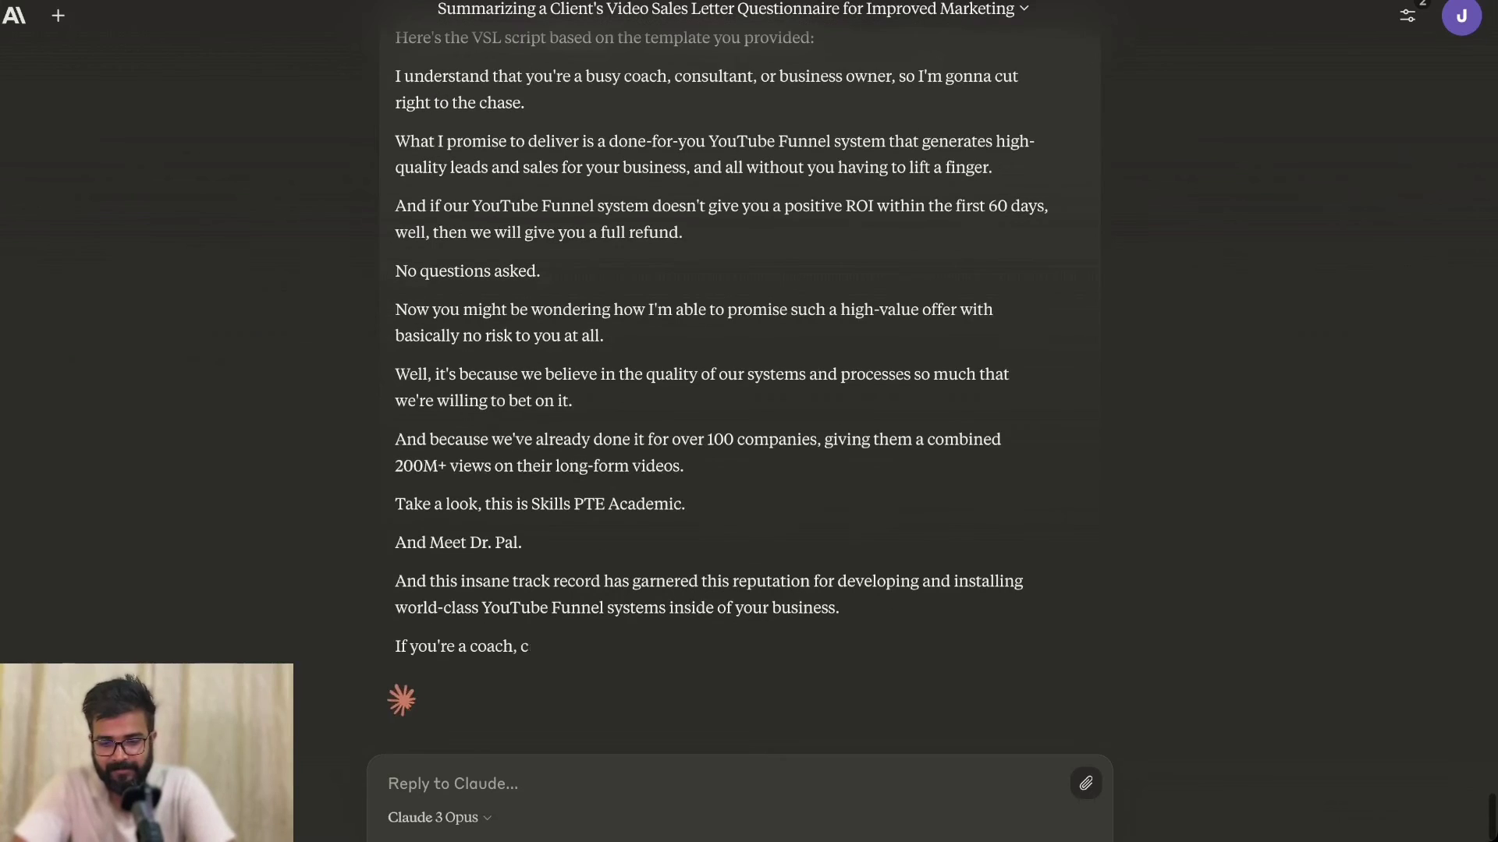
Read Claude's agency-style VSL script, examining the opening promise, the guarantee and the description of the key deliverables.
scroll(740, 370, up, 2)
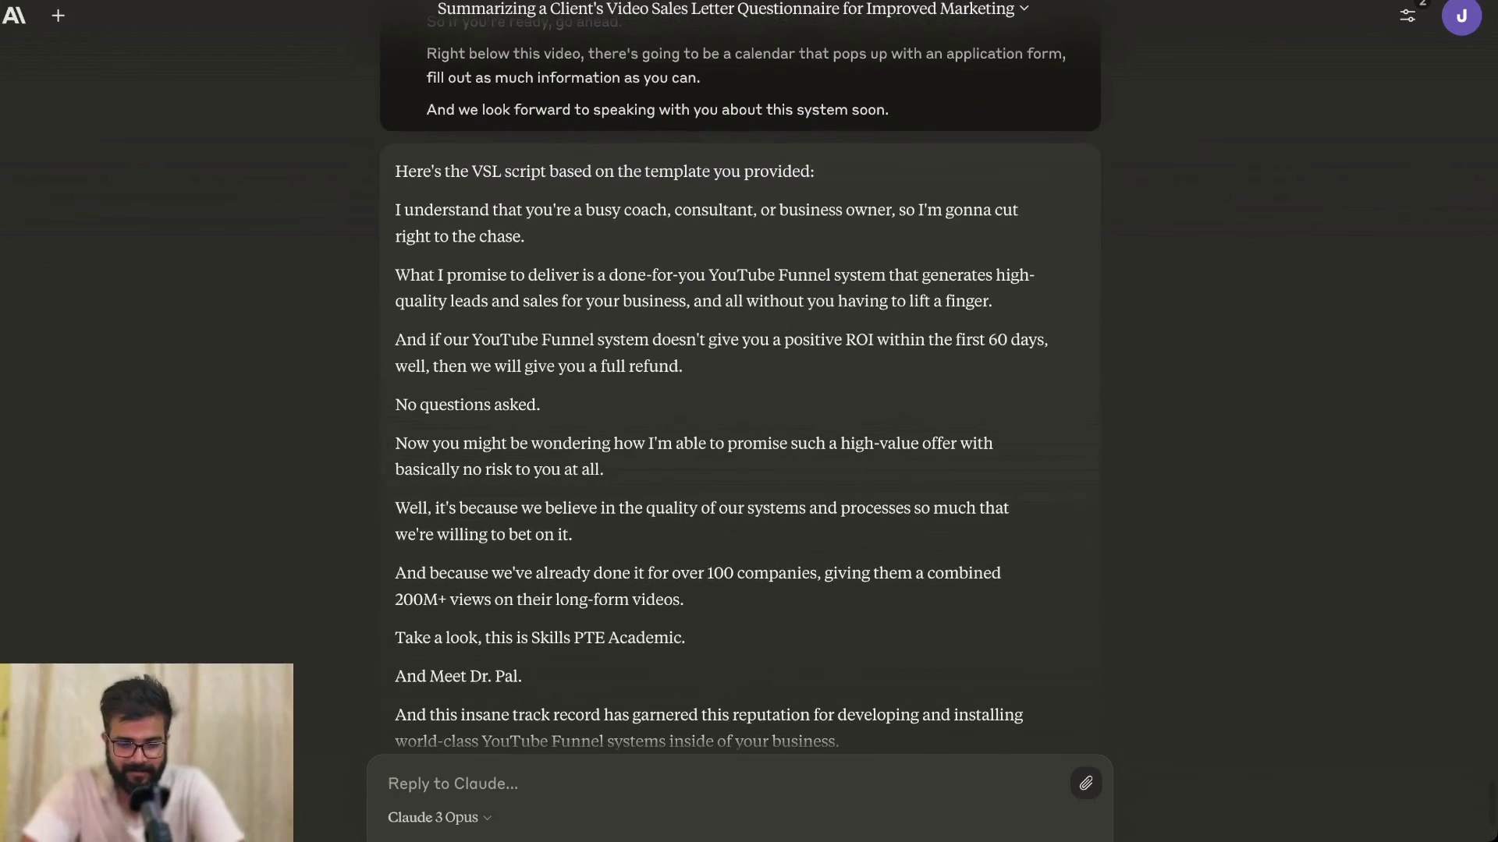
drag(650, 300, 992, 301)
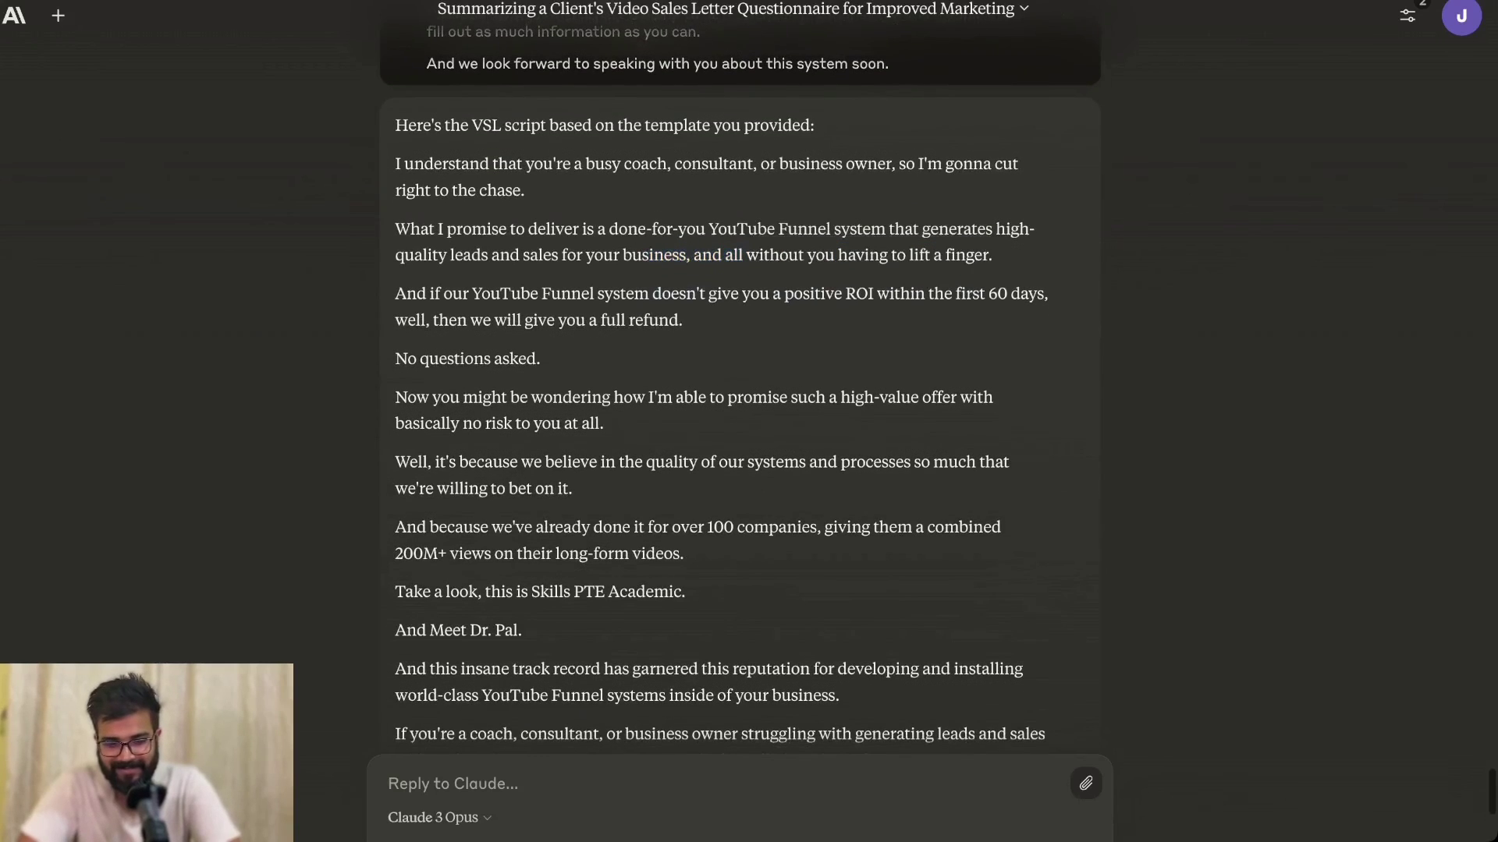
drag(469, 206, 996, 206)
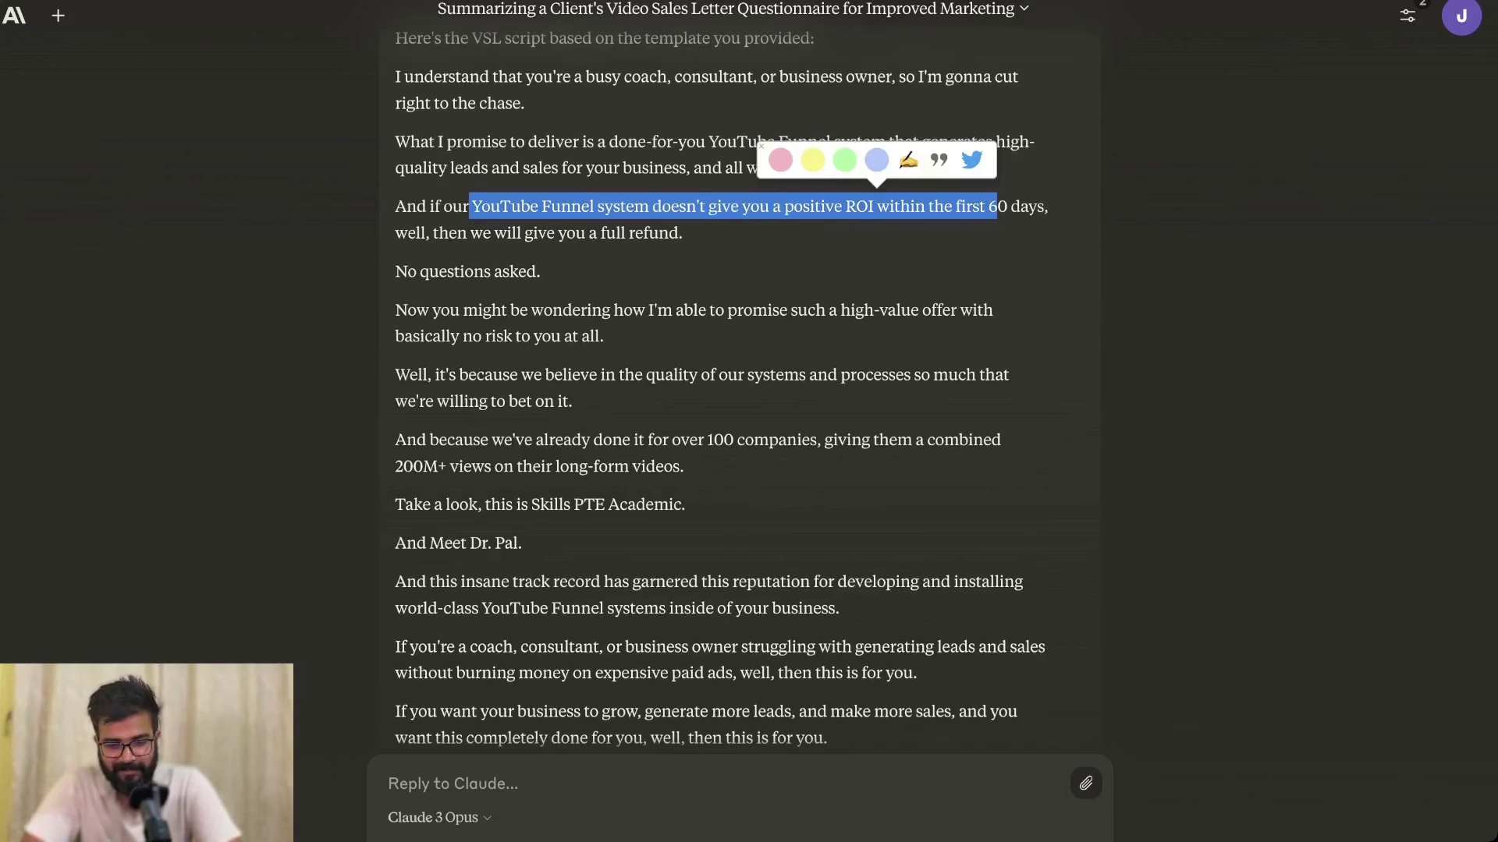
drag(395, 232, 683, 233)
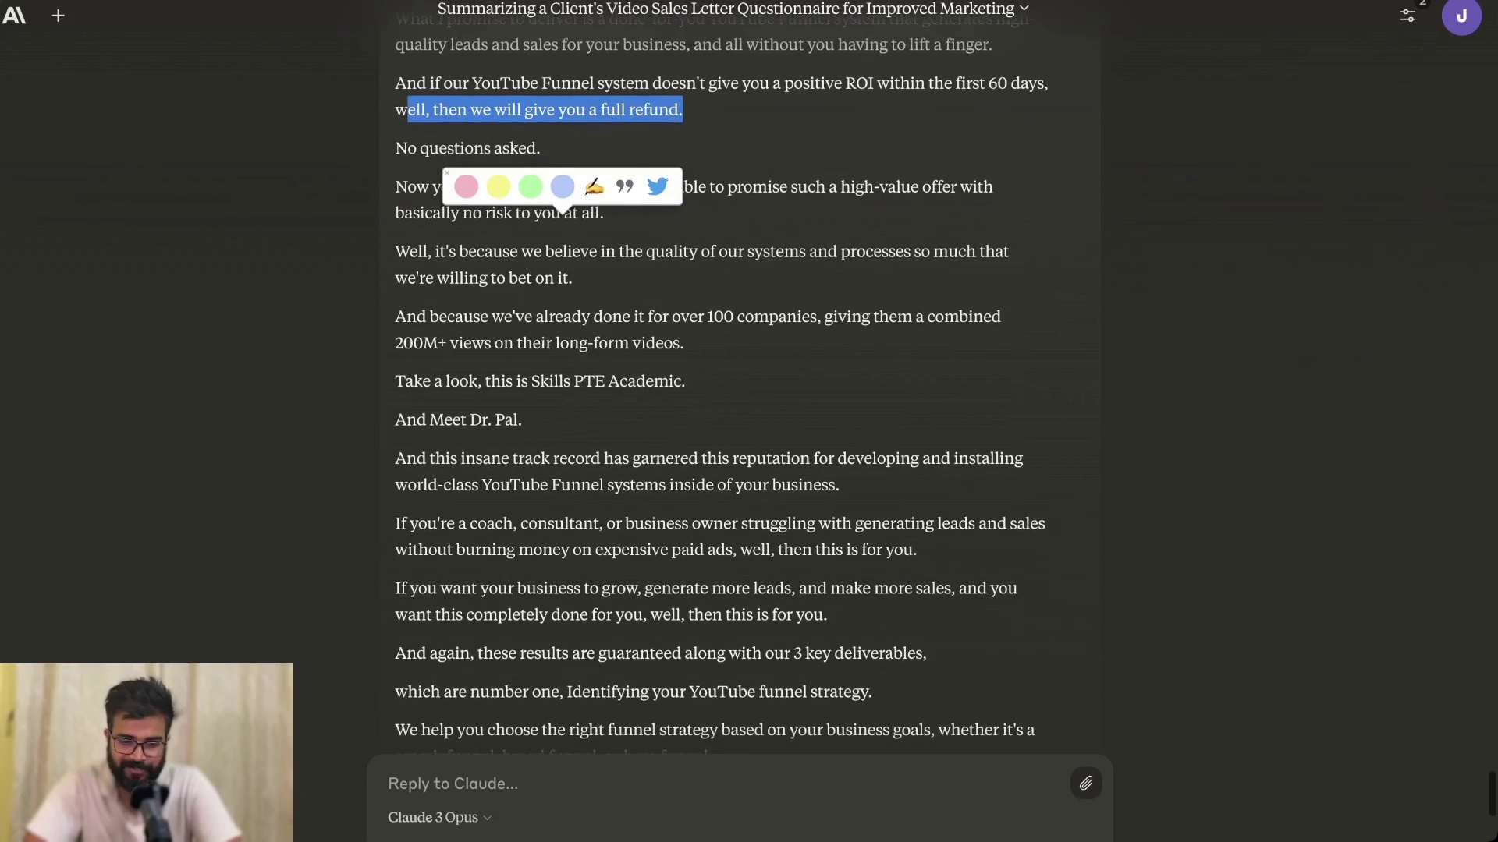
drag(408, 148, 541, 148)
scroll(540, 148, up, 4)
drag(462, 365, 395, 196)
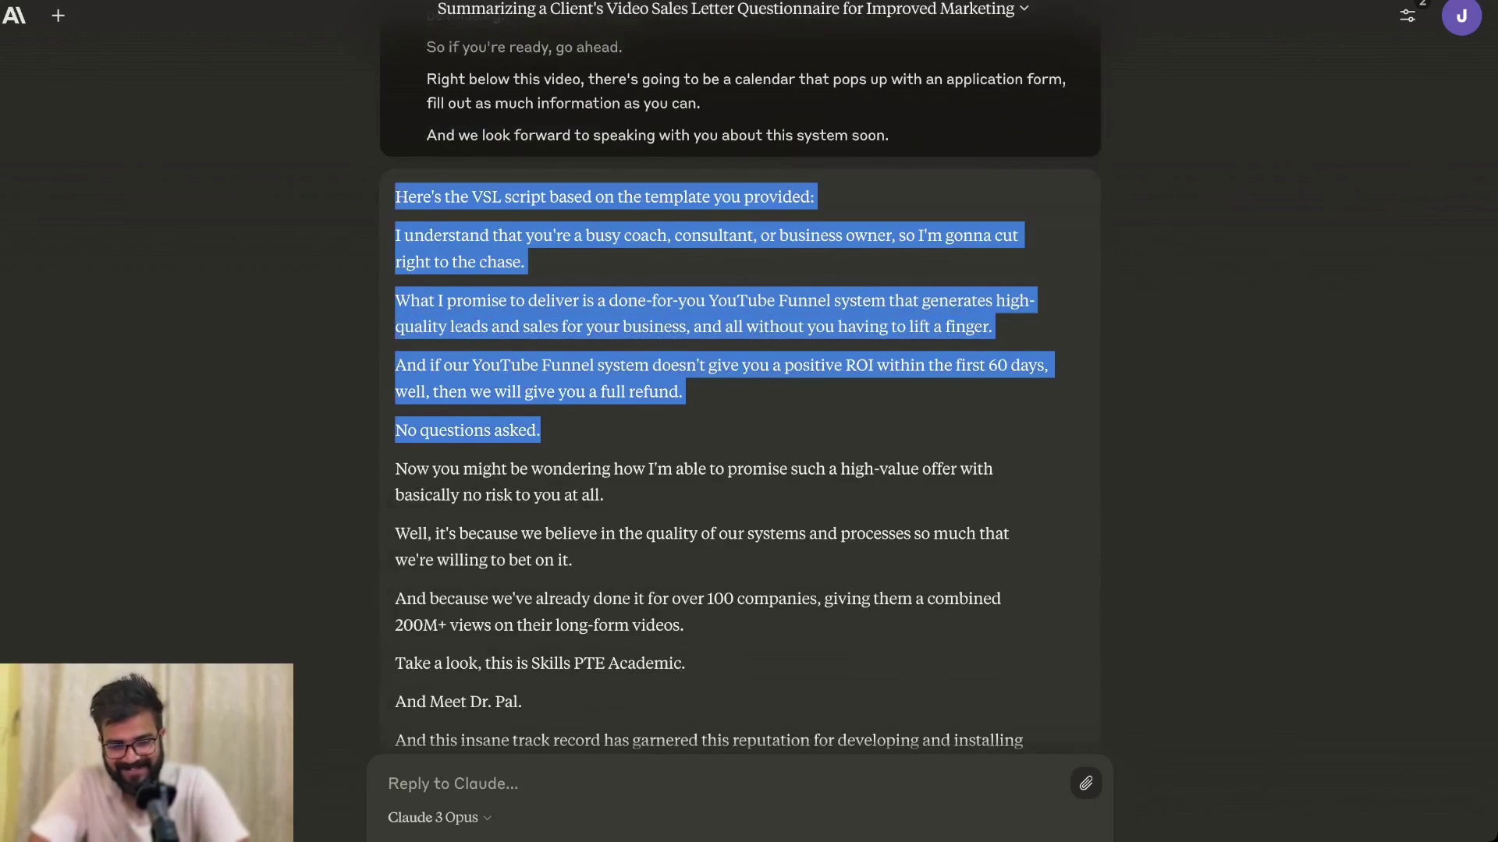
scroll(739, 390, down, 6)
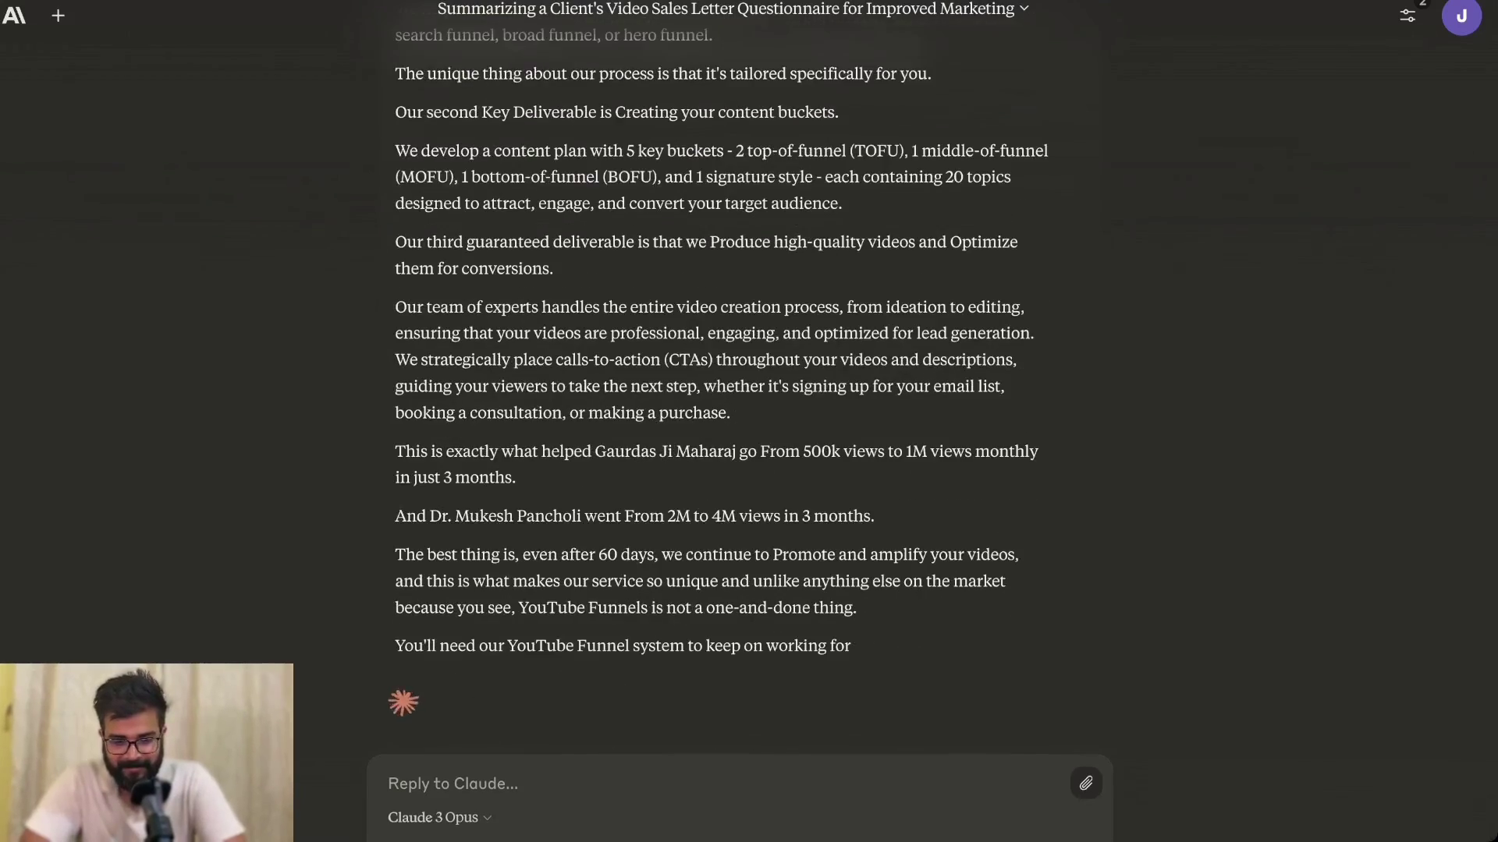
drag(396, 268, 667, 375)
scroll(721, 390, up, 14)
scroll(721, 390, up, 7)
scroll(721, 390, up, 4)
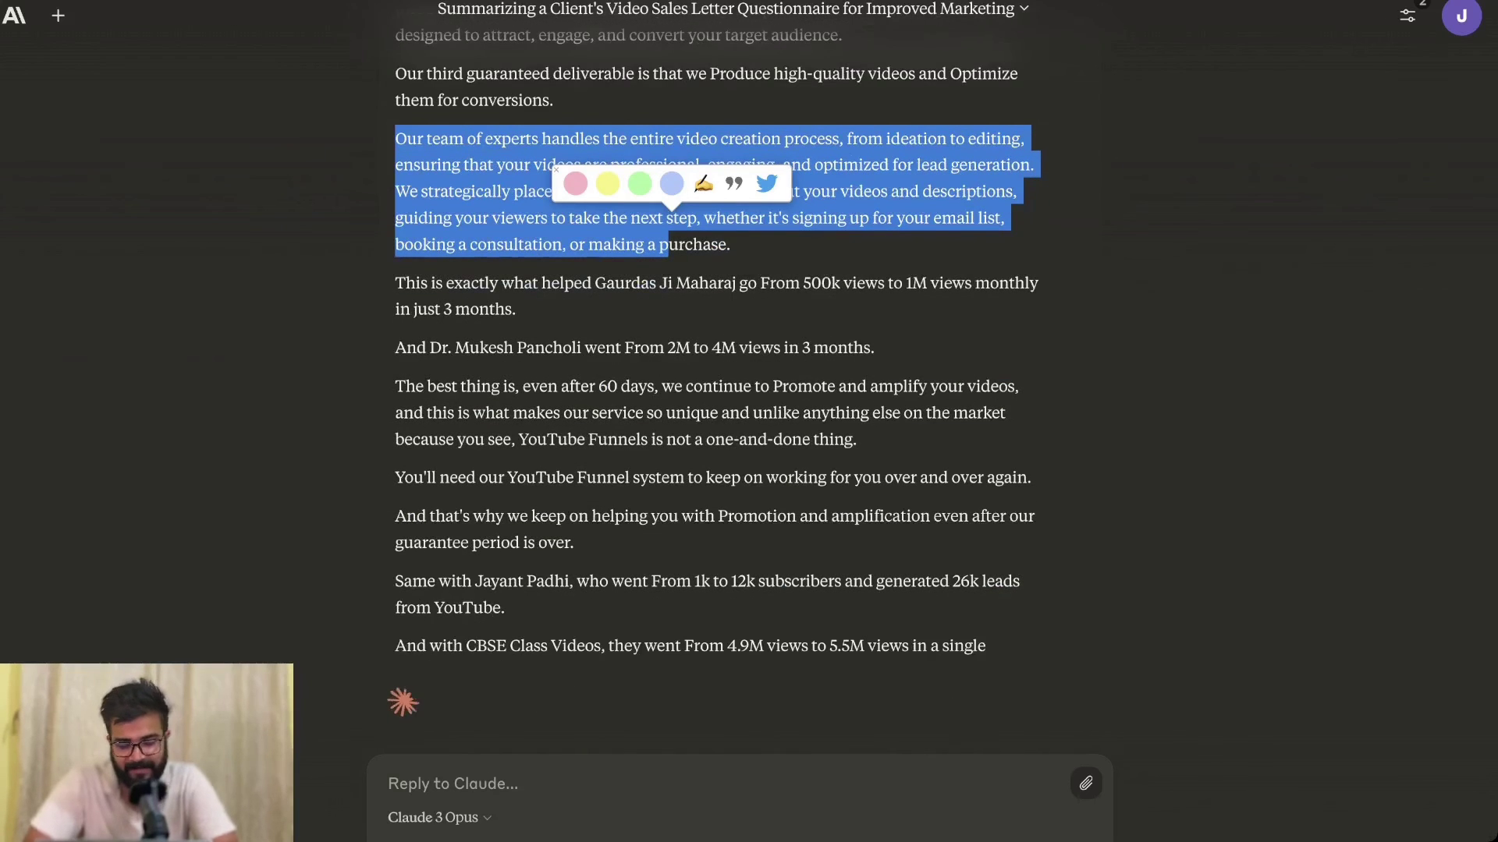